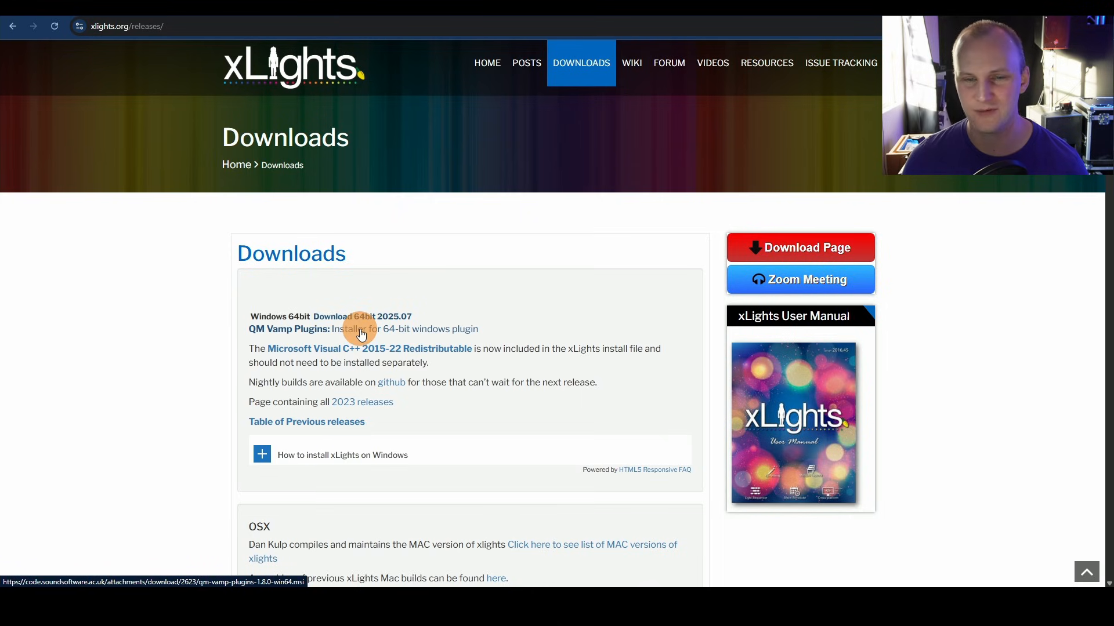
Step: Expand the OSX and Linux installation instructions on the xLights downloads page
scroll(359, 334, down, 4)
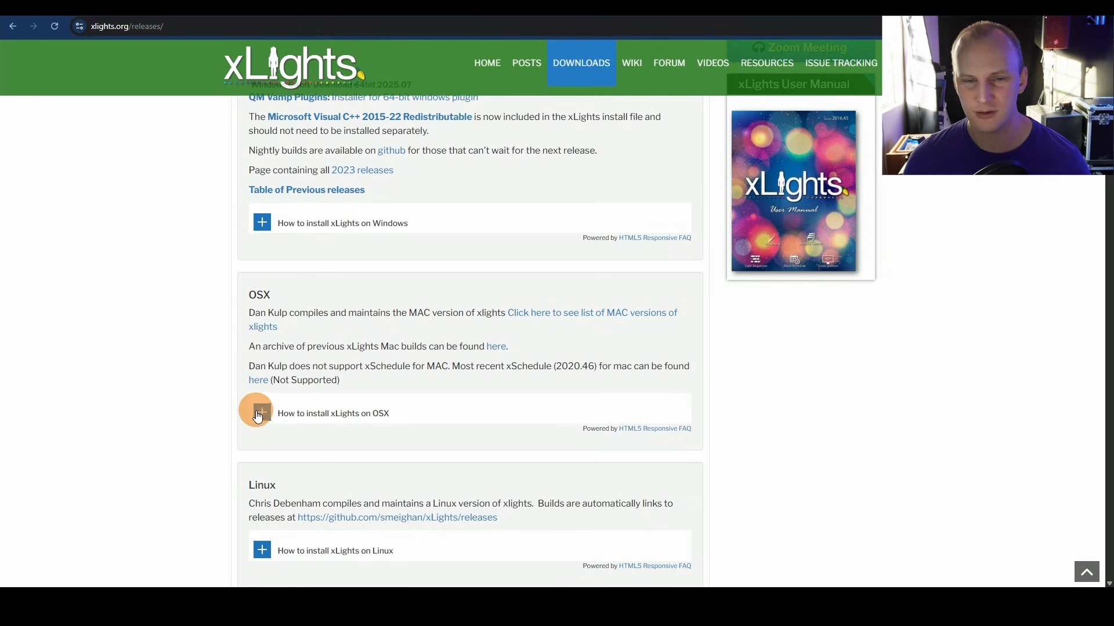
scroll(261, 412, down, 2)
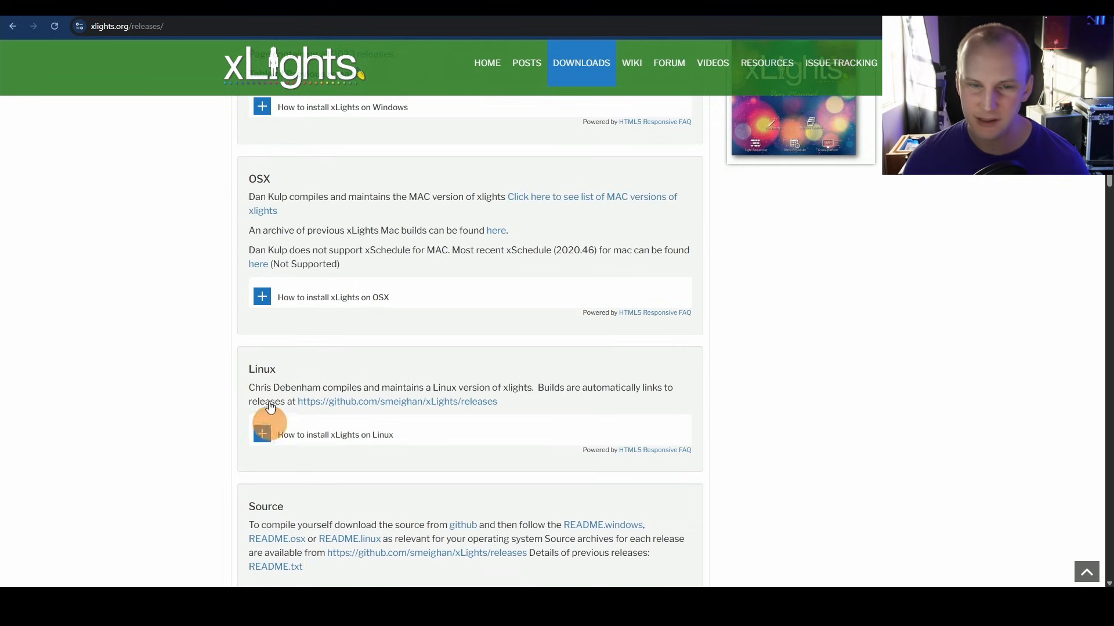
click(269, 297)
click(259, 506)
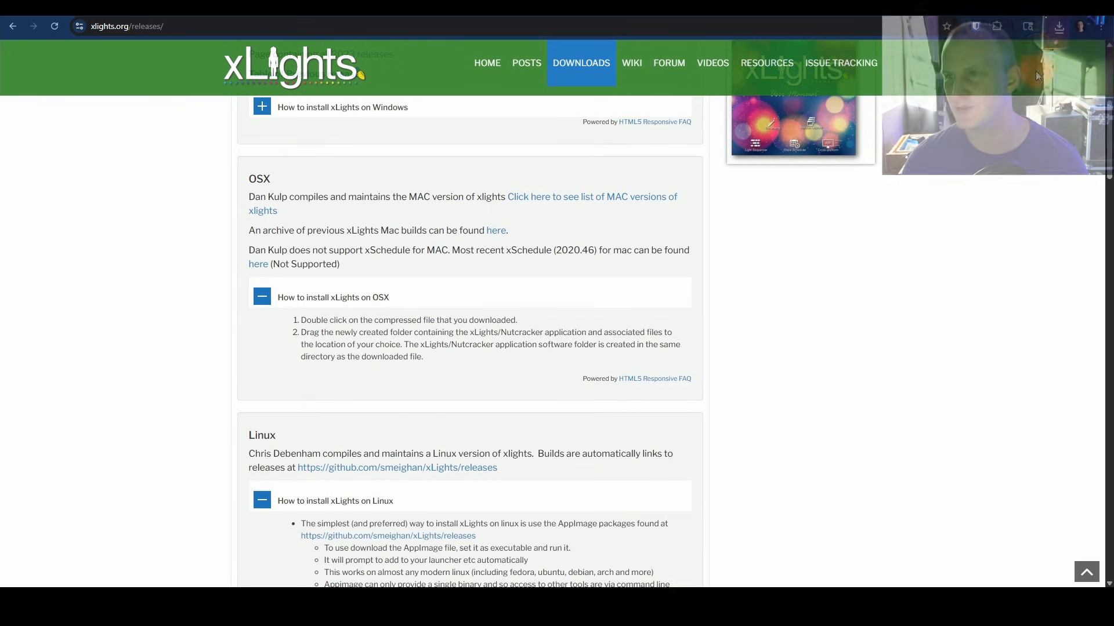
Step: Launch the downloaded xLights64_2025_07.exe installer, choosing to run it anyway past the SmartScreen warning
click(1059, 26)
click(948, 78)
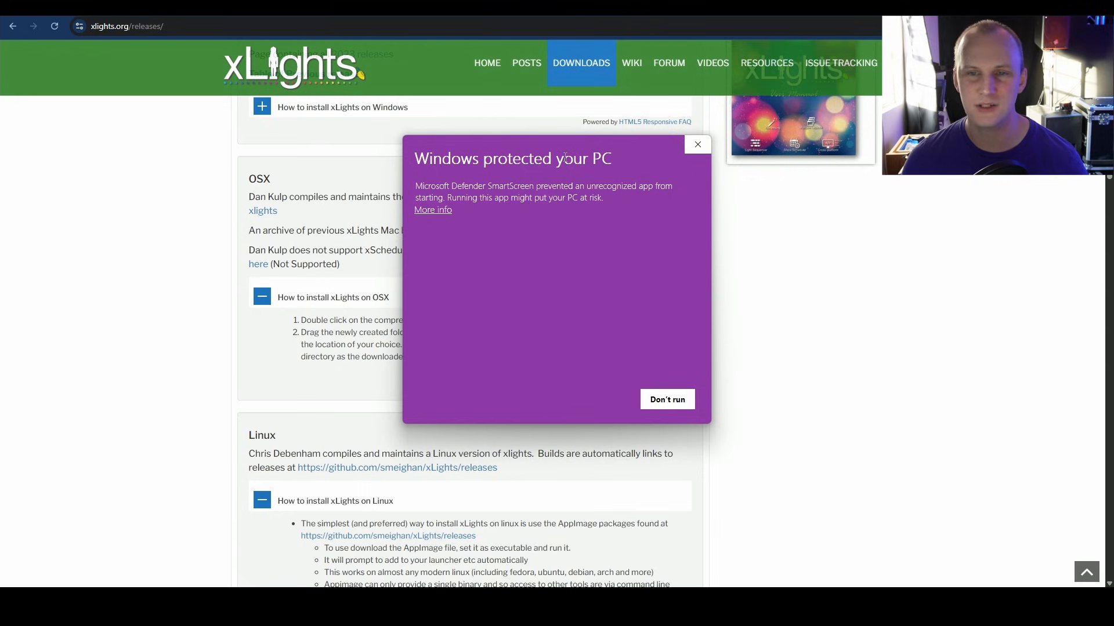
click(434, 210)
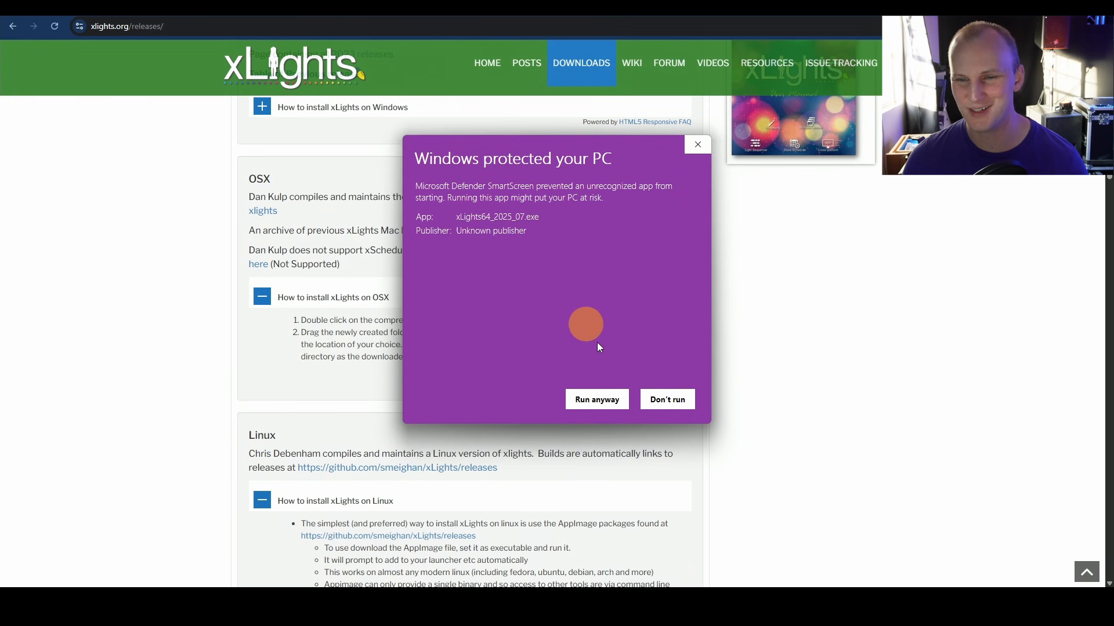
click(596, 400)
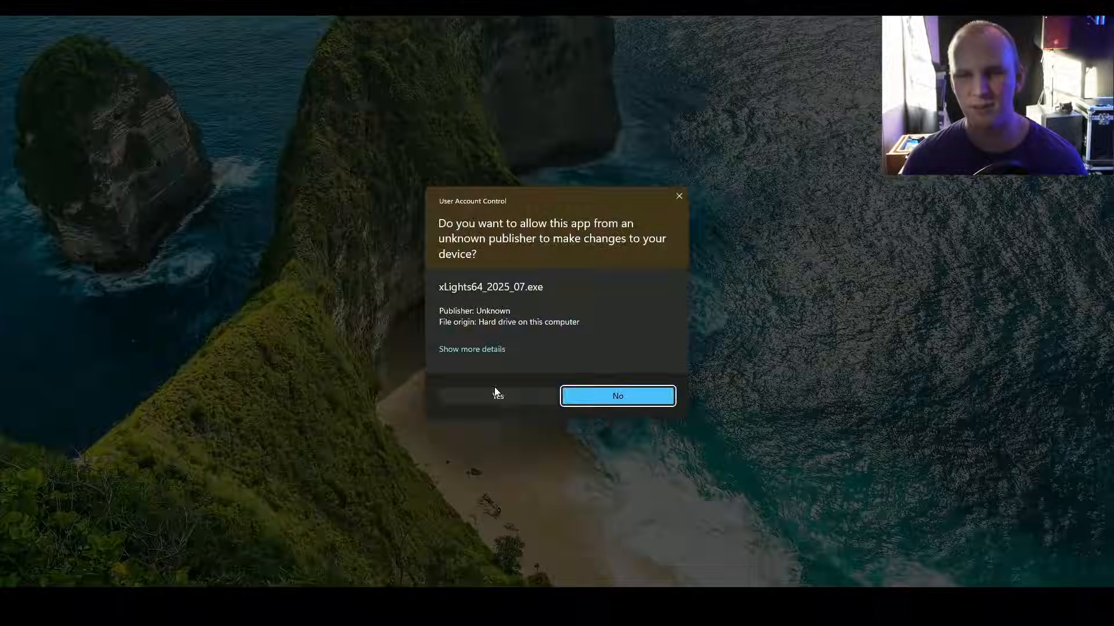
Step: Keep the C:\Program Files\xLights destination and agree to install into the existing folder
click(497, 392)
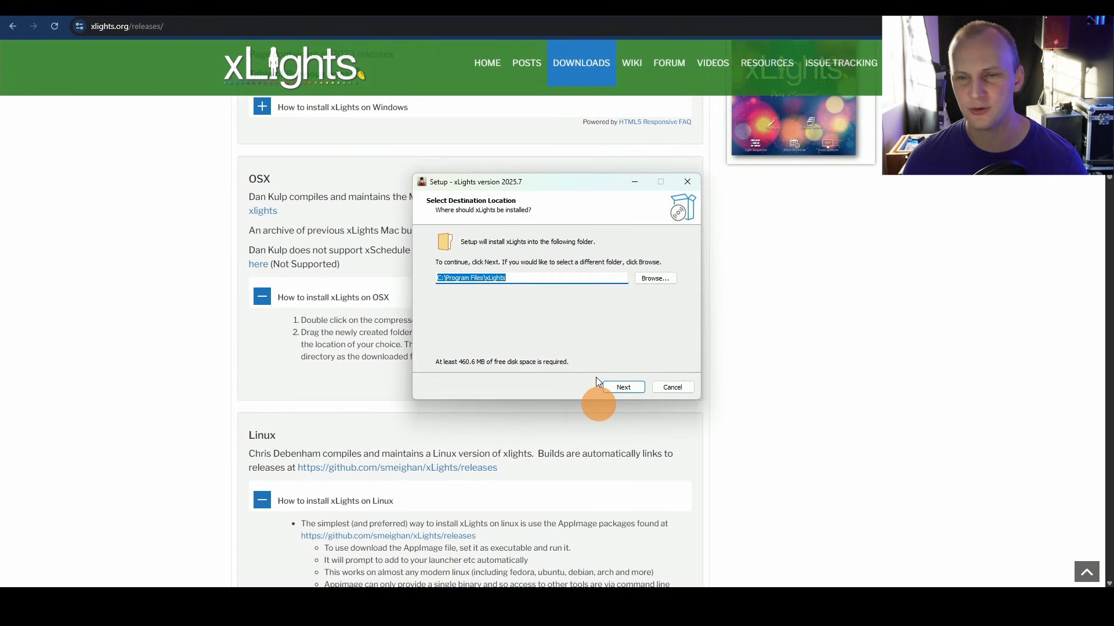
click(611, 385)
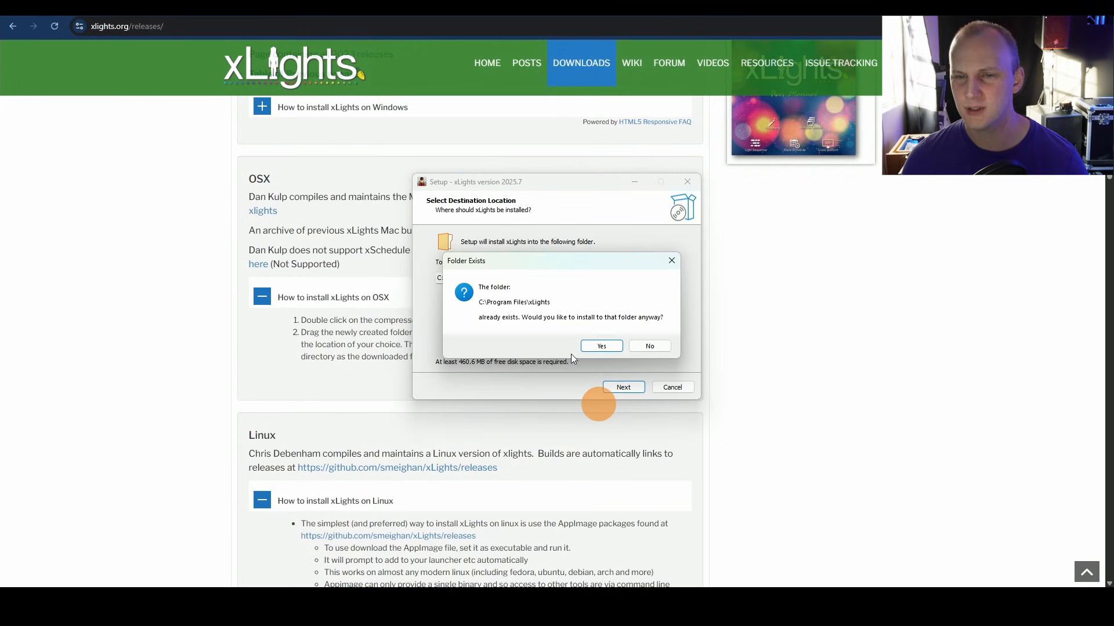
click(608, 347)
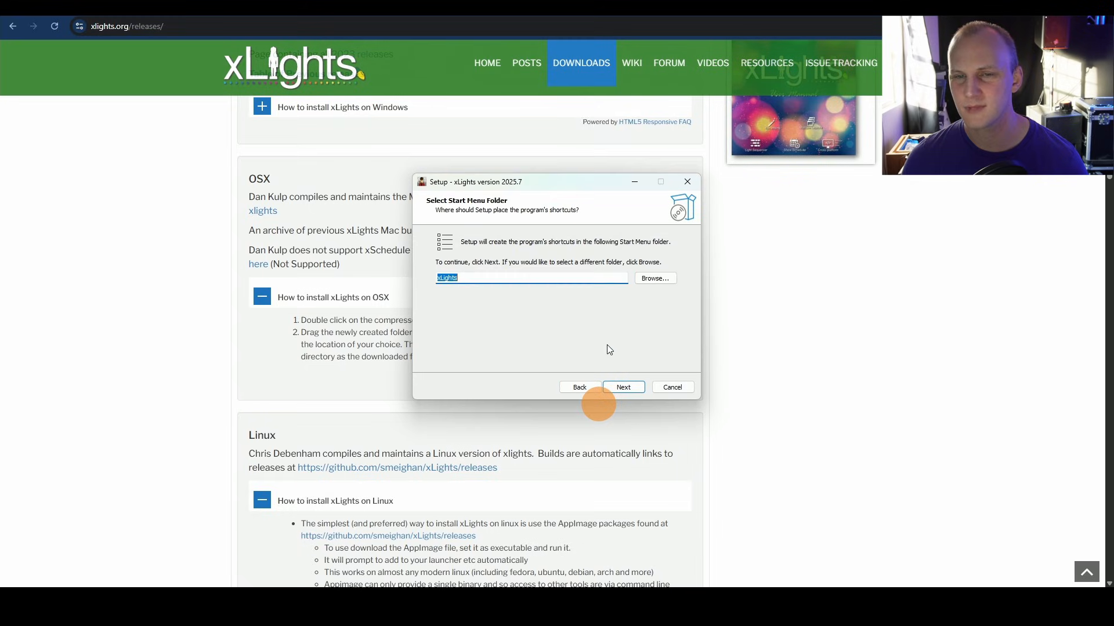
Step: Keep the xLights Start Menu folder and turn off the desktop shortcut option
click(624, 387)
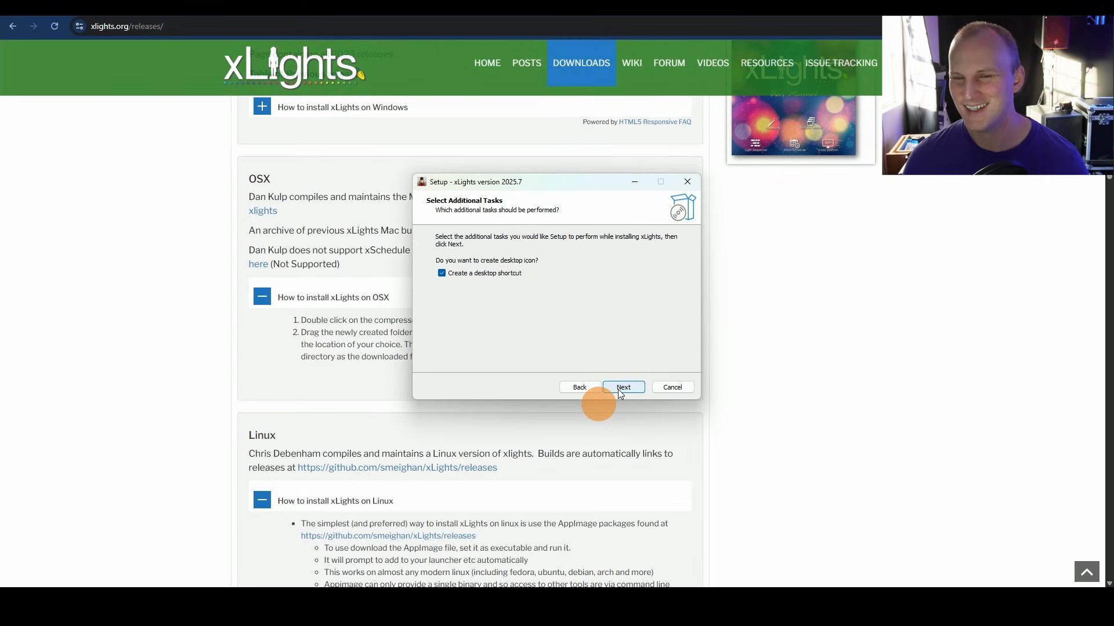
click(513, 273)
click(623, 388)
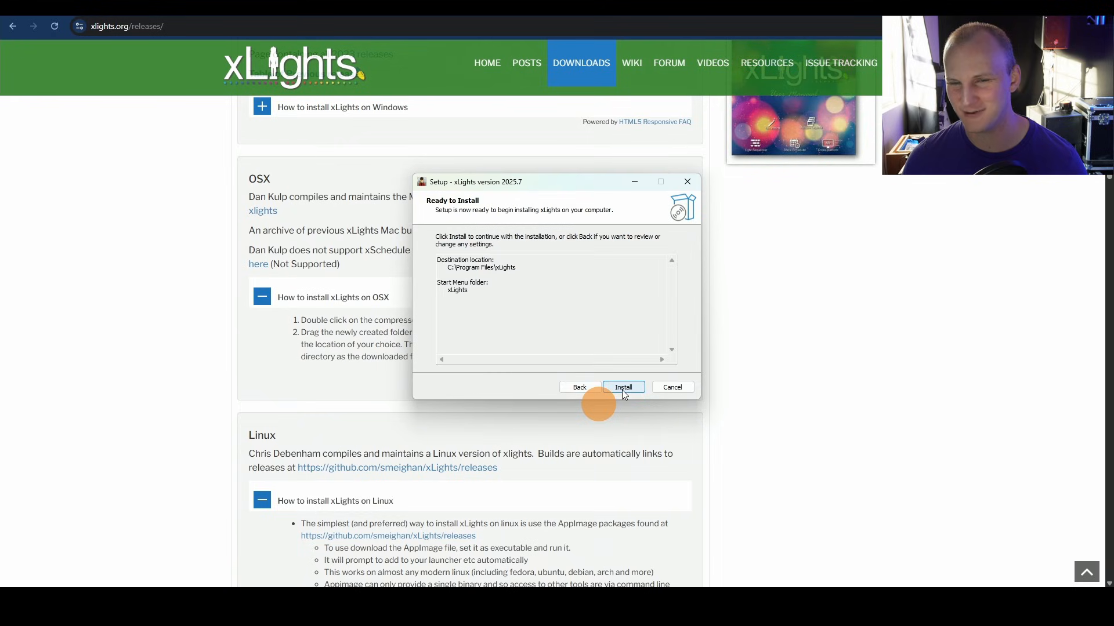
Step: Run the installation and finish the wizard with View README.txt unchecked and Launch application kept on
click(623, 389)
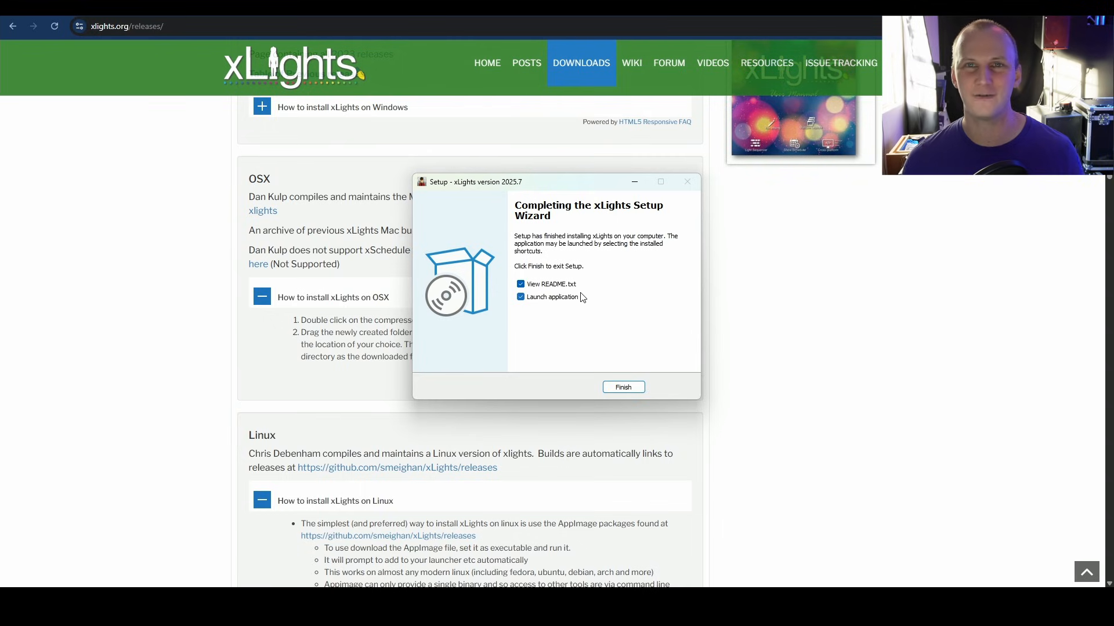
click(545, 284)
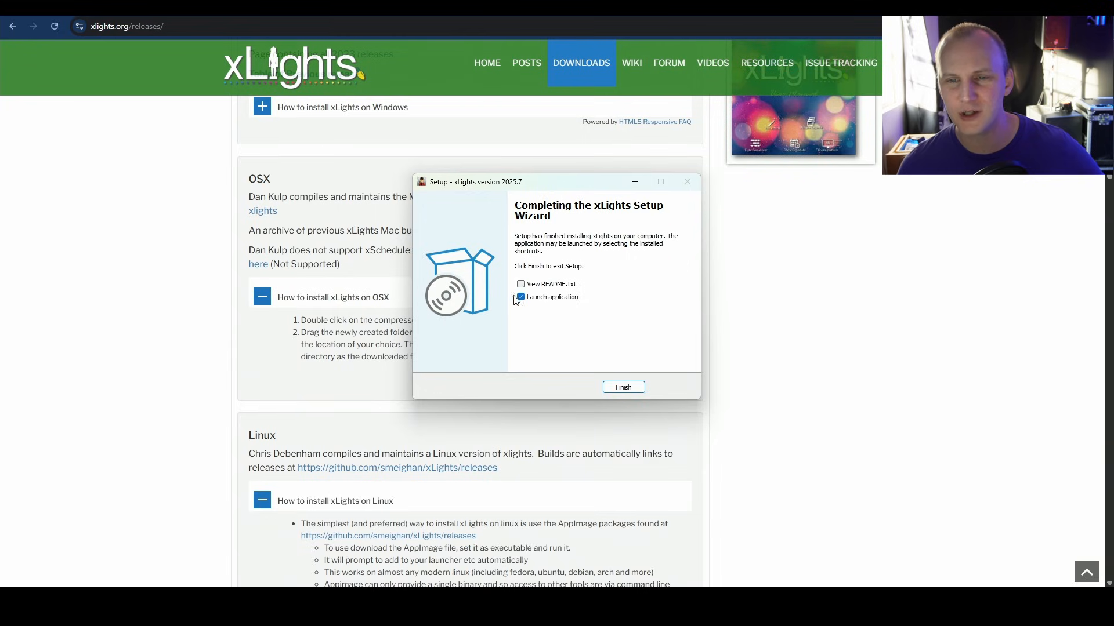
click(621, 387)
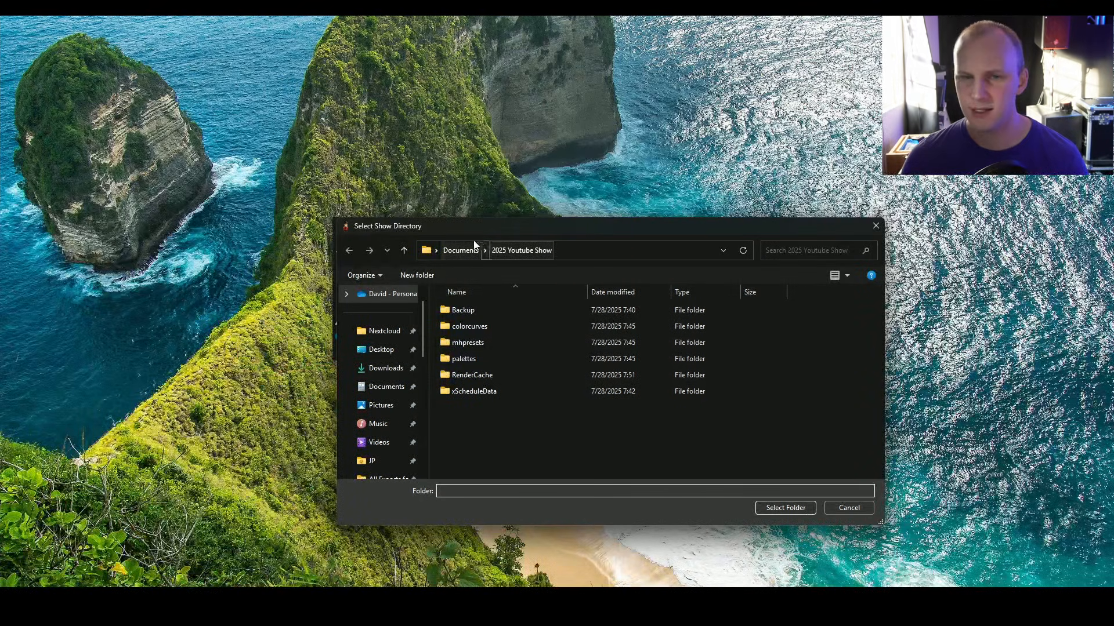
Step: Create a new folder 'xLights 2025 Youtube Start' in Documents and select it as the show directory
click(462, 251)
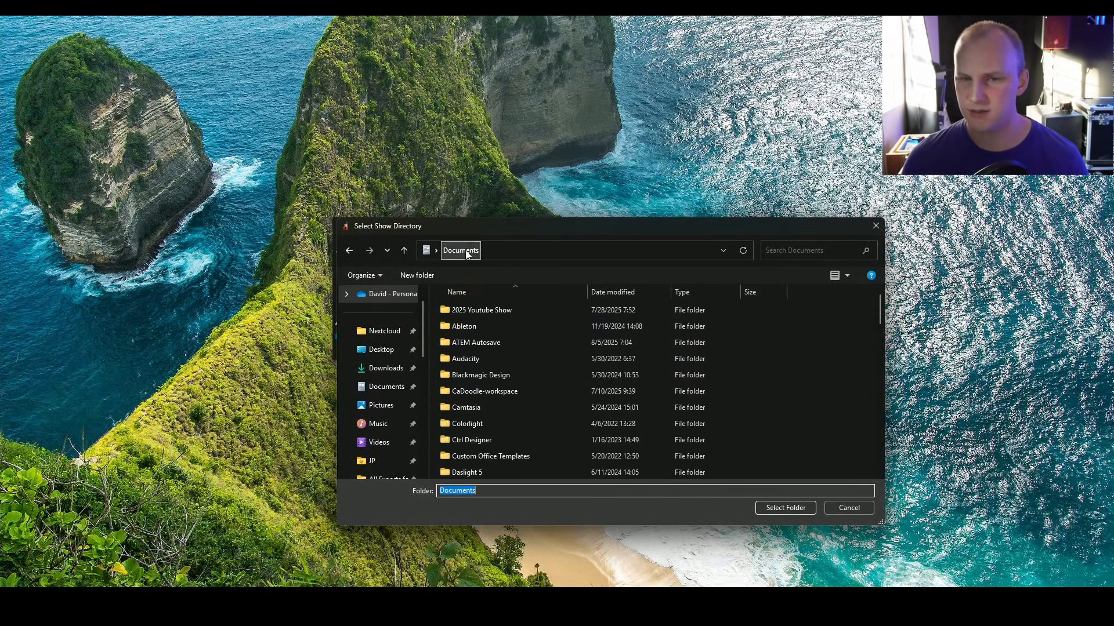
scroll(444, 414, down, 18)
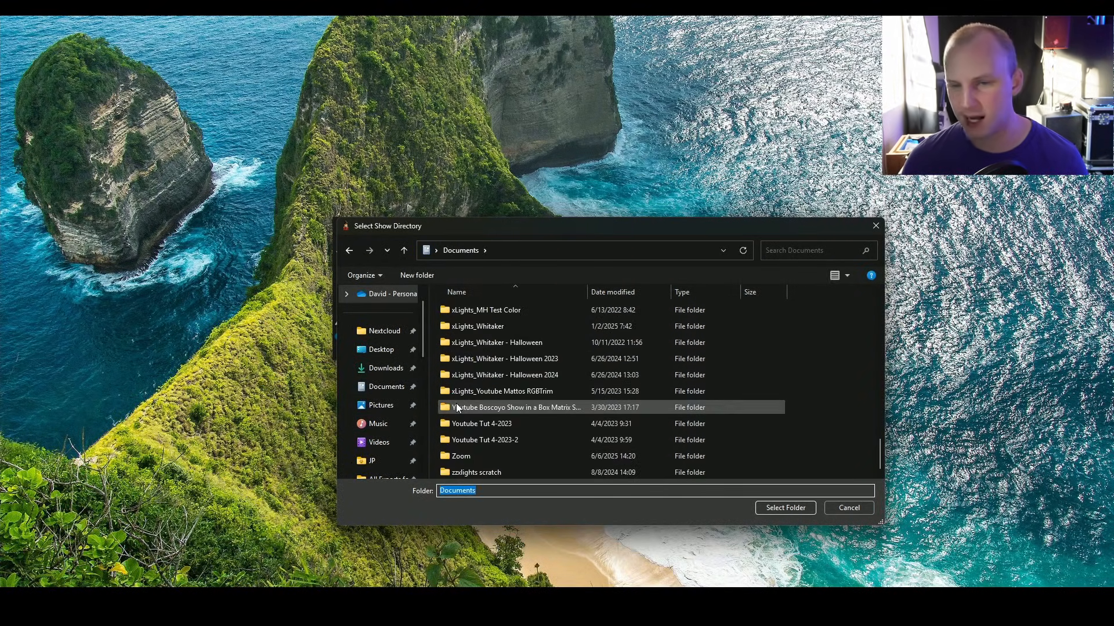
scroll(495, 373, up, 4)
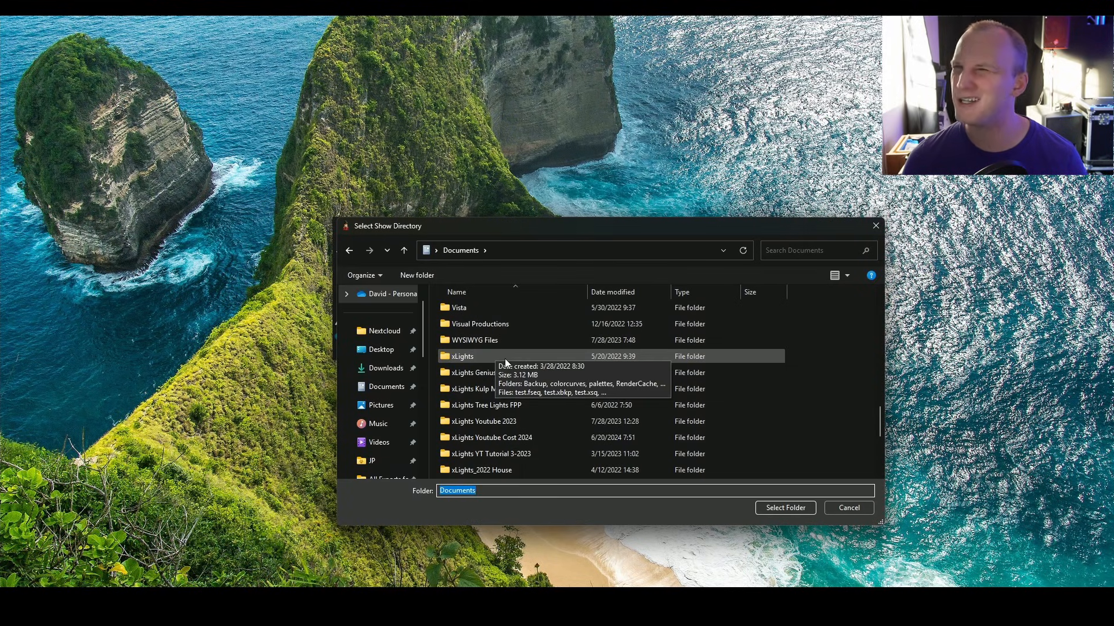
scroll(488, 356, down, 2)
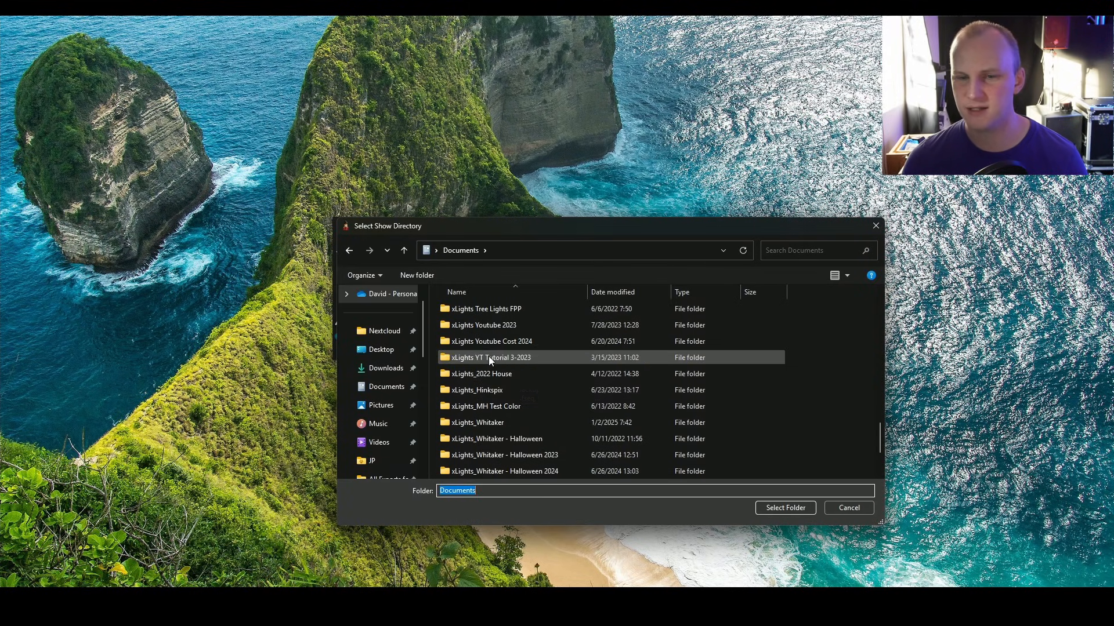
click(431, 276)
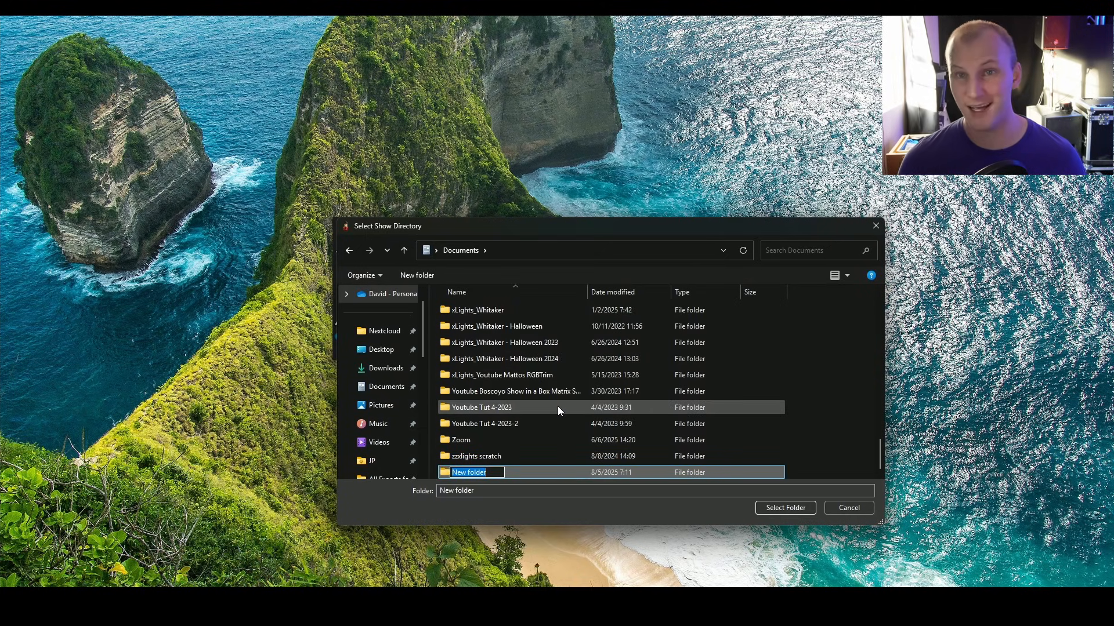
text(xLights)
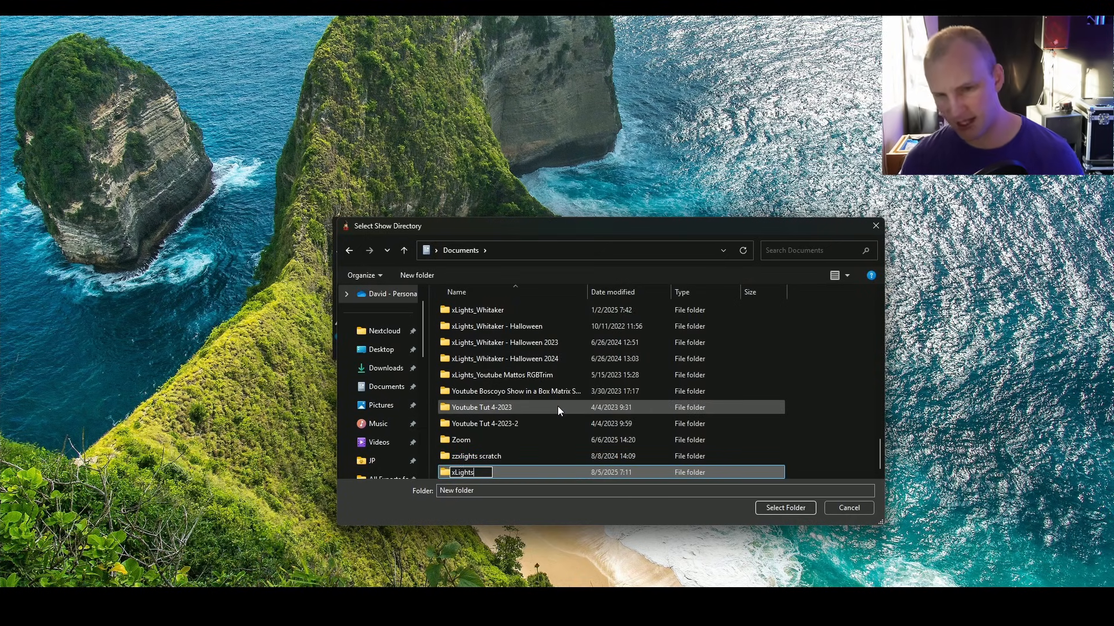
text( 2025)
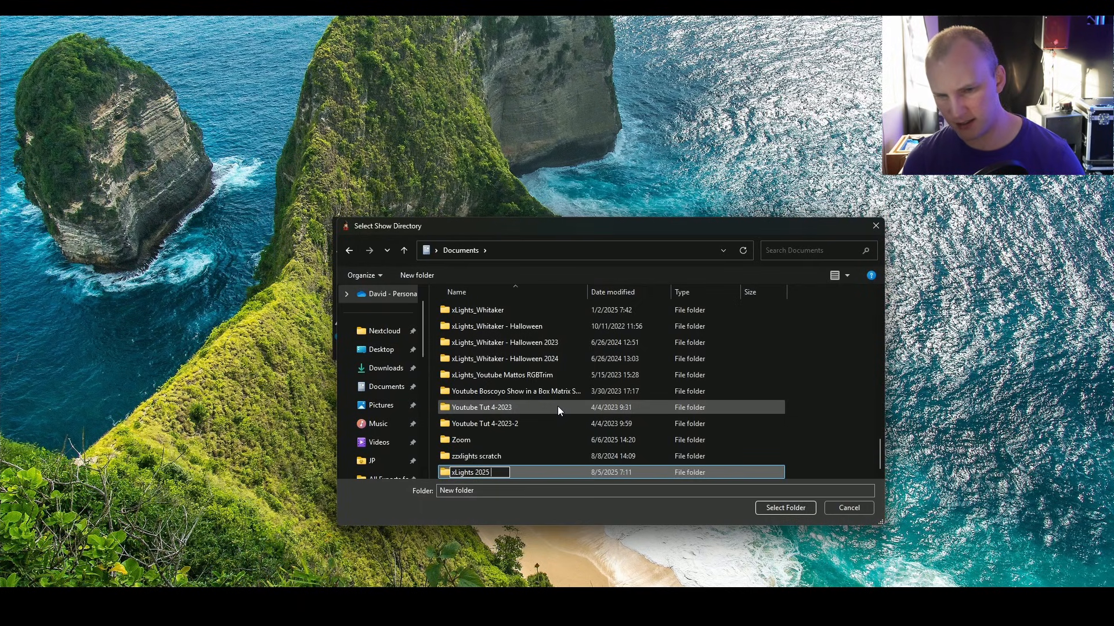
text( Youtube Start)
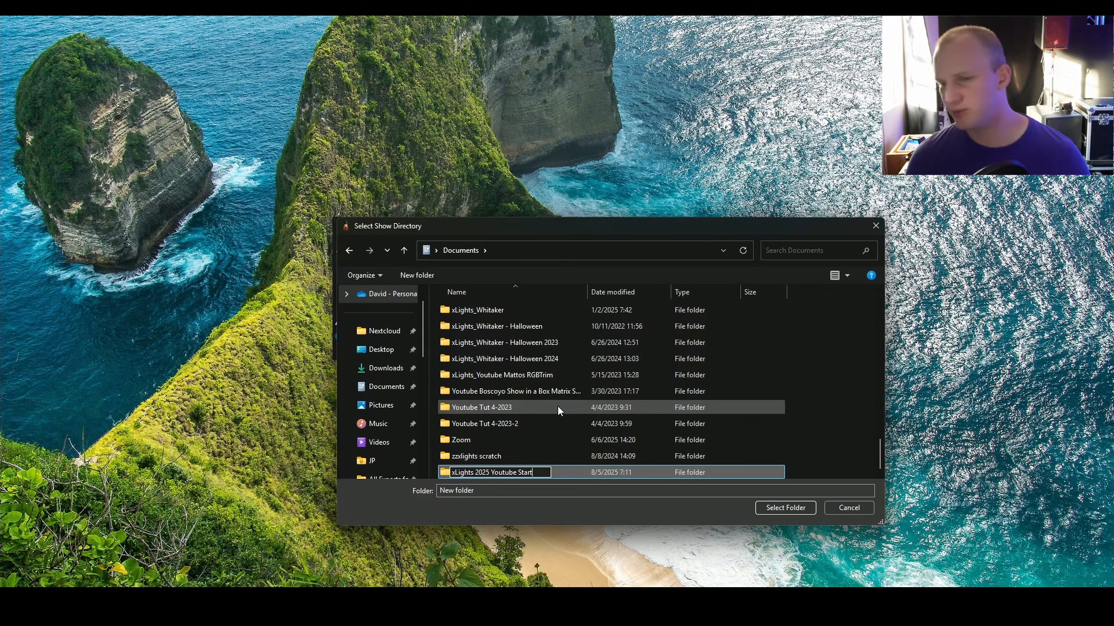
click(576, 472)
click(785, 509)
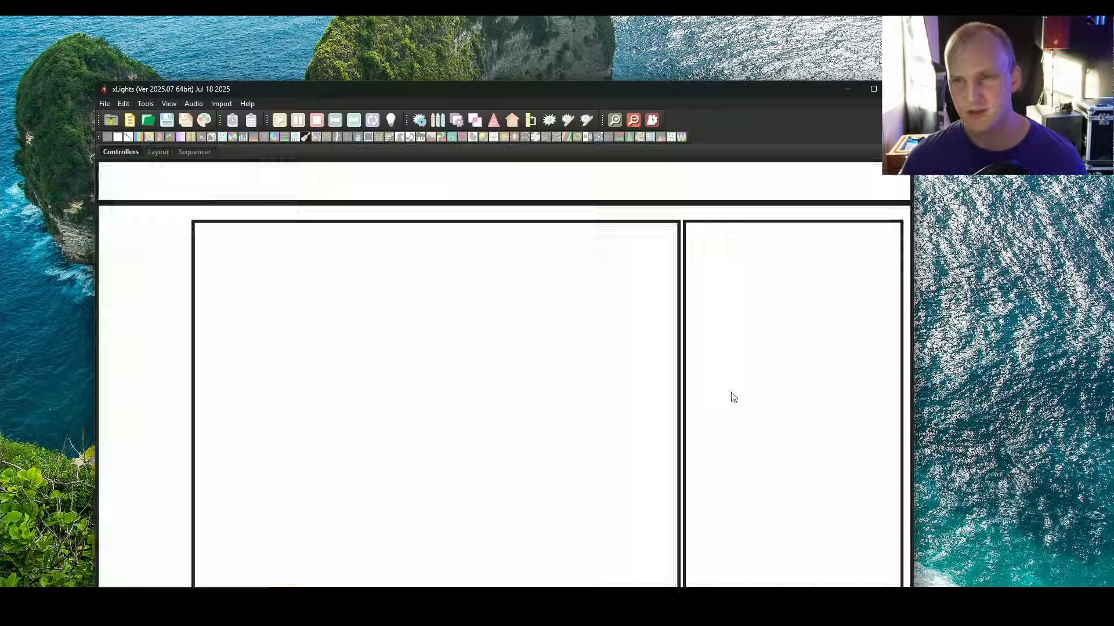
Step: Maximize the xLights window and accept the crash-report email address prompt
click(873, 88)
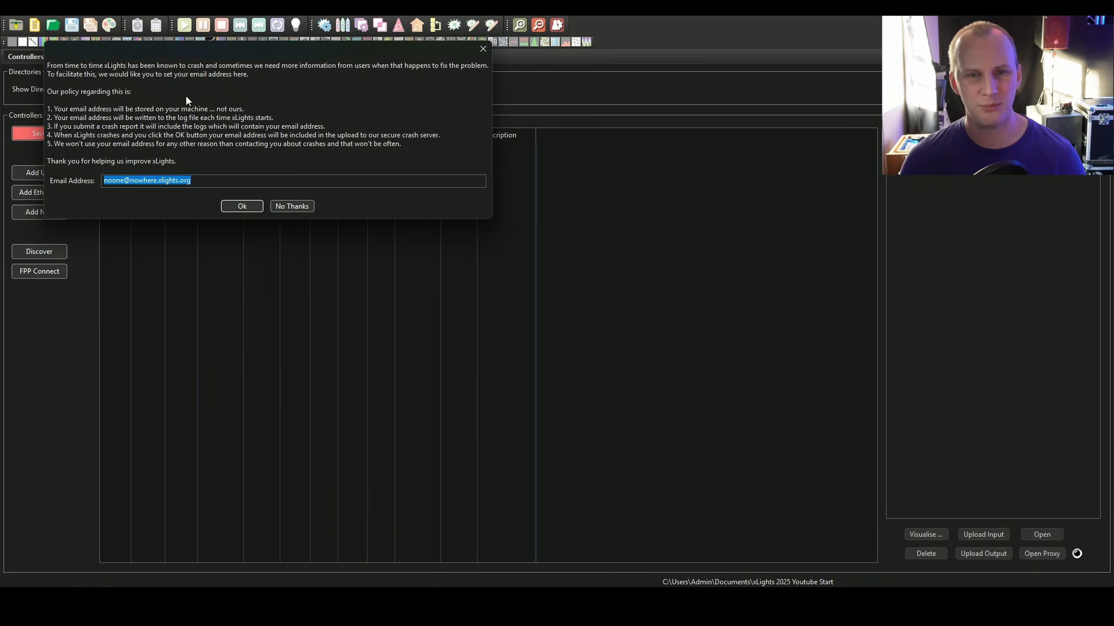
click(249, 207)
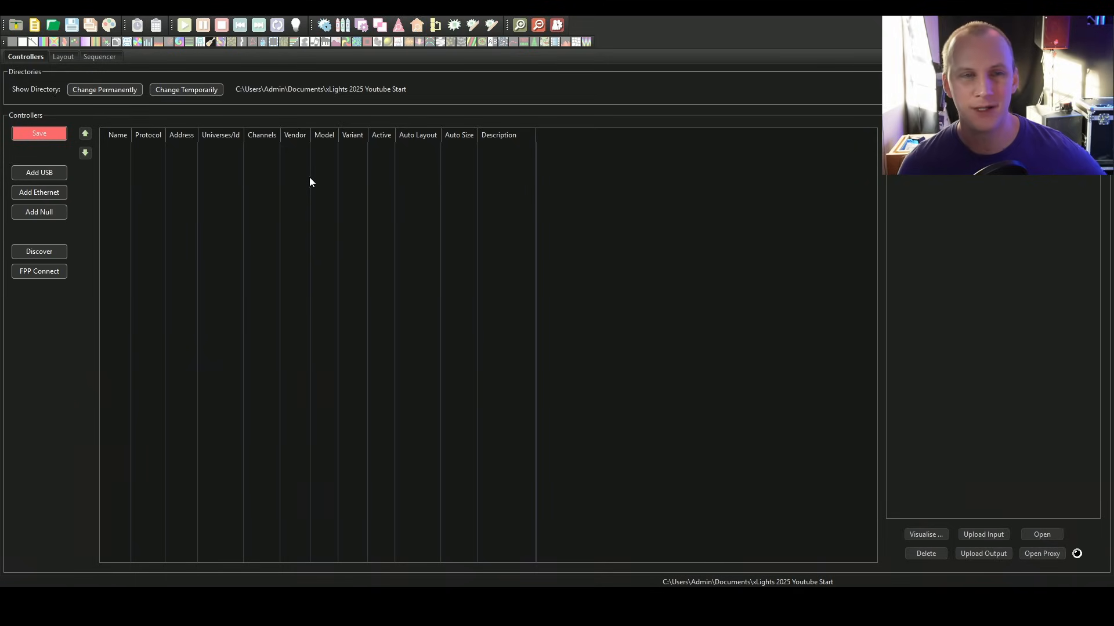
Step: Save the controller settings and switch to the Layout view
click(30, 134)
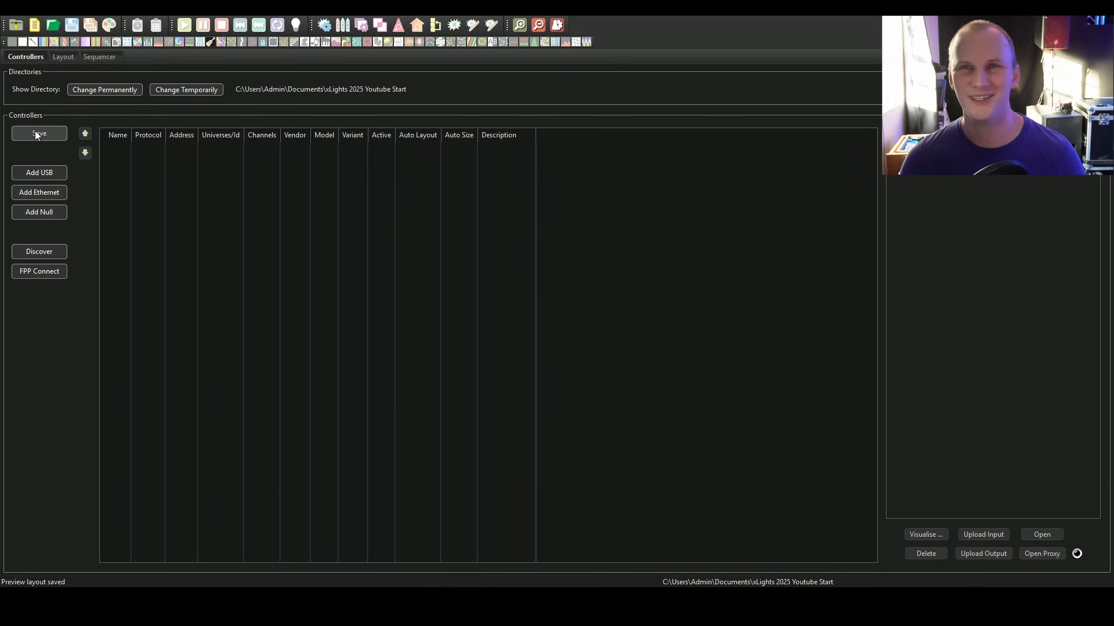
click(55, 60)
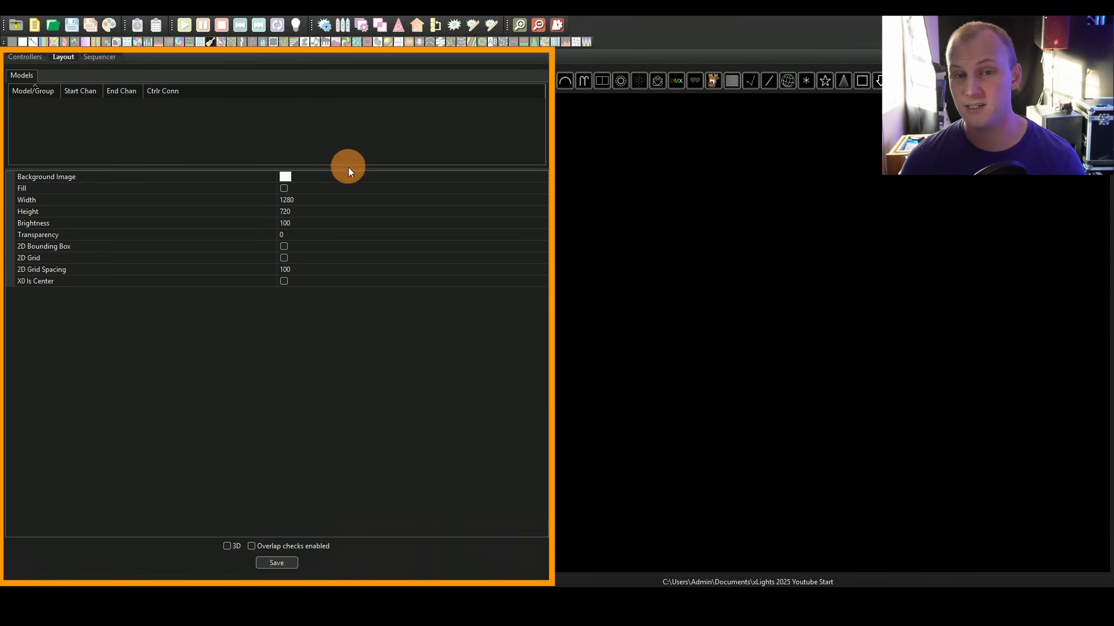
Step: Enlarge the models list and narrow the layout side panel
drag(348, 169, 296, 330)
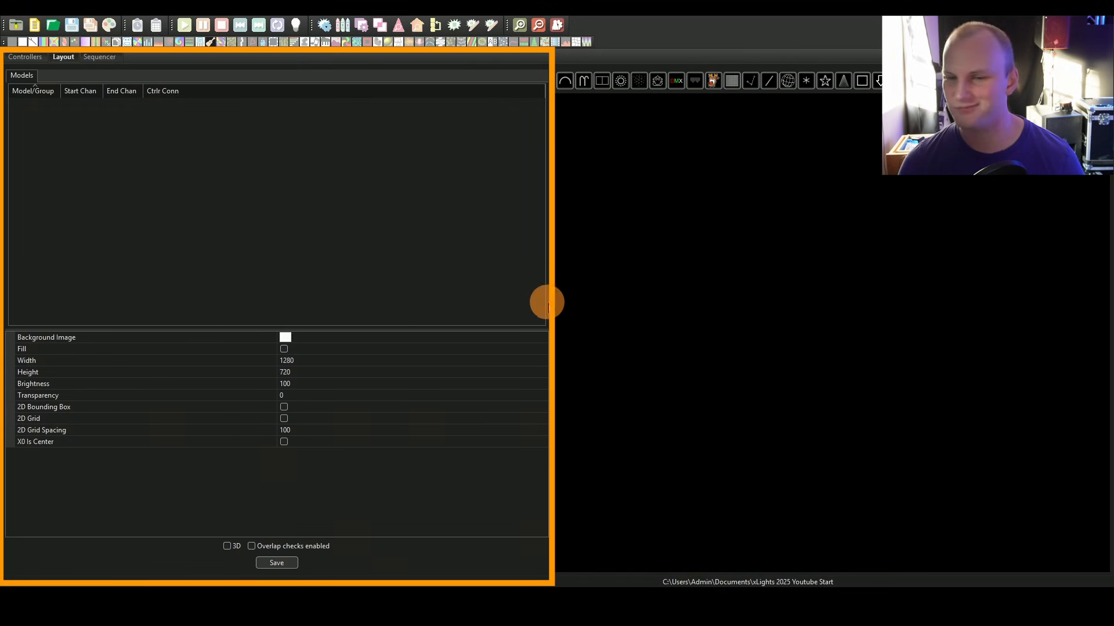
drag(550, 305, 313, 284)
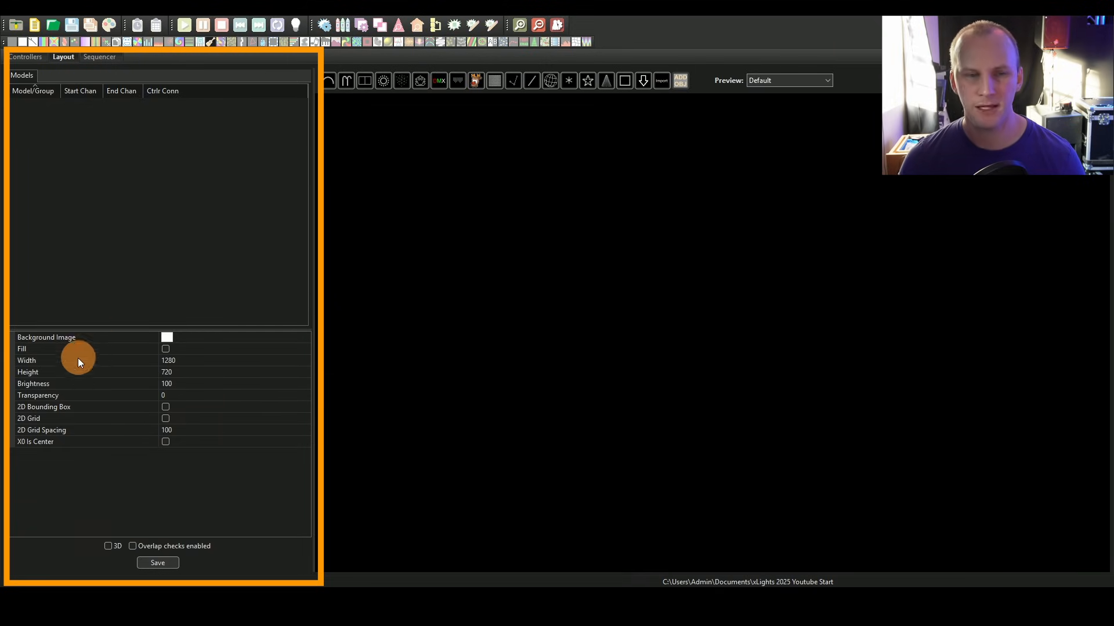
Step: Set the layout background image to New House.jpg from the xLights_Whitaker folder in Documents
click(164, 339)
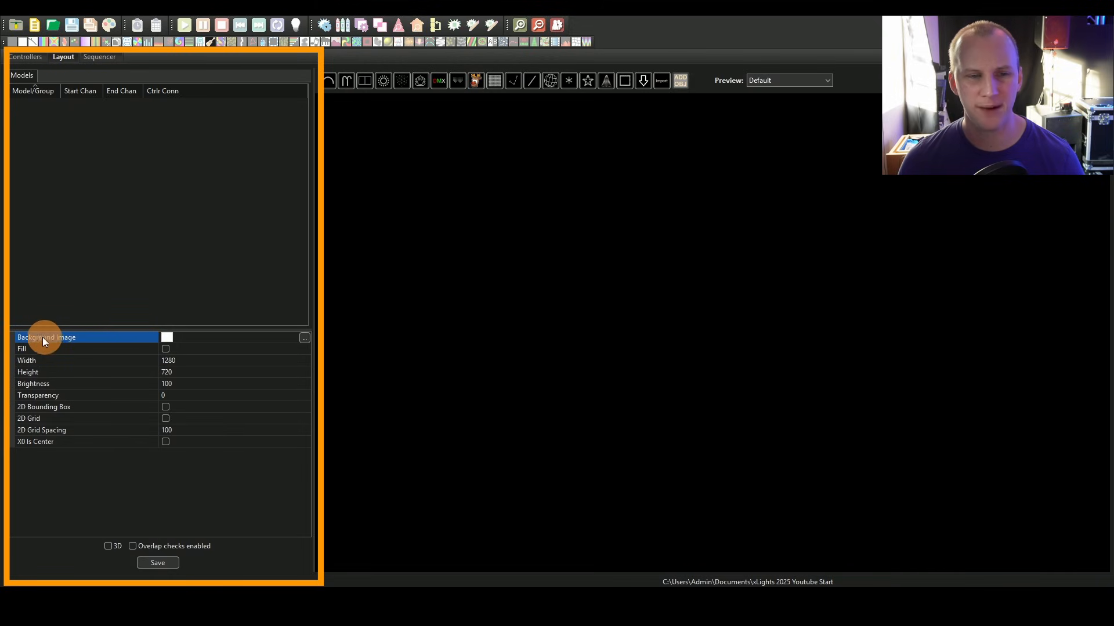
click(303, 337)
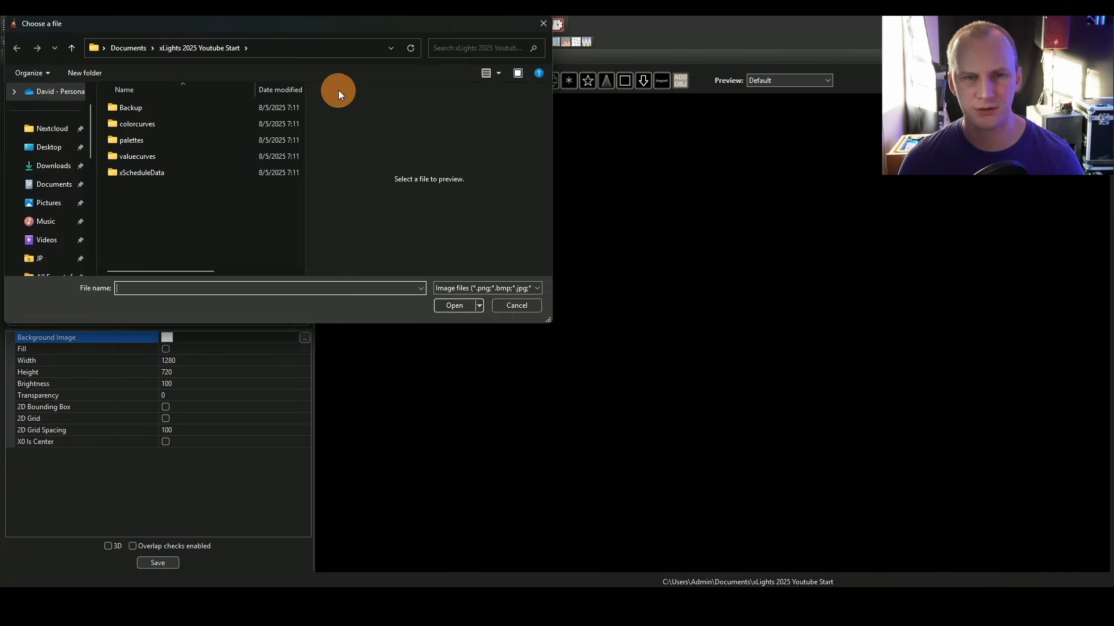
click(129, 48)
click(165, 210)
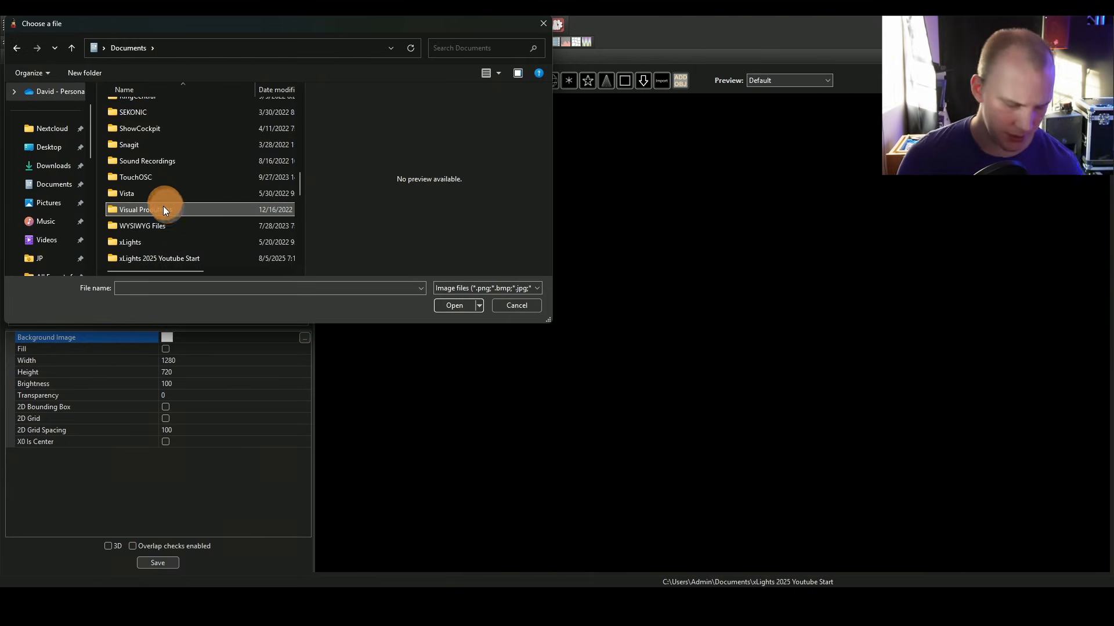
double_click(138, 243)
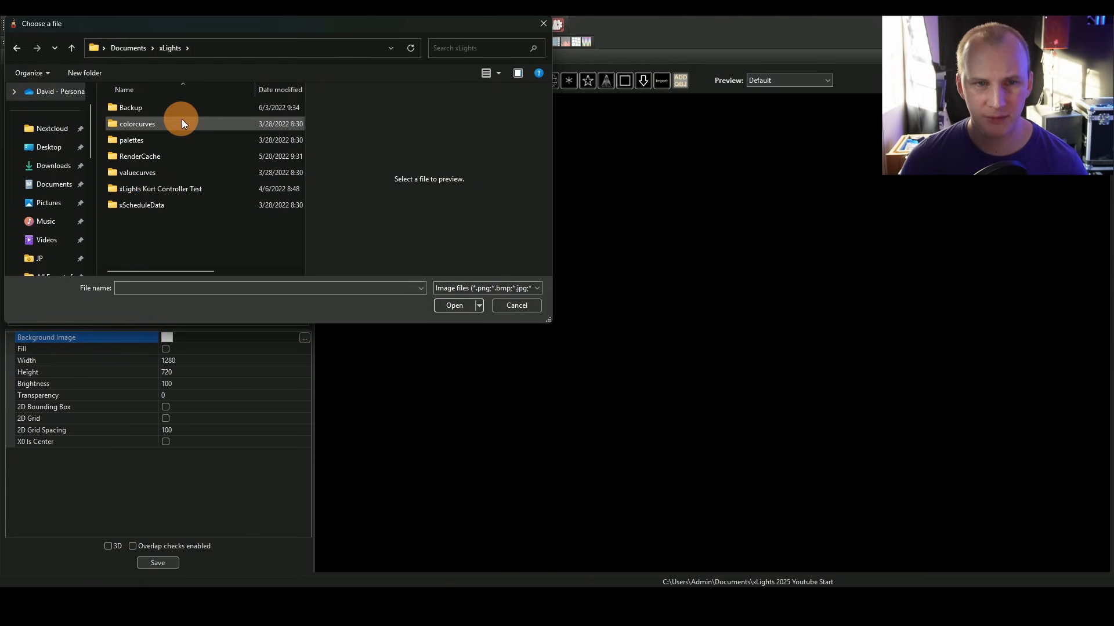
click(138, 47)
scroll(159, 219, down, 10)
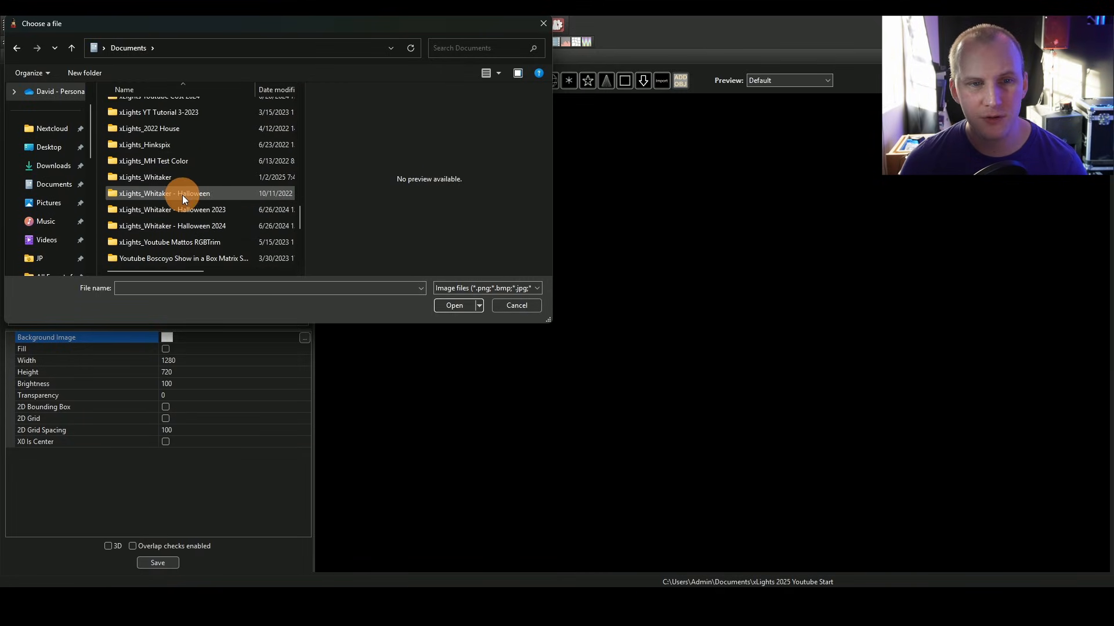
double_click(151, 179)
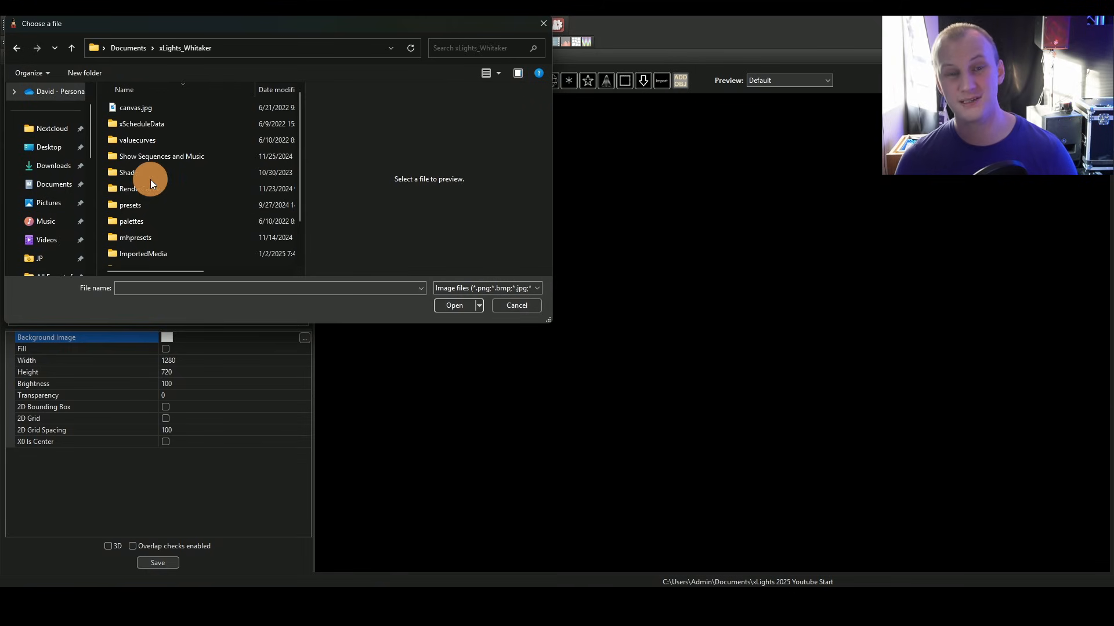
click(204, 109)
scroll(230, 187, down, 1)
scroll(231, 187, up, 1)
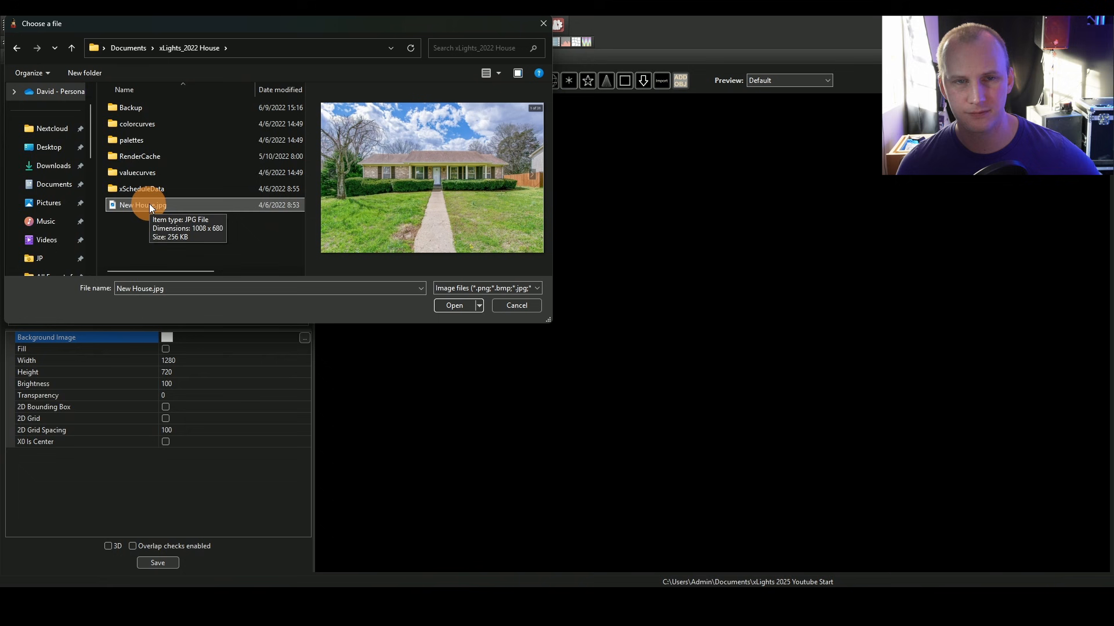
double_click(149, 203)
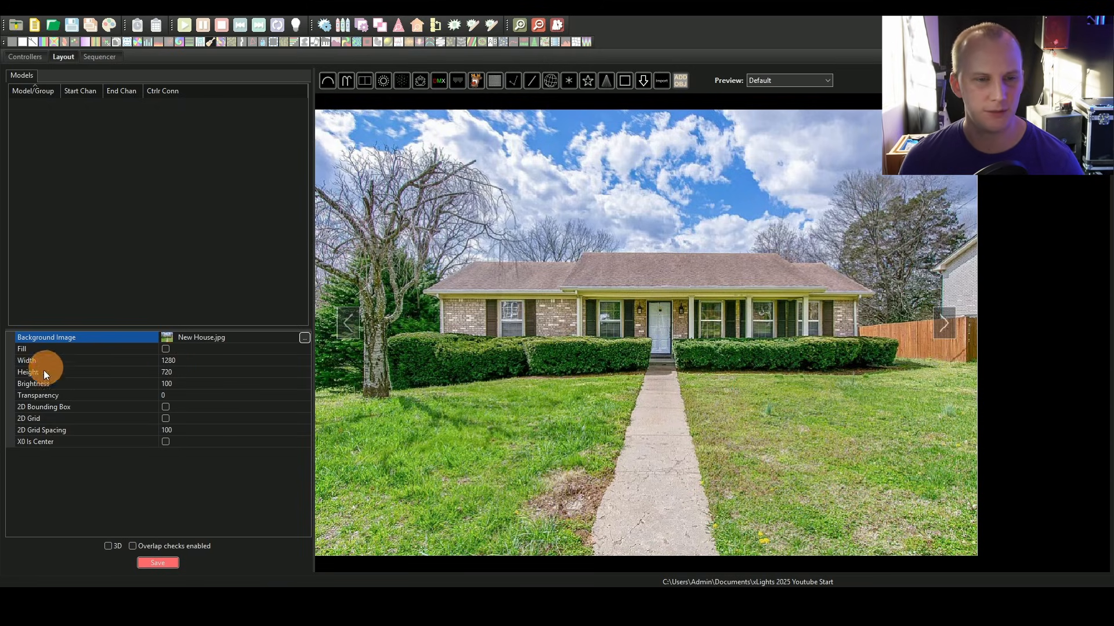
Step: Set the background image brightness to 30
click(162, 386)
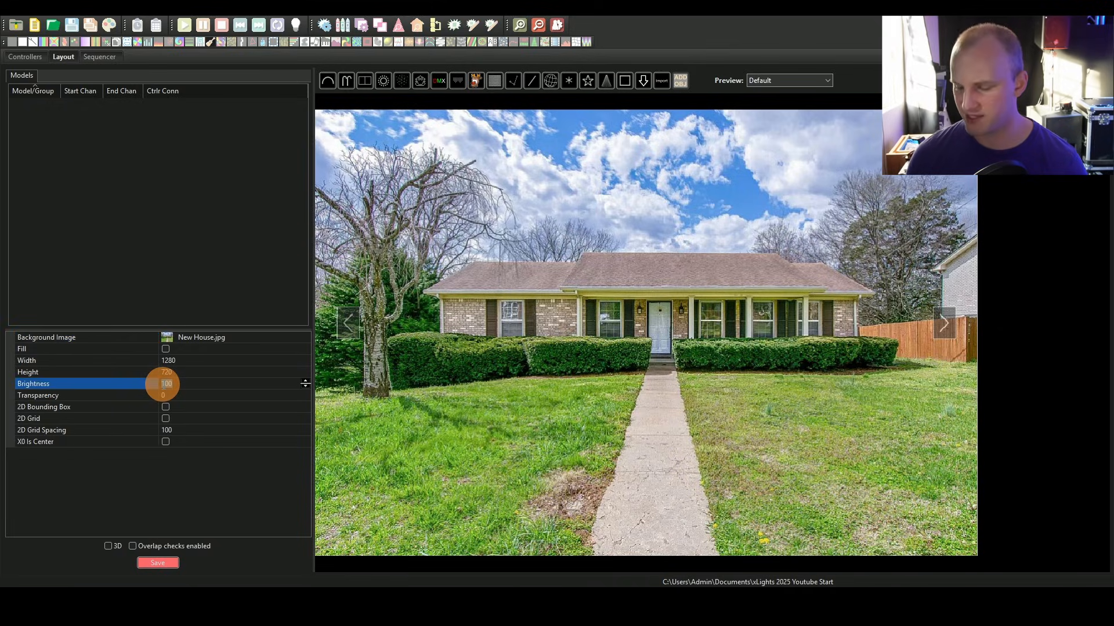
text(30)
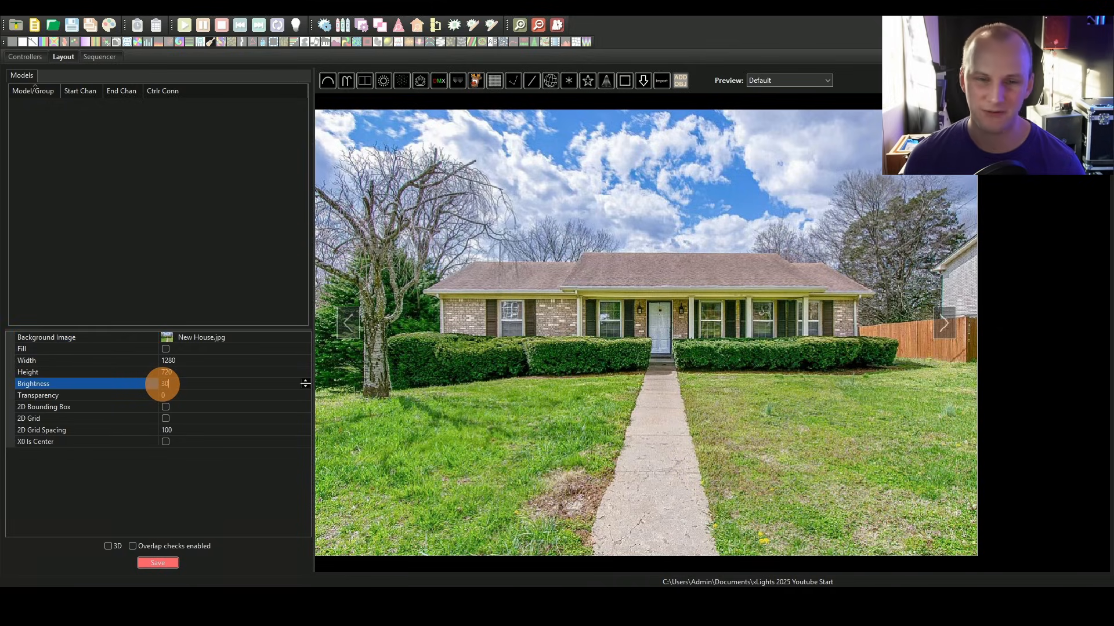
key(Return)
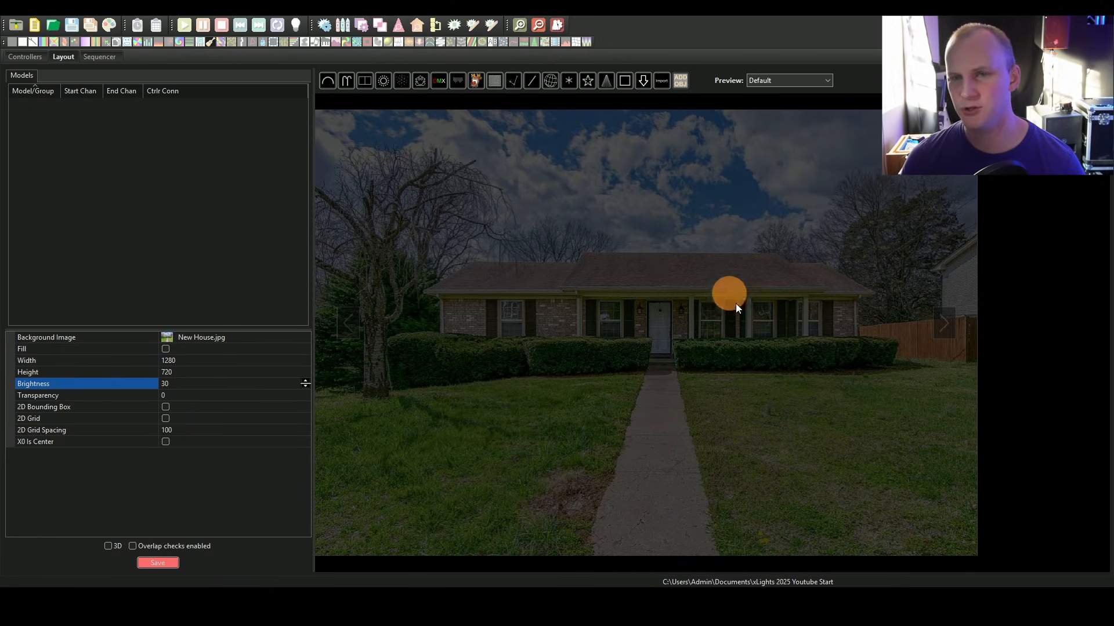
Step: Draw a Window Frame model over the leftmost front window of the house
scroll(737, 305, down, 2)
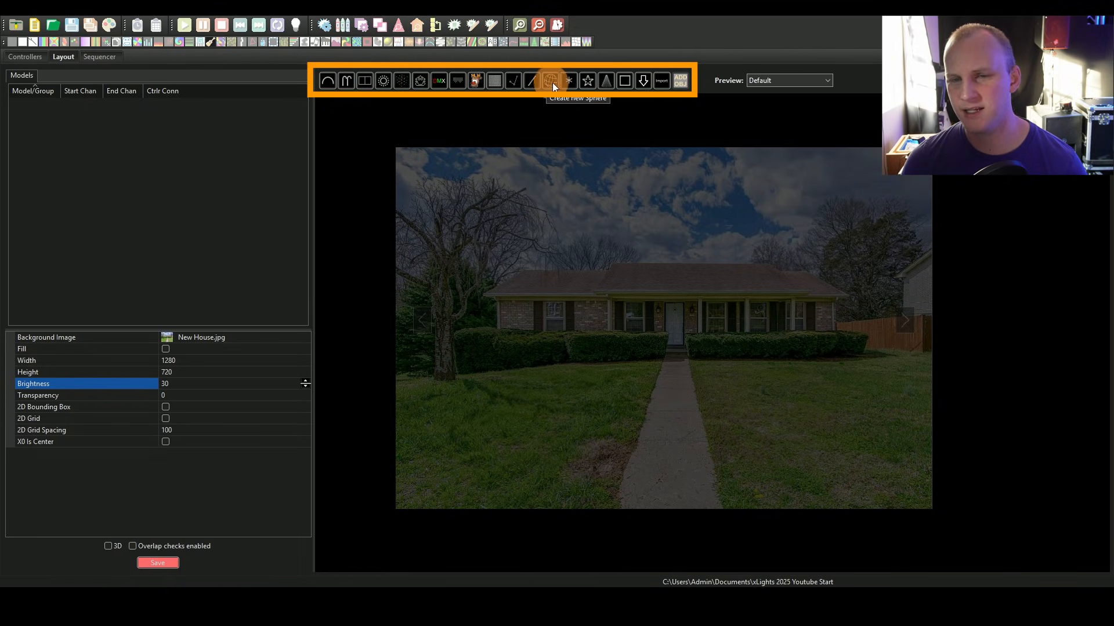
click(575, 82)
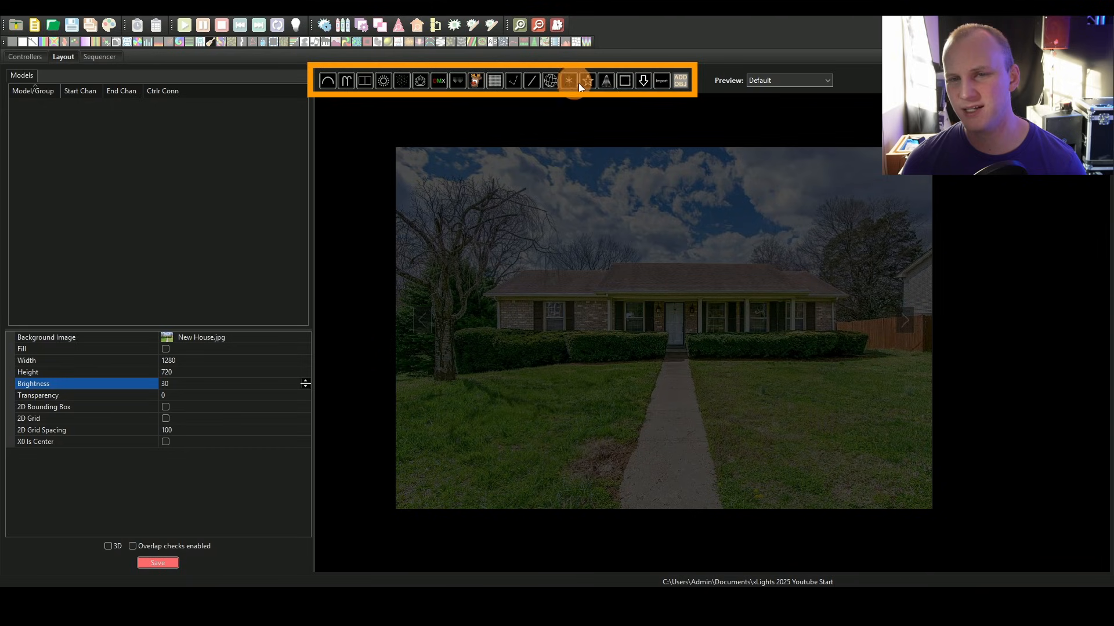
click(623, 81)
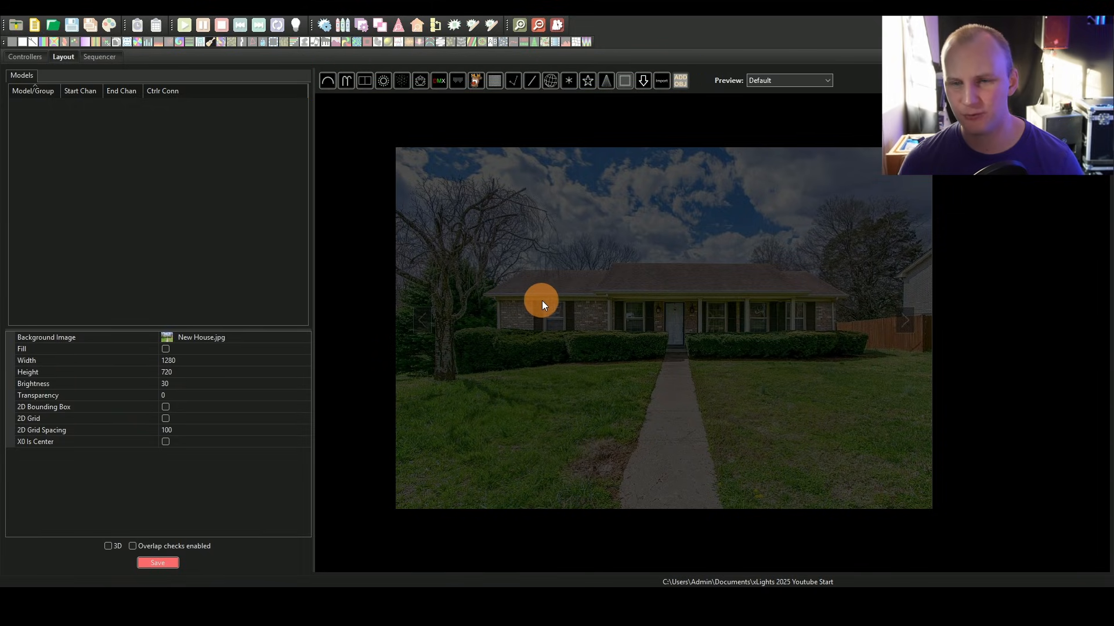
drag(542, 300, 569, 336)
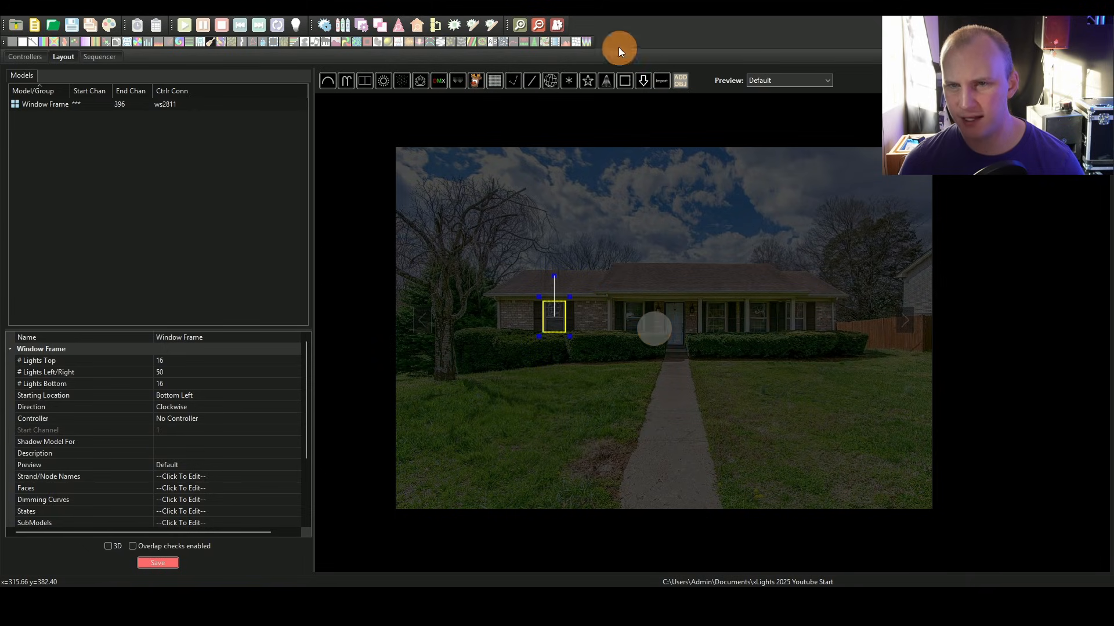
Step: Add three more window frames over the remaining front windows, drawing one and pasting two copies
click(632, 294)
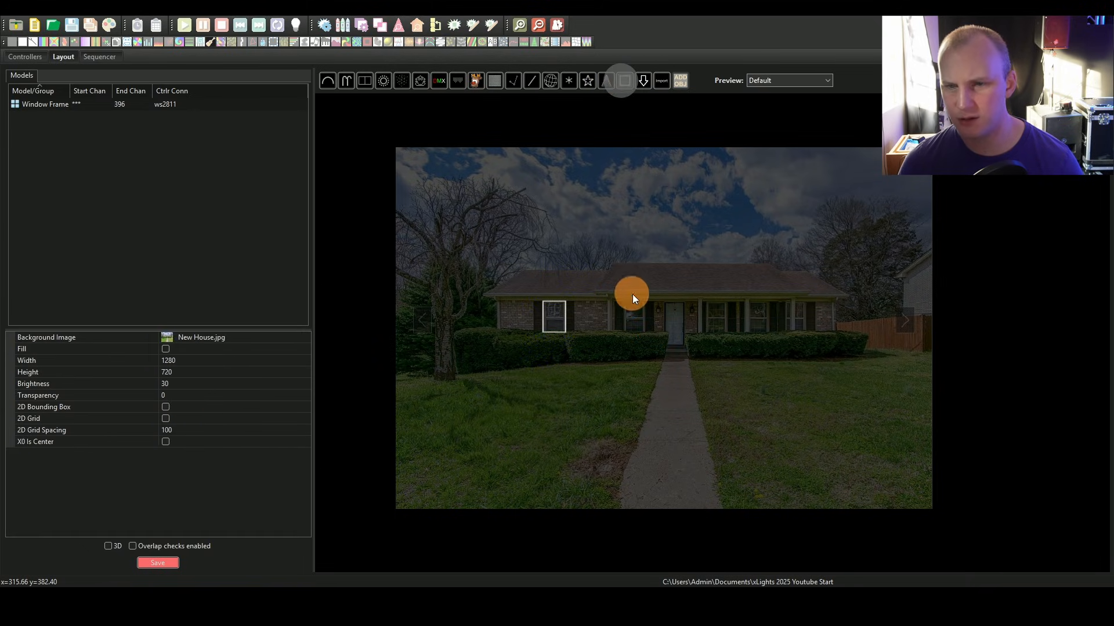
drag(625, 301, 648, 335)
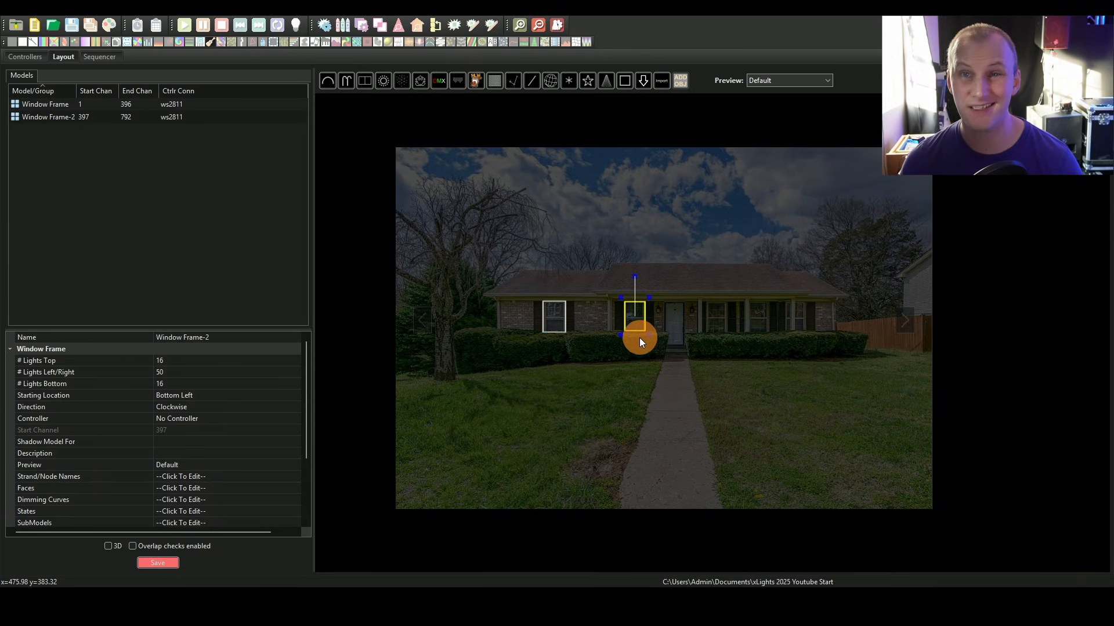
key(ctrl+v)
drag(662, 318, 720, 319)
key(ctrl+v)
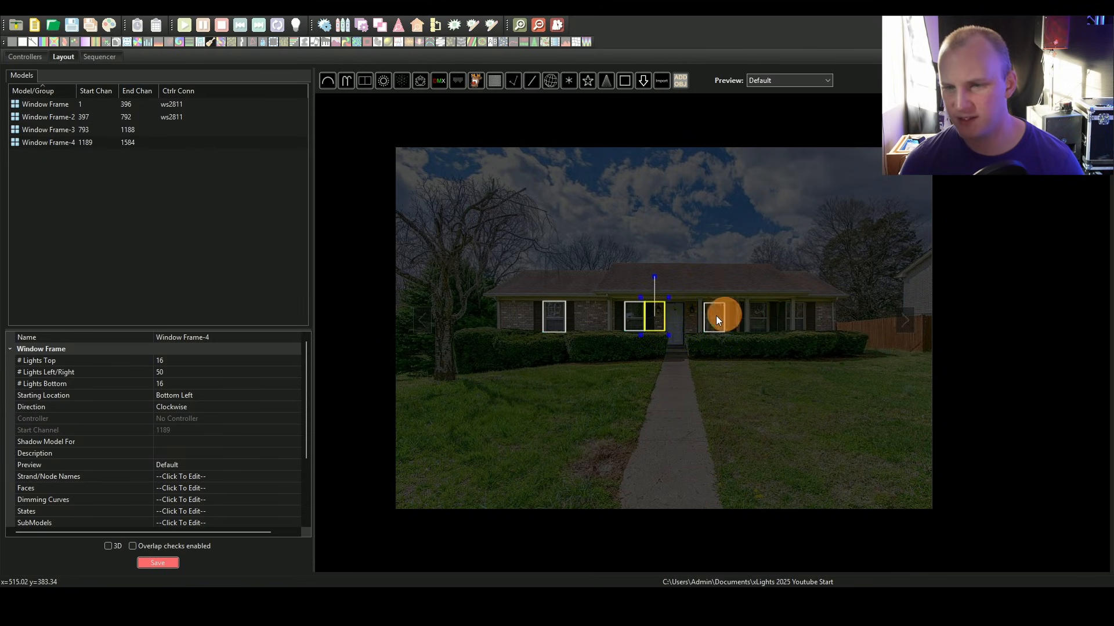
drag(653, 315, 797, 320)
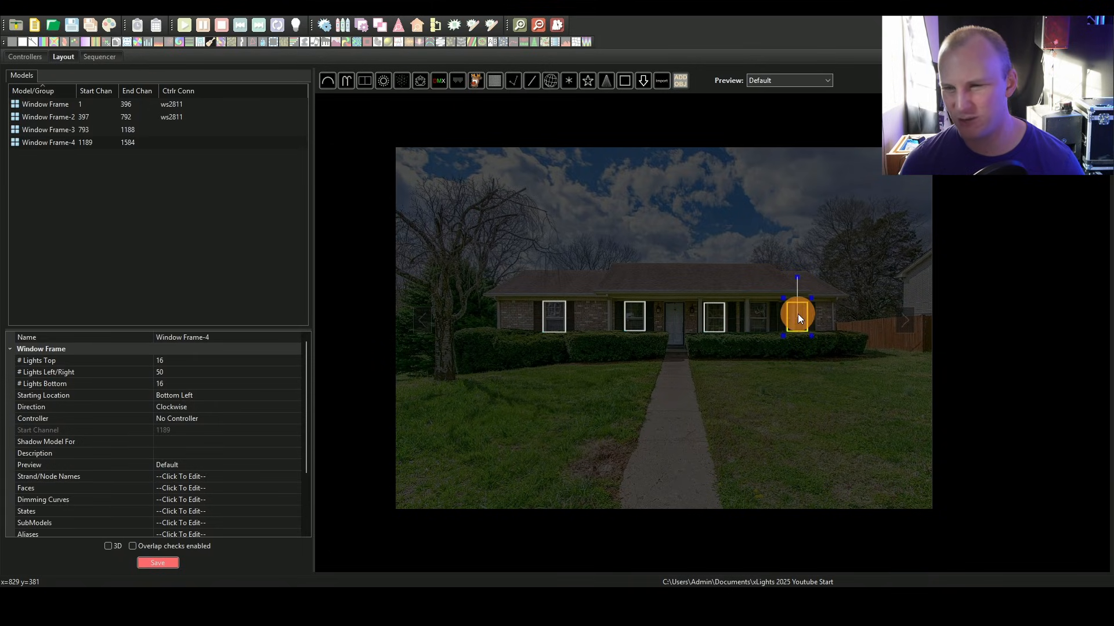
click(855, 336)
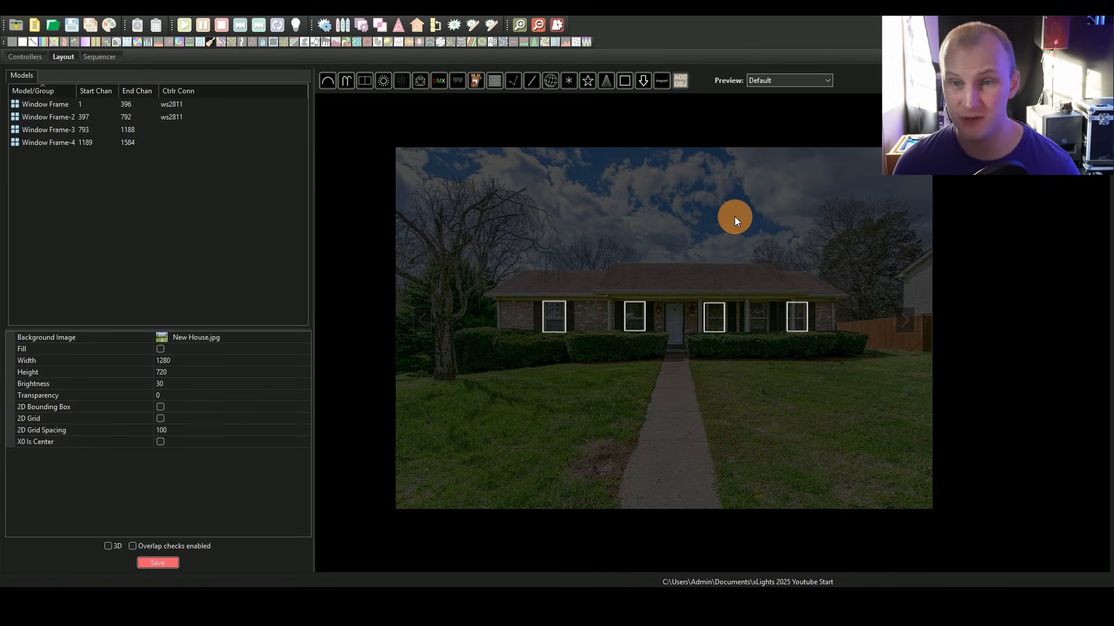
Step: Draw a Single Line model along the left section of the roofline
click(532, 82)
click(493, 315)
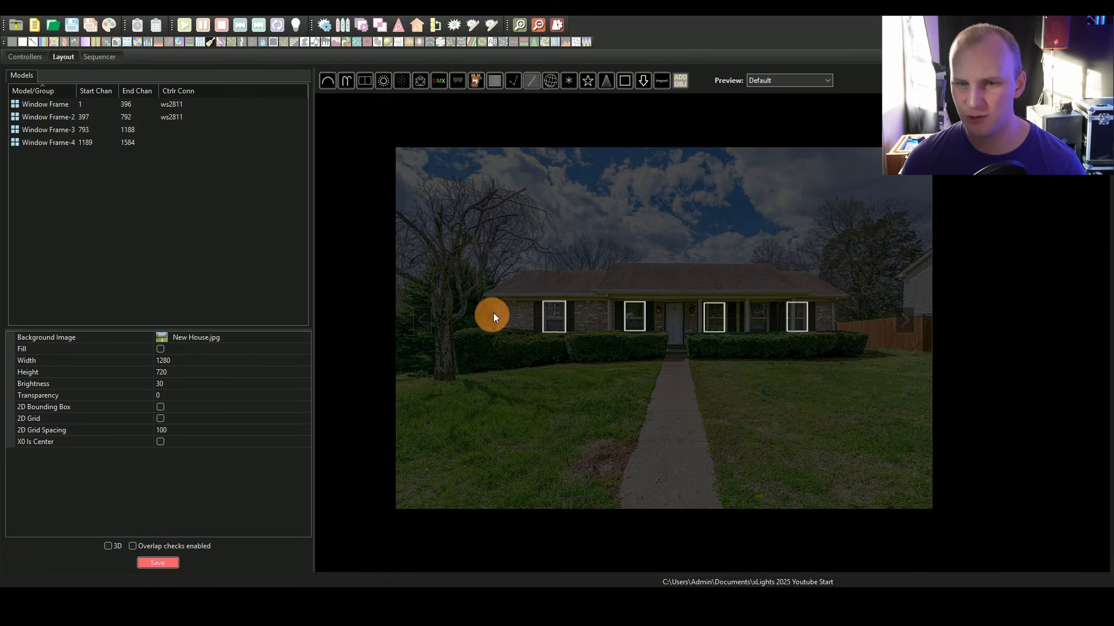
drag(485, 296, 605, 296)
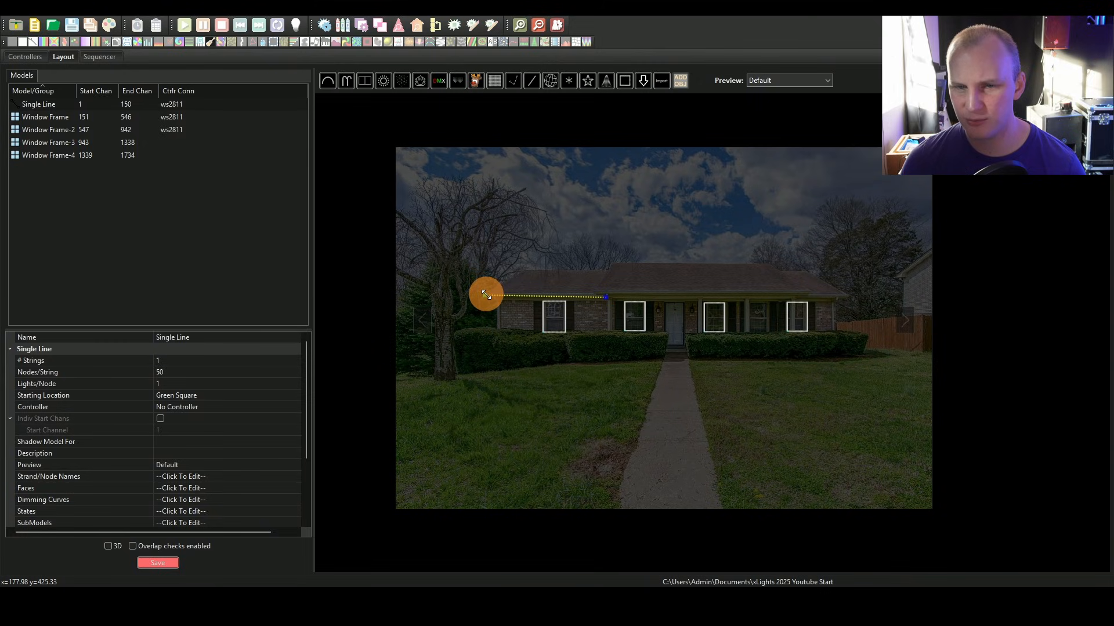
drag(486, 297, 485, 298)
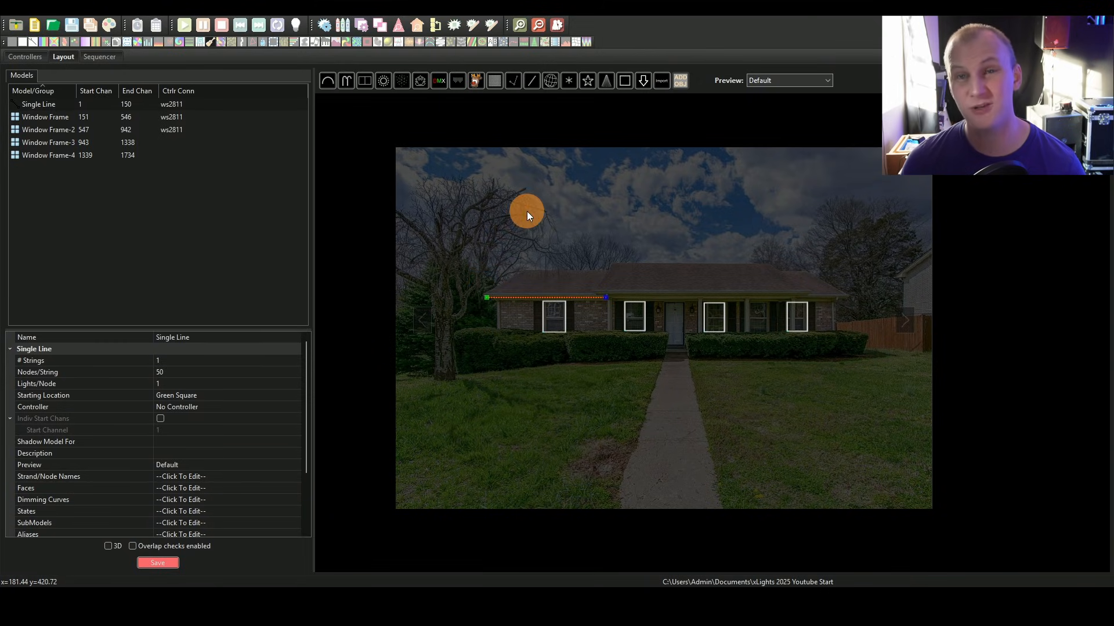
click(533, 230)
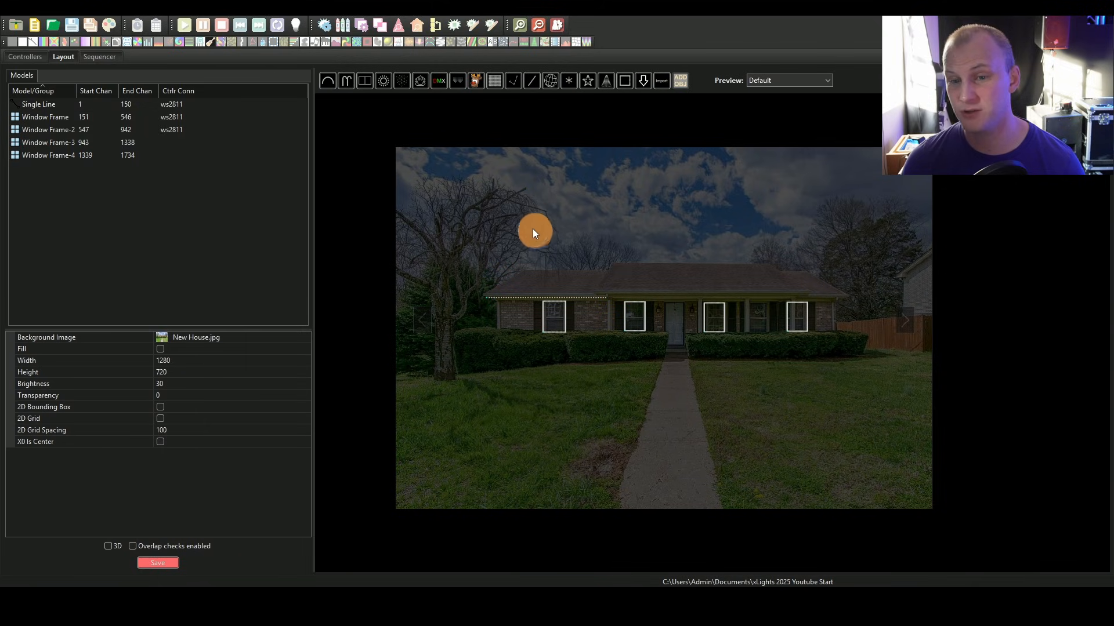
Step: Copy the roofline single line twice and position the copies along the rest of the roofline
click(603, 297)
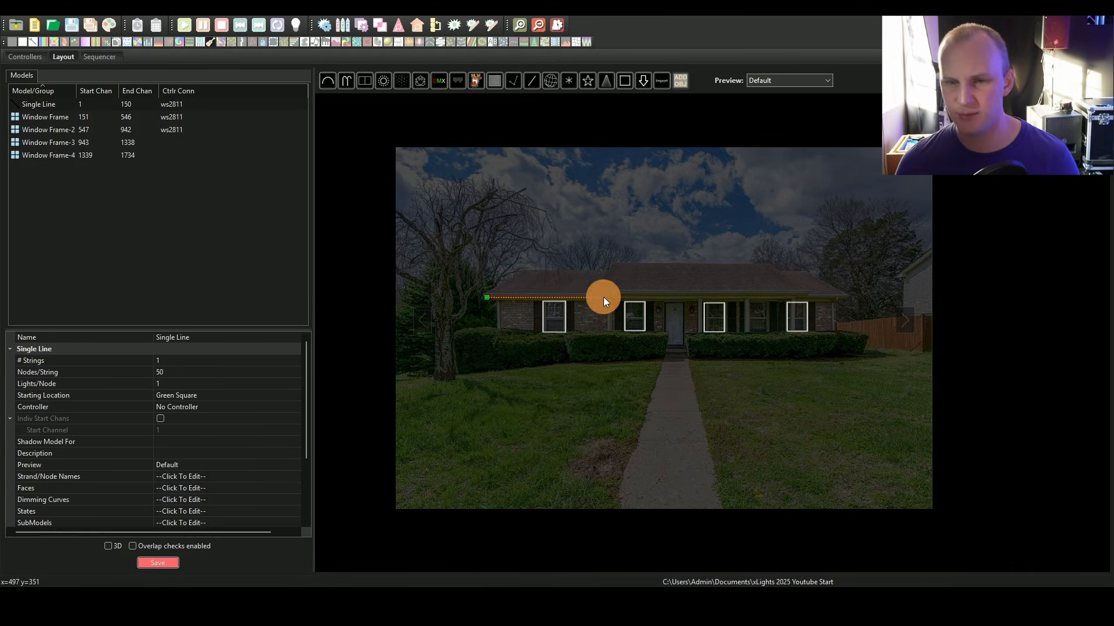
key(ctrl+c)
key(ctrl+v)
drag(584, 297, 850, 295)
key(ctrl+c)
key(ctrl+v)
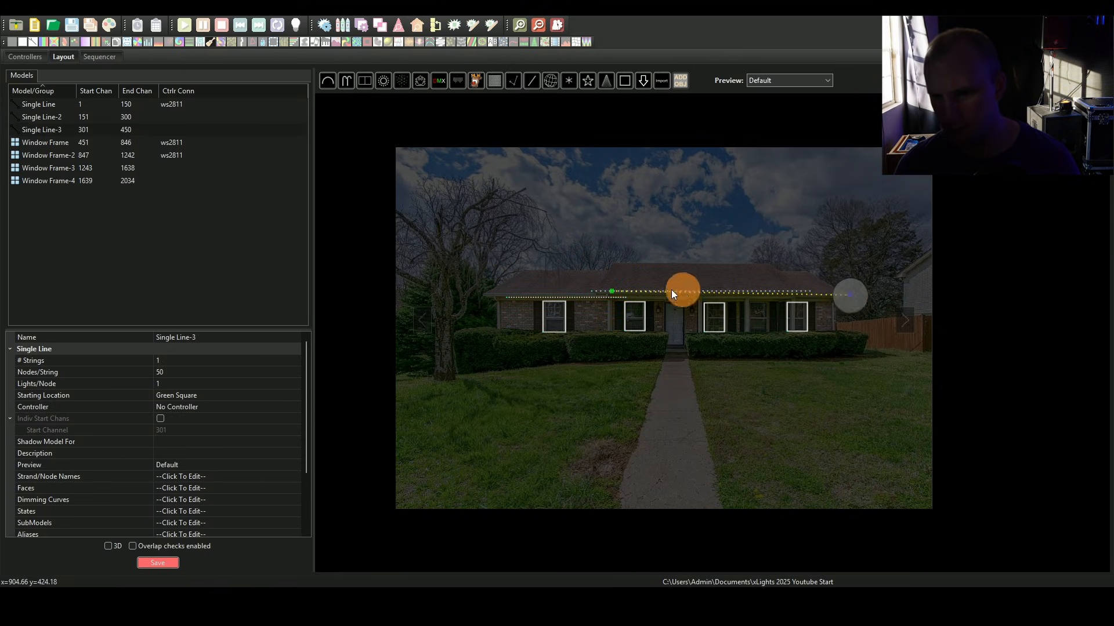
drag(611, 291, 808, 294)
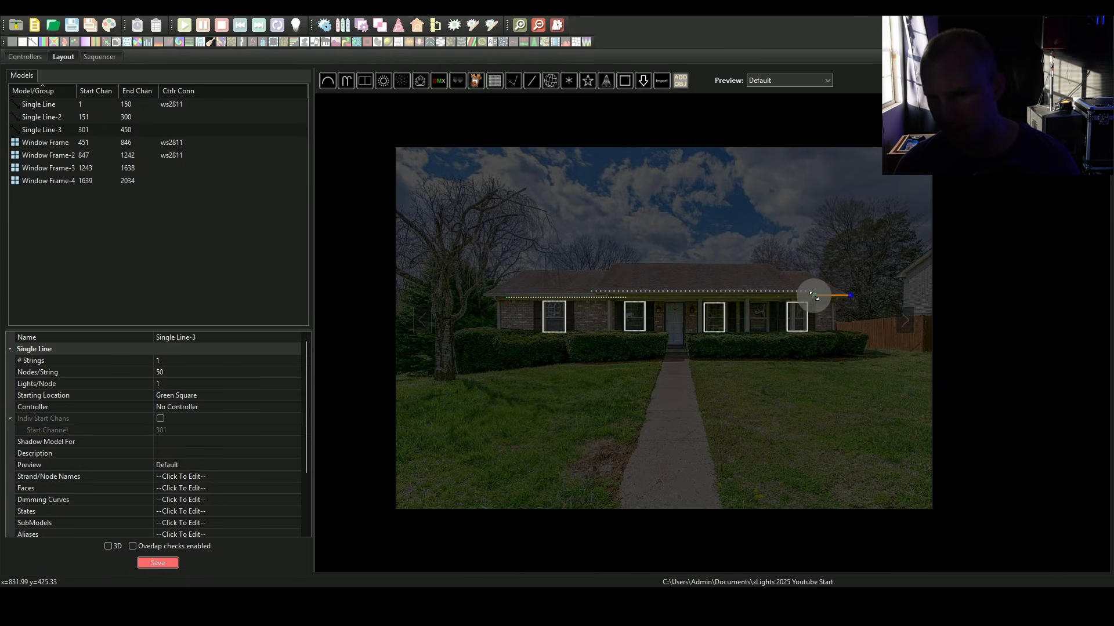
click(799, 258)
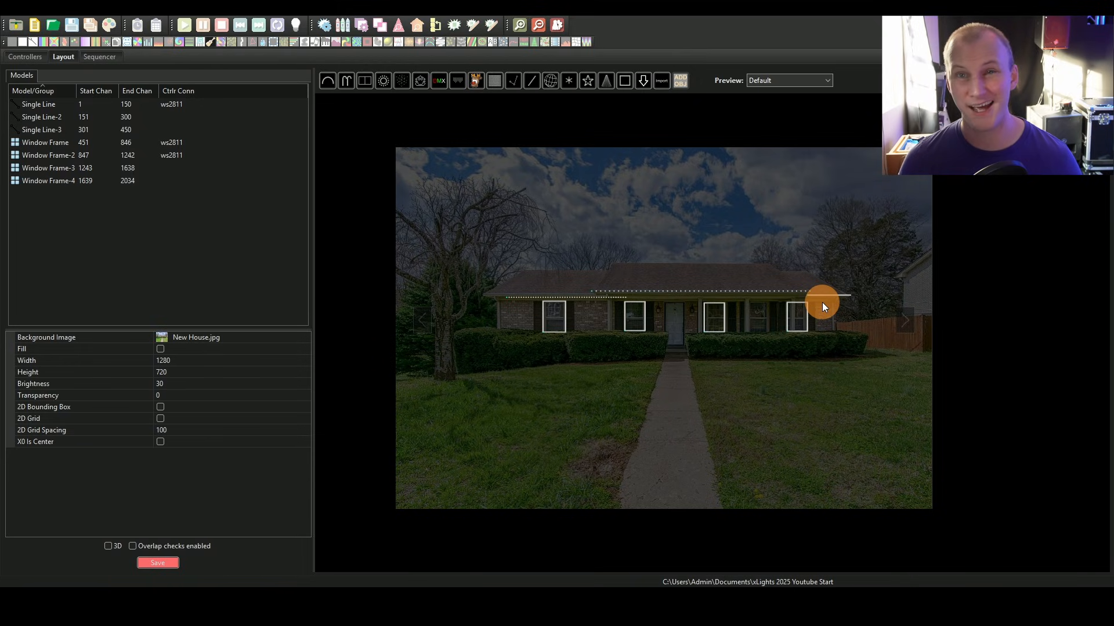
Step: Set the selected roofline single line's Nodes/String to 100
click(751, 286)
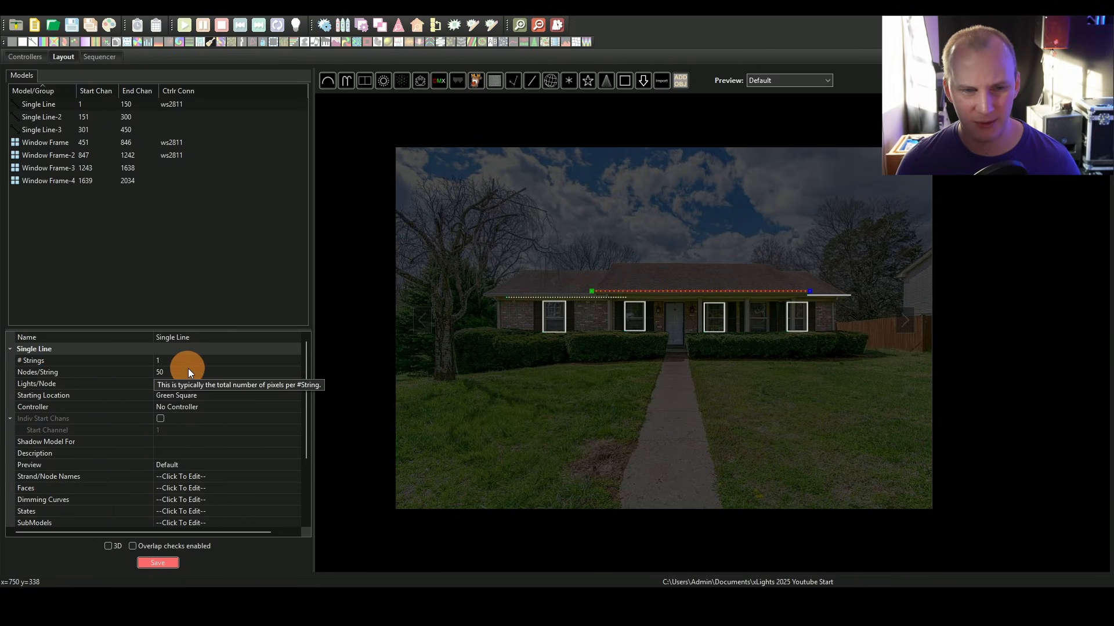
click(161, 373)
text(100)
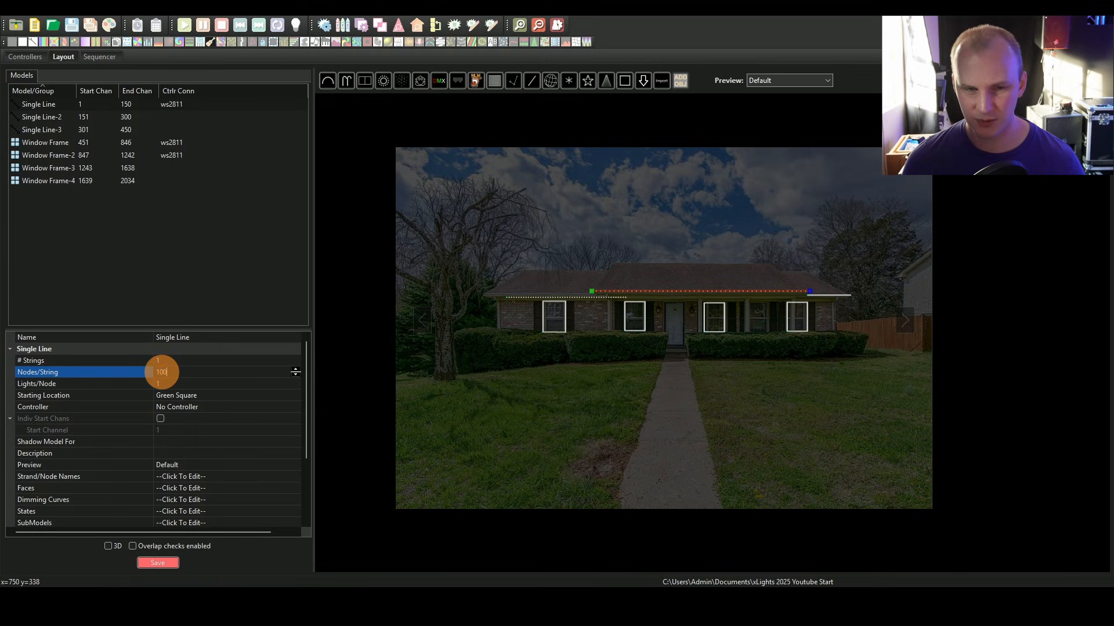
key(Return)
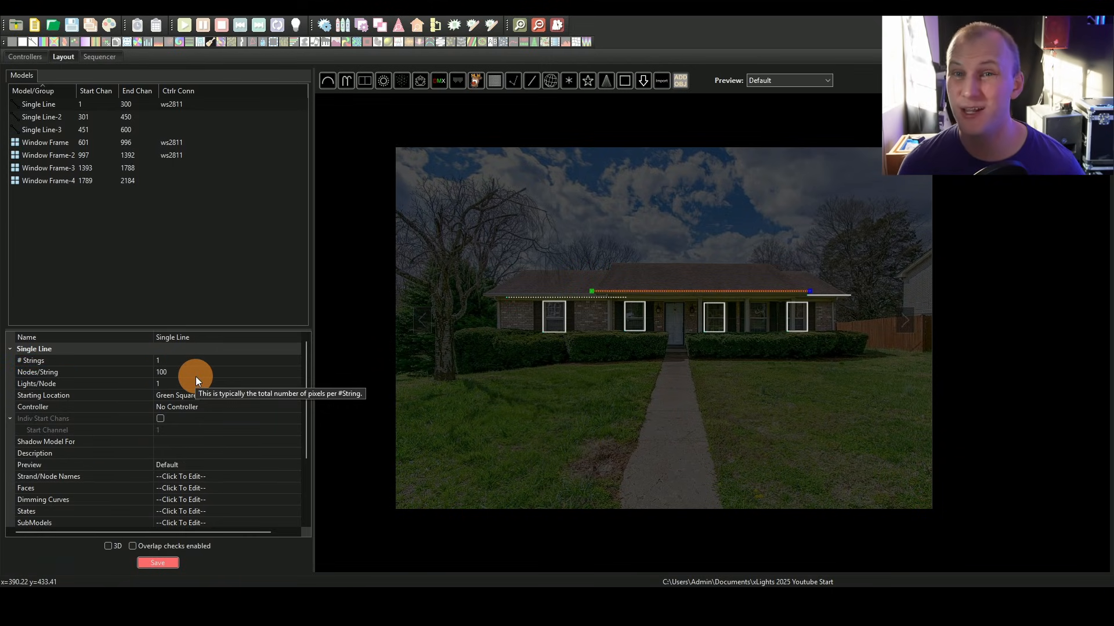
Step: Insert the EFL Designs 15EFLake snowflake from the vendor model library into the layout
scroll(330, 273, down, 1)
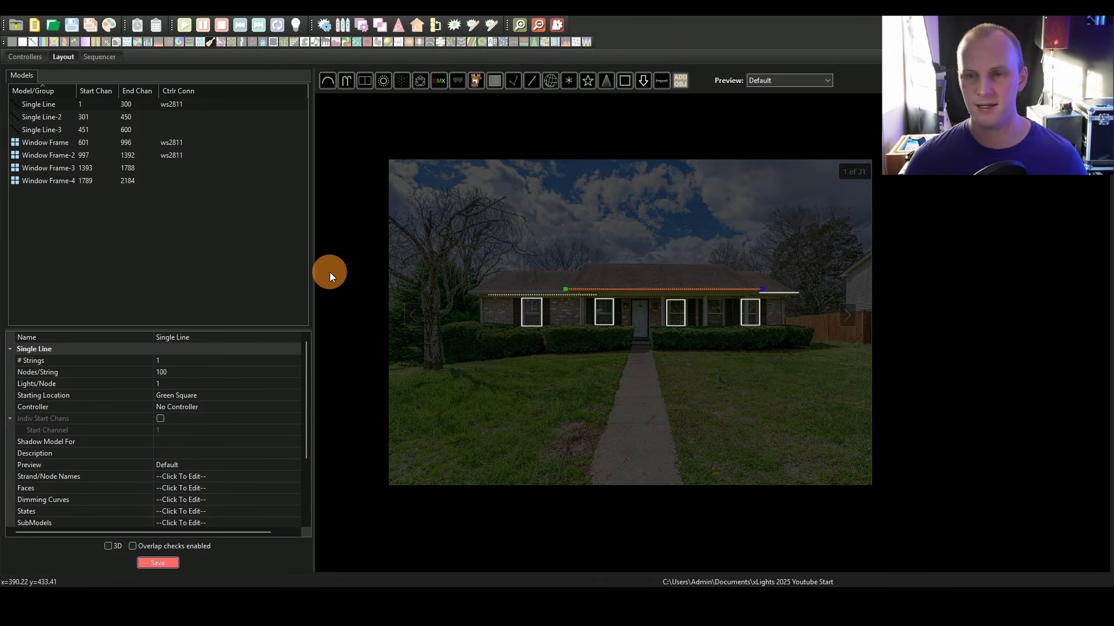
click(766, 246)
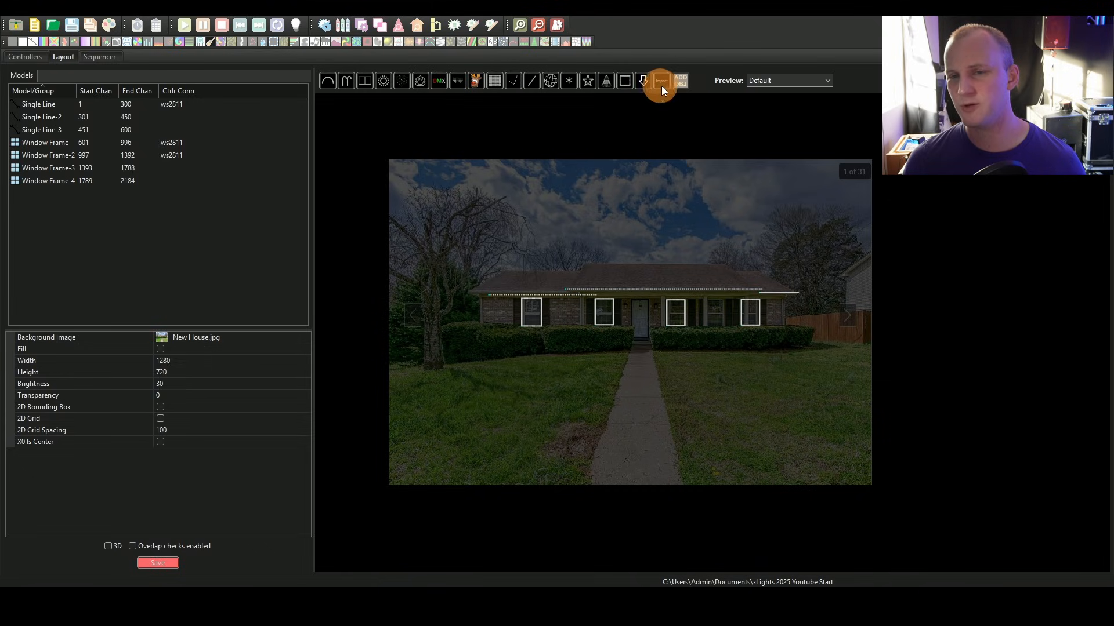
click(646, 82)
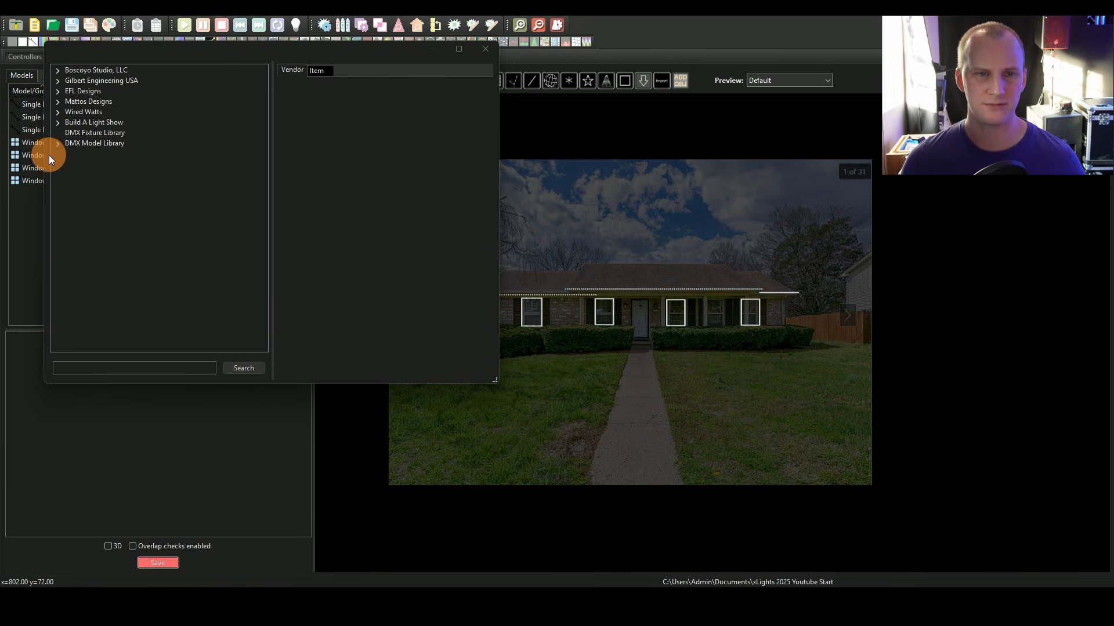
click(57, 91)
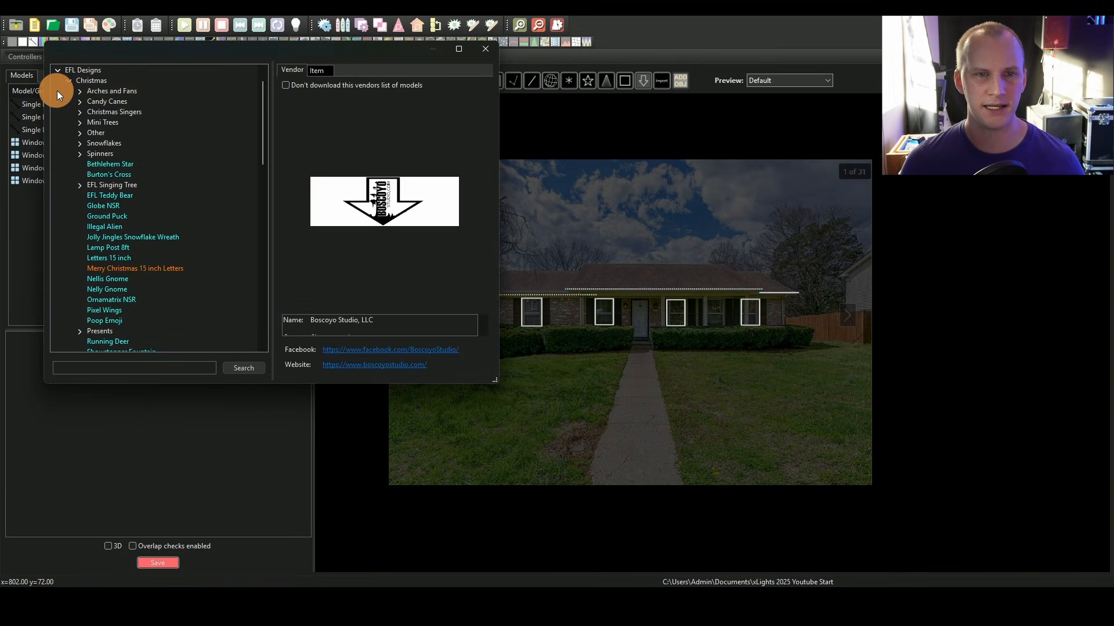
click(83, 143)
click(116, 155)
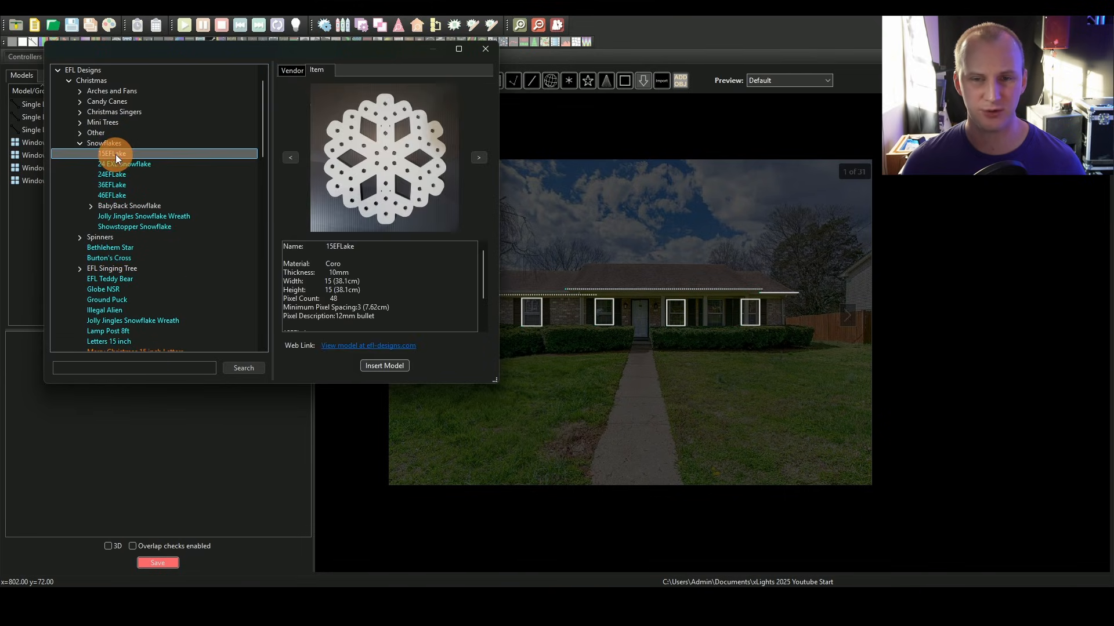
click(381, 365)
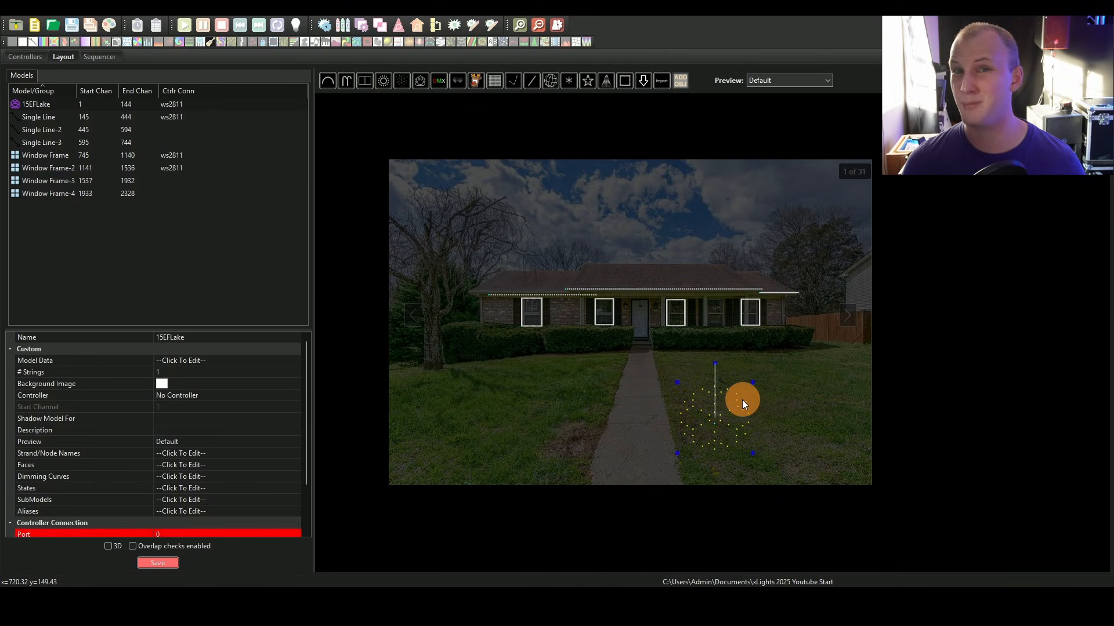
Step: Open the snowflake's wiring view to examine its node order, then close it
right_click(699, 389)
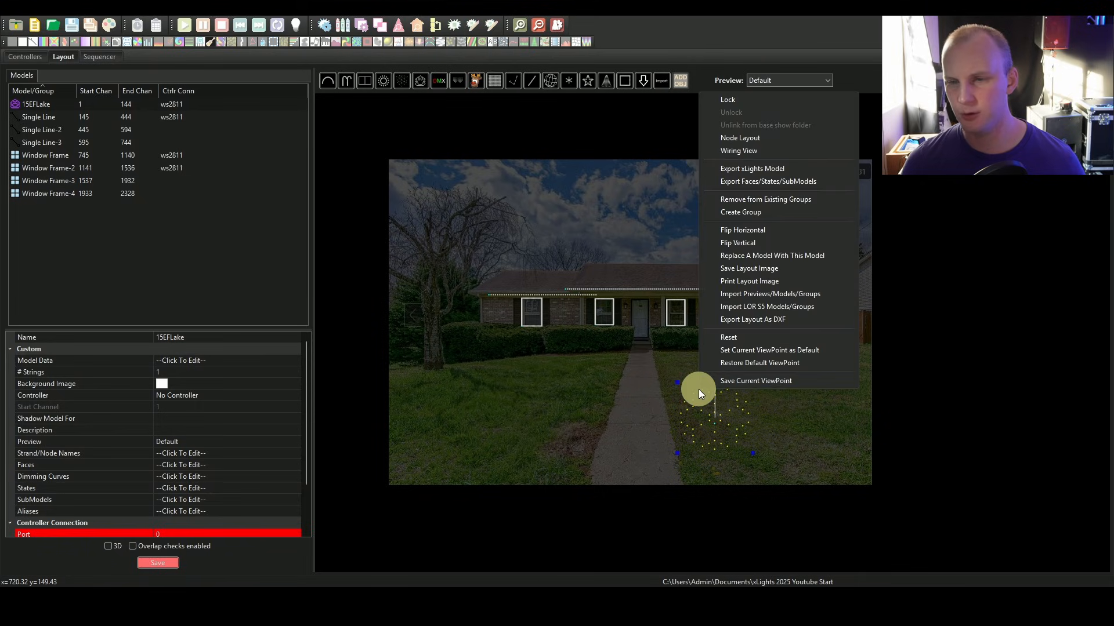
click(718, 149)
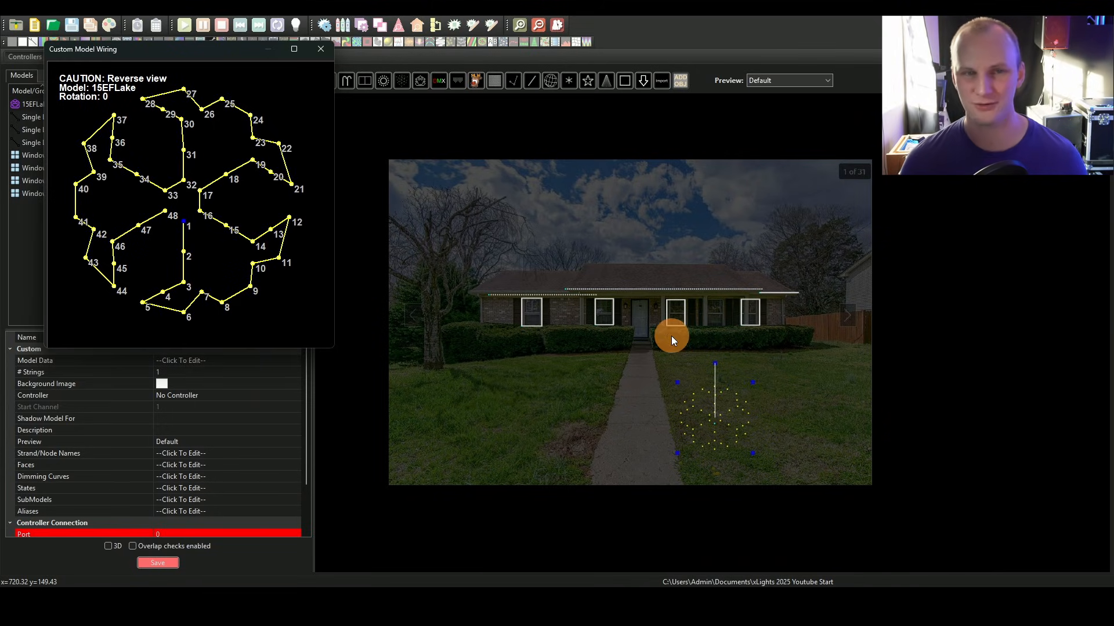
click(326, 50)
click(468, 190)
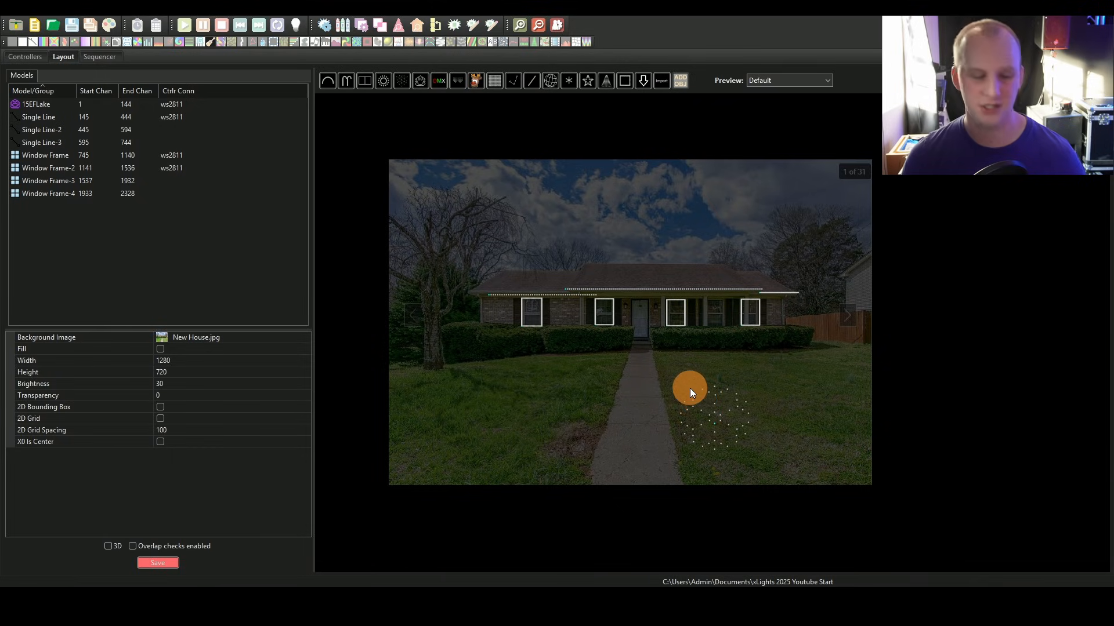
Step: Save the layout, toggling the 3D preview on and off in between saves
click(158, 563)
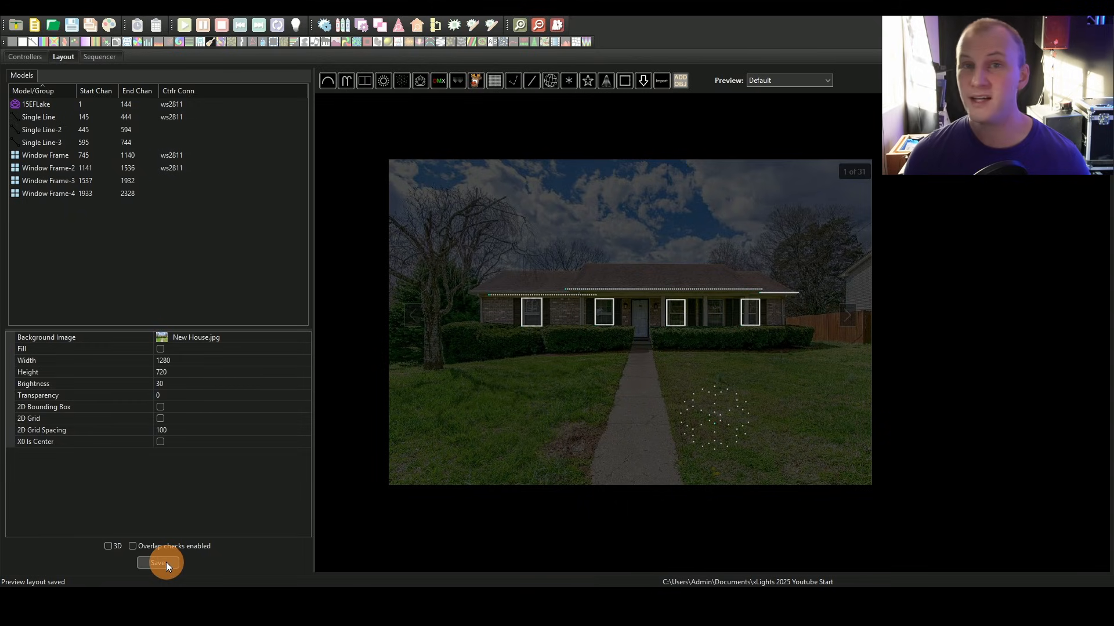
click(108, 546)
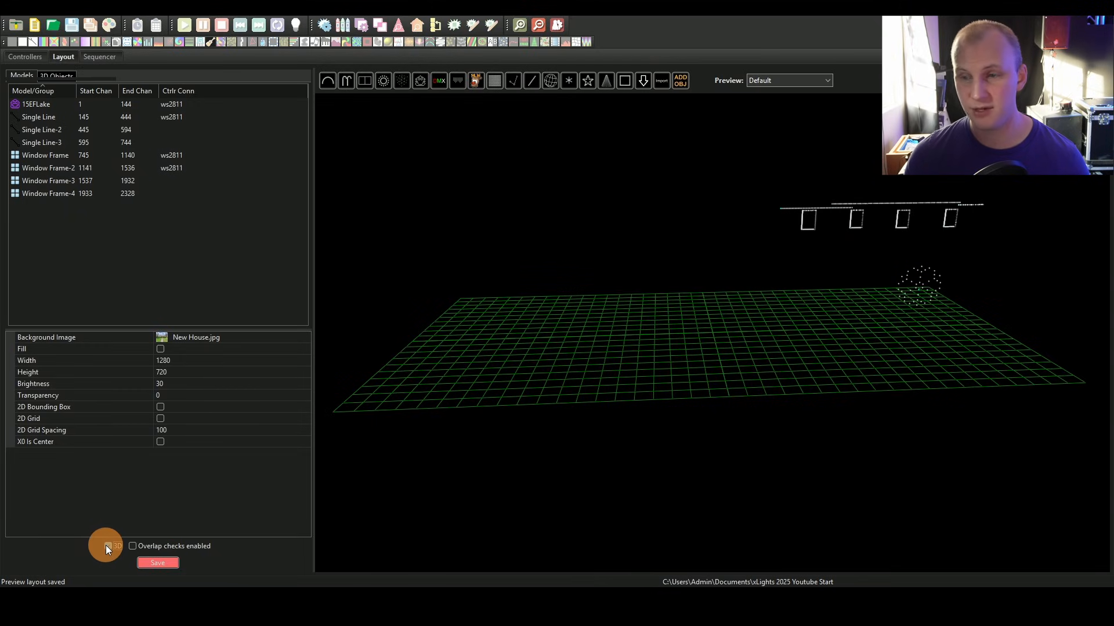
click(108, 546)
click(157, 563)
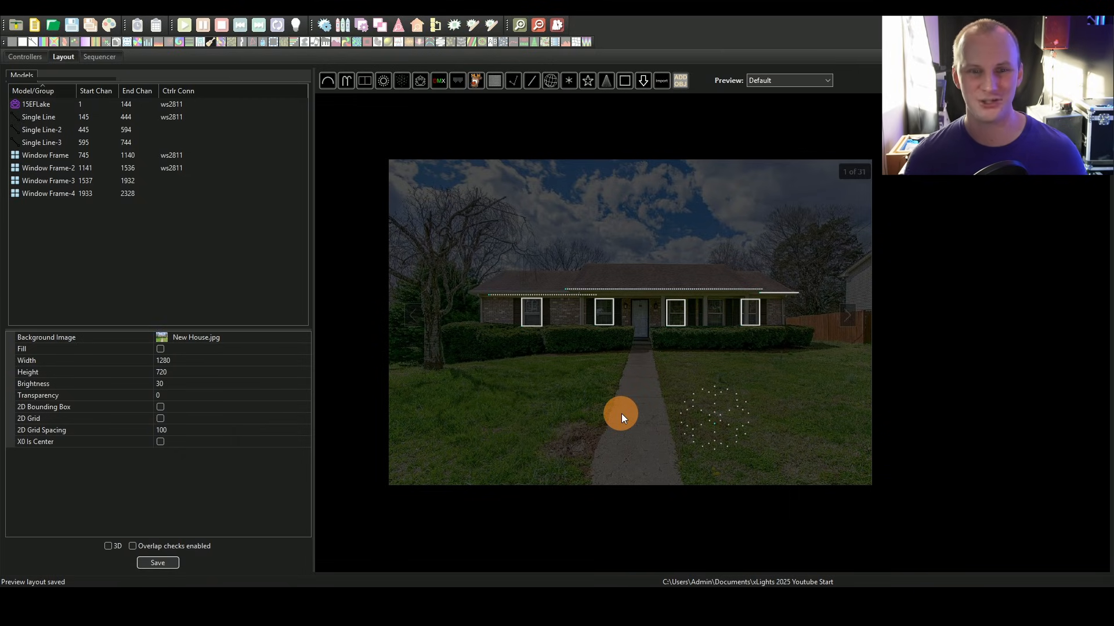
Step: Start a new musical sequence from the Sequencer
scroll(733, 312, down, 1)
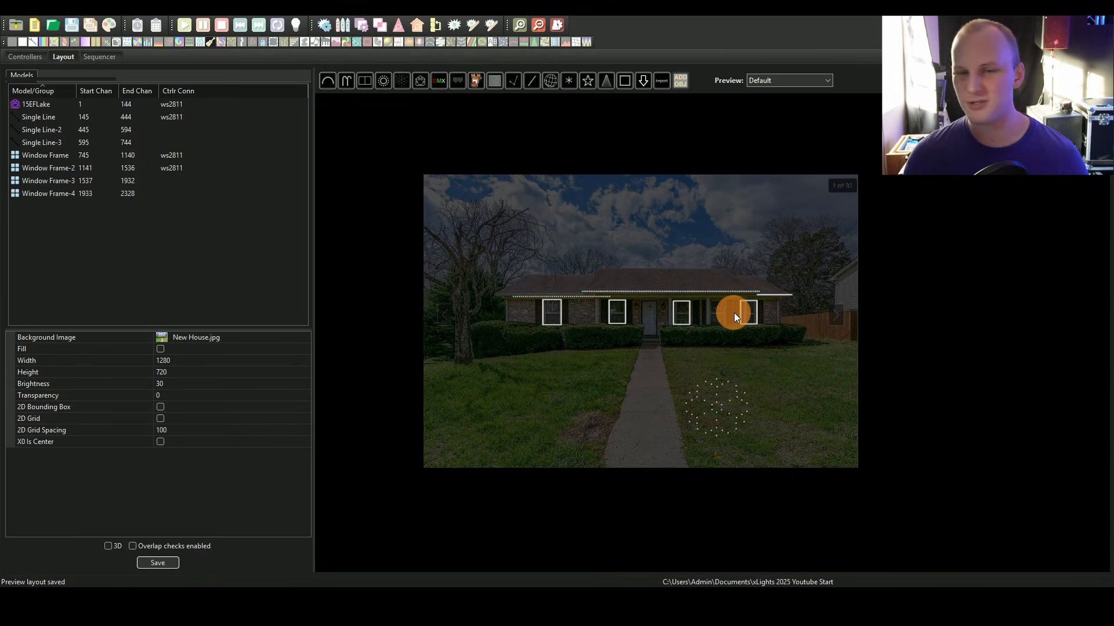
scroll(733, 312, up, 2)
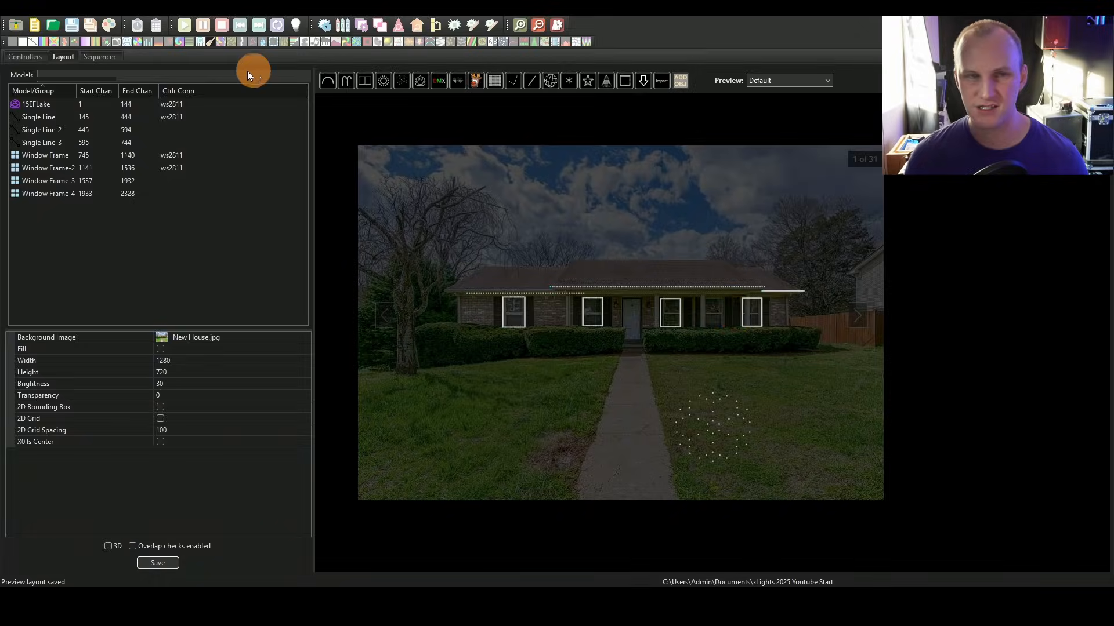
click(98, 57)
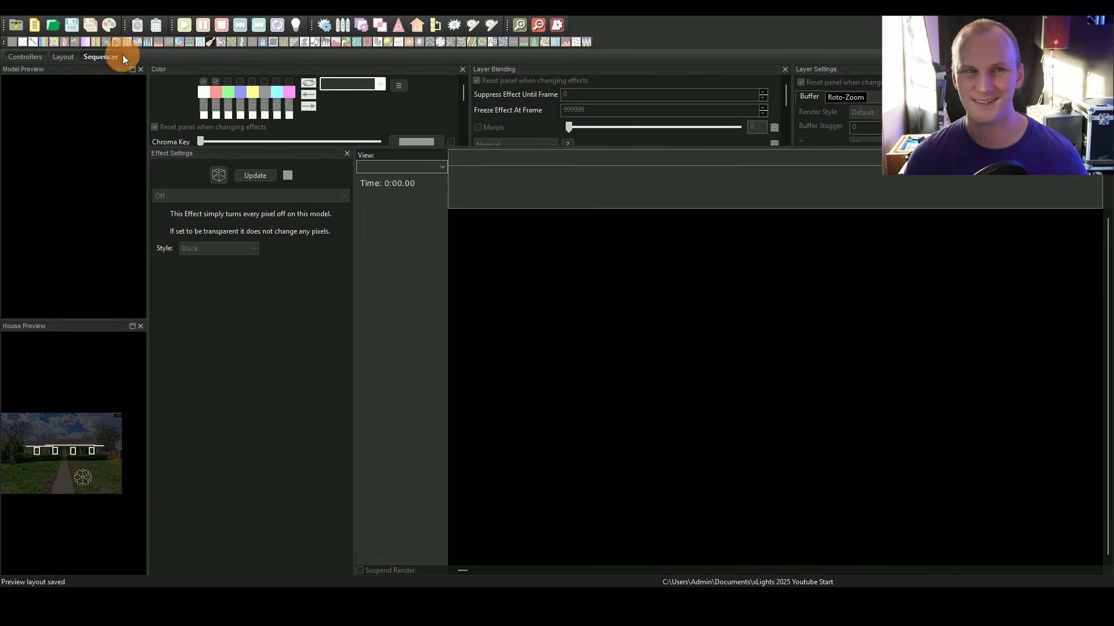
click(34, 23)
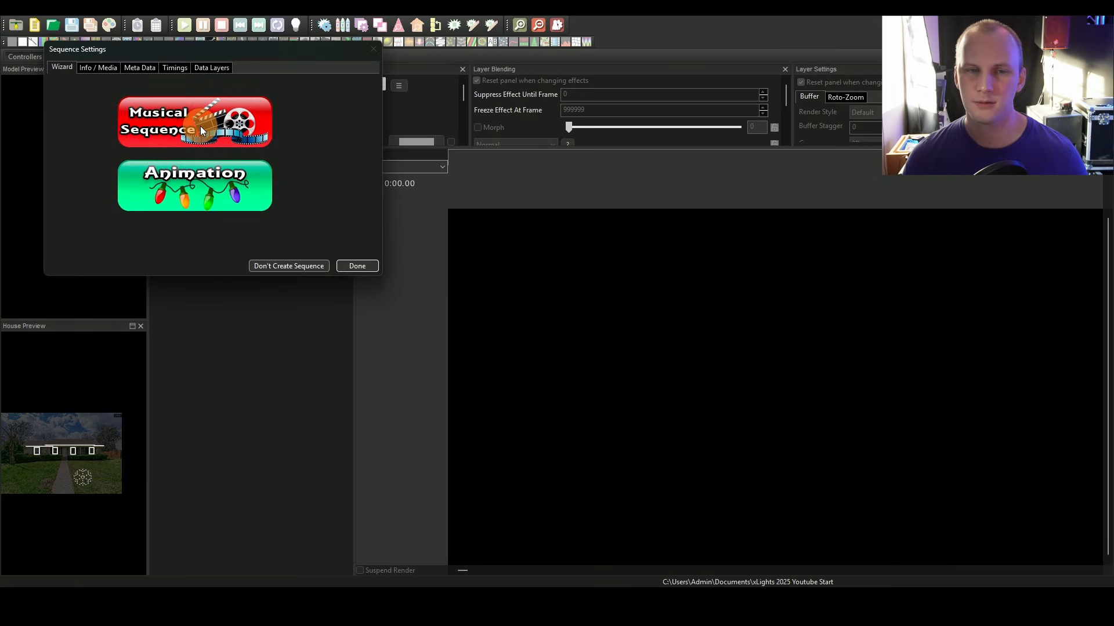
click(200, 127)
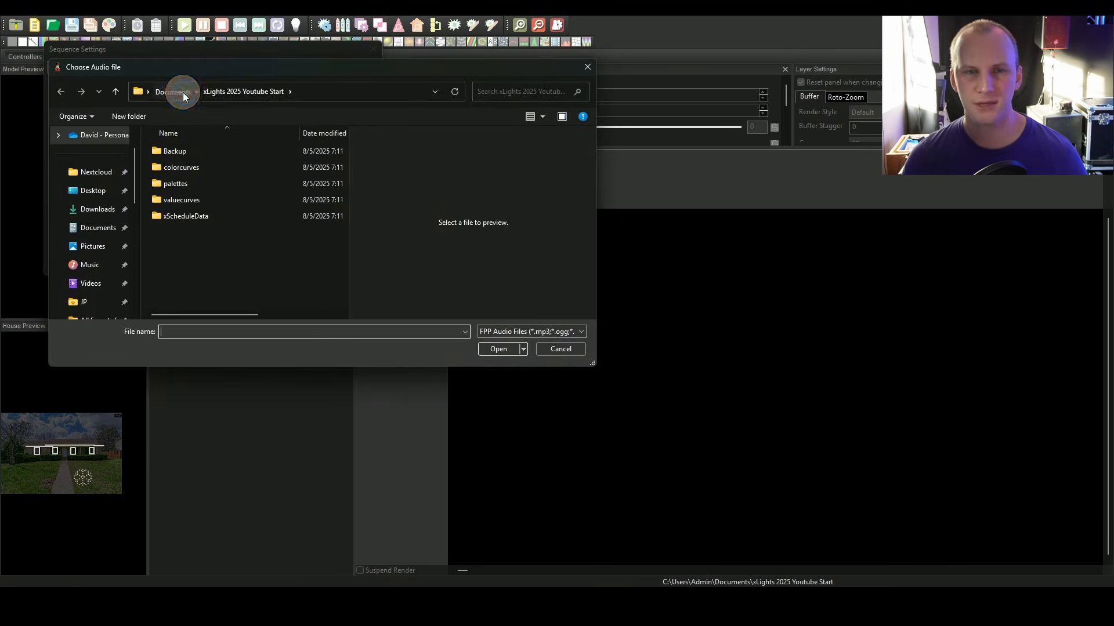
Step: Choose 14 - Ghostbusters.mp3 from the xLights_Whitaker Show Sequences and Music folder as the sequence audio
click(183, 92)
scroll(182, 267, up, 2)
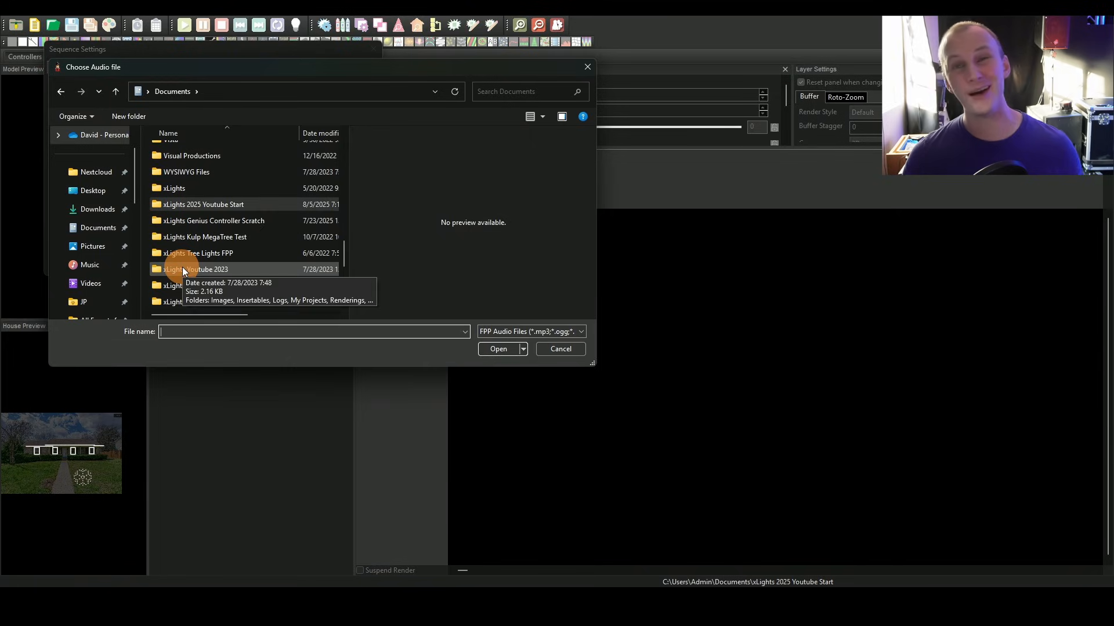
scroll(189, 258, down, 2)
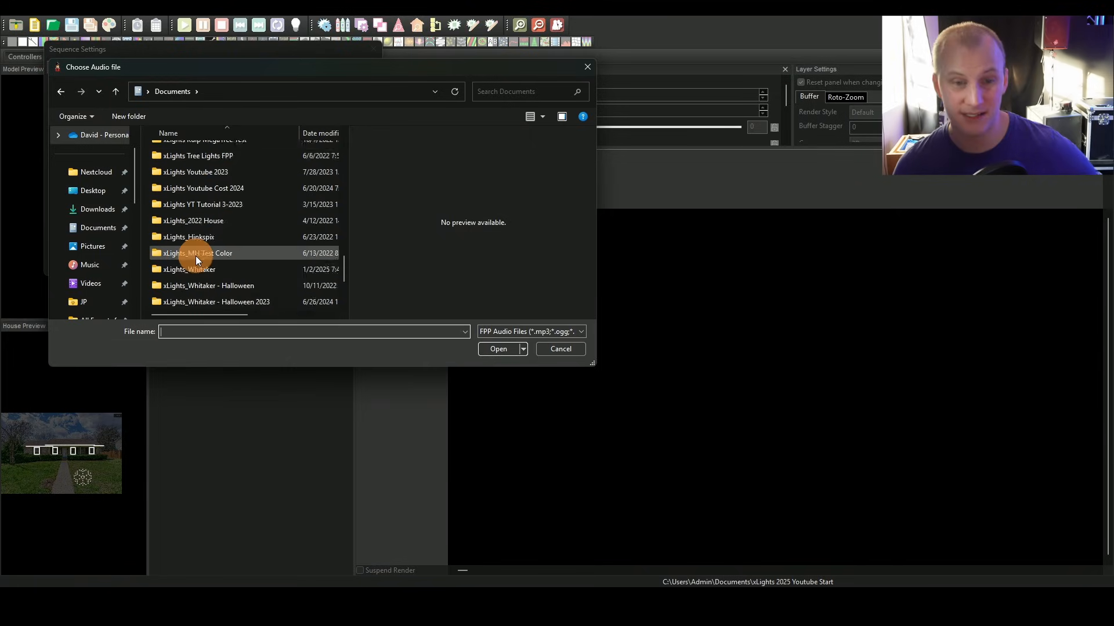
scroll(196, 256, down, 2)
double_click(192, 172)
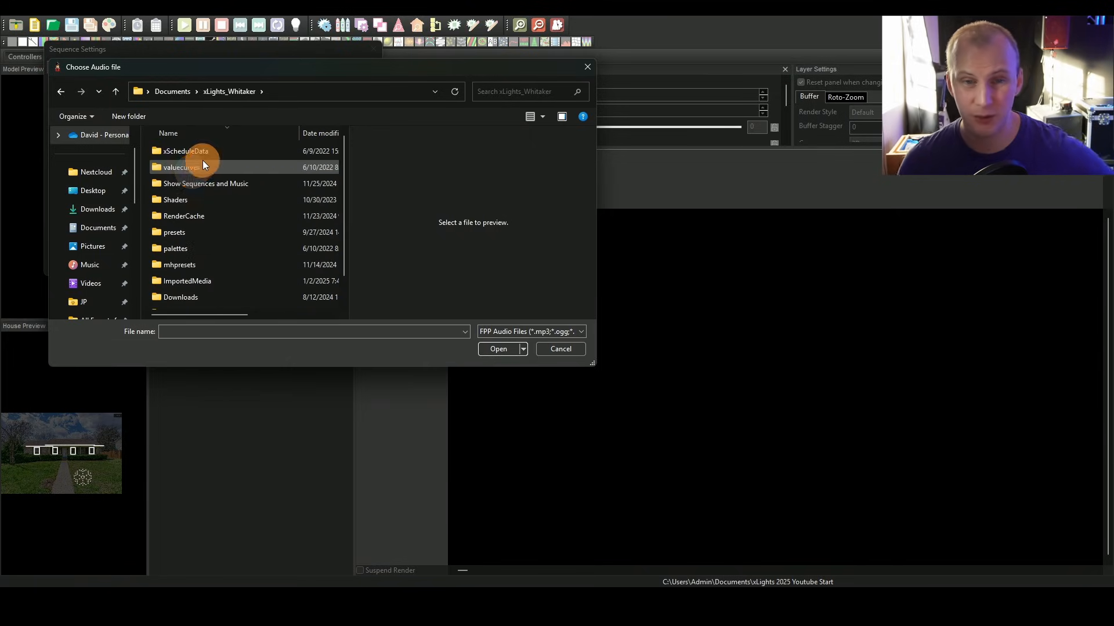
click(211, 183)
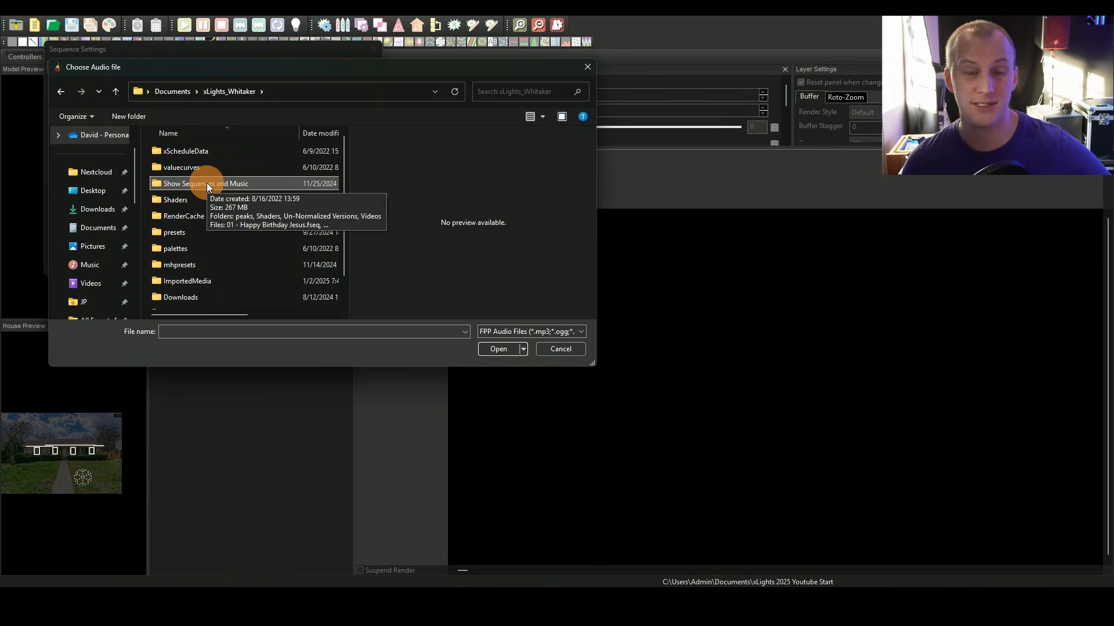
double_click(206, 183)
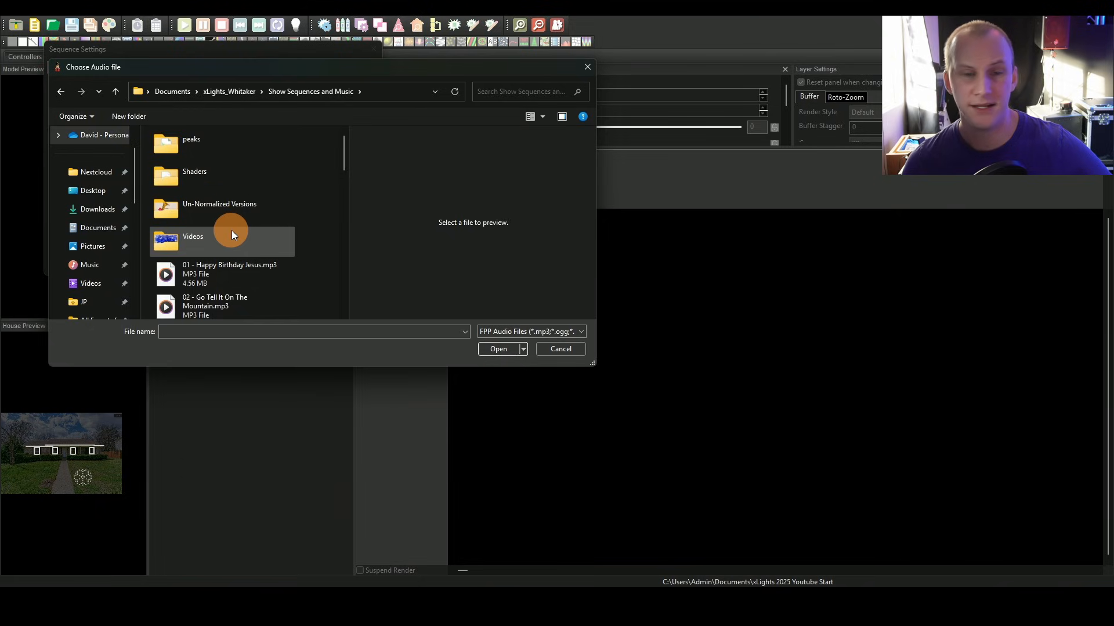
scroll(231, 231, down, 5)
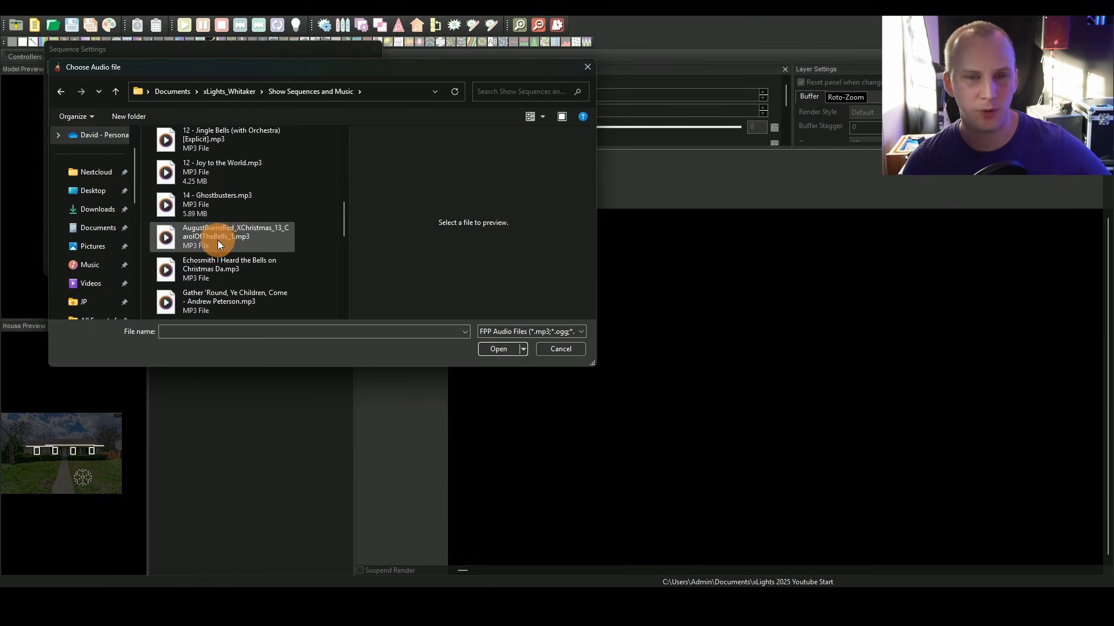
double_click(196, 196)
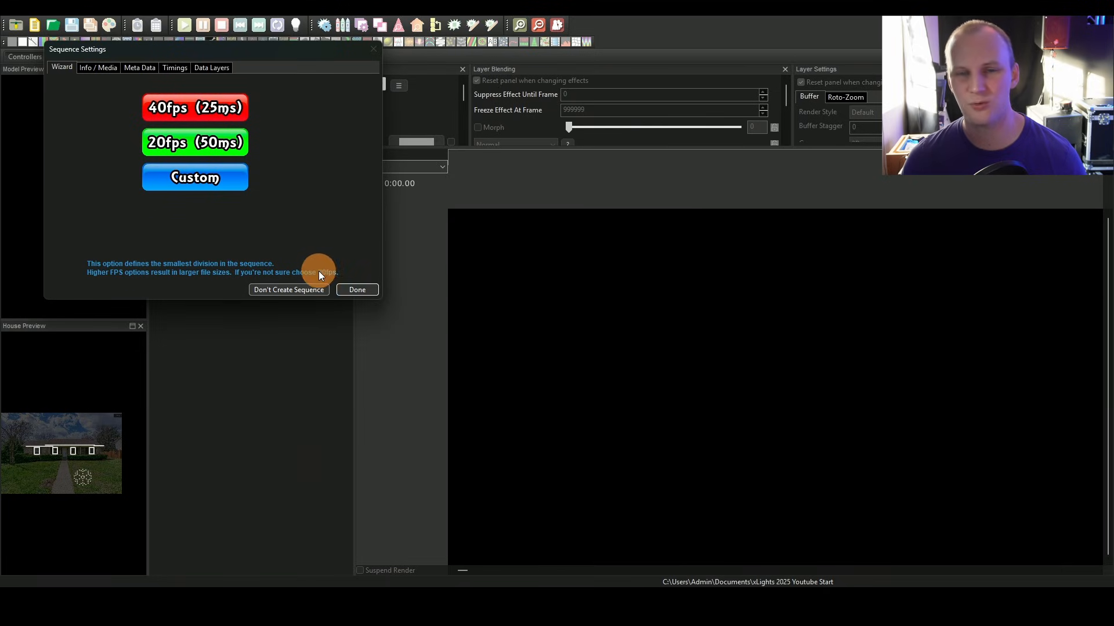
Step: Set the sequence timing to 20fps and Quick Start with the All Models view
click(214, 112)
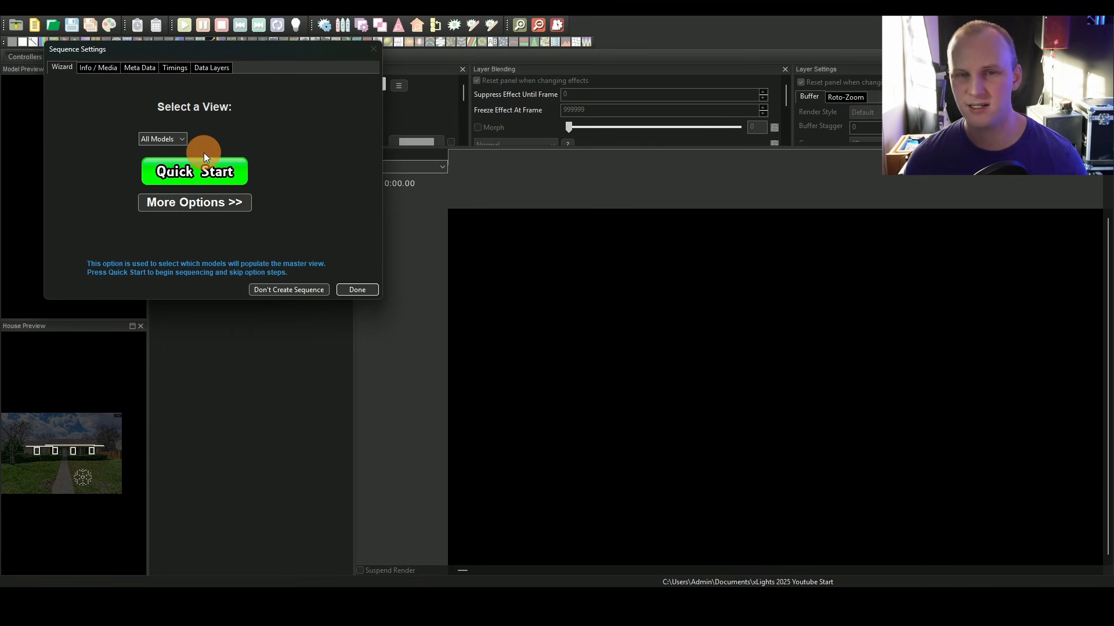
click(211, 175)
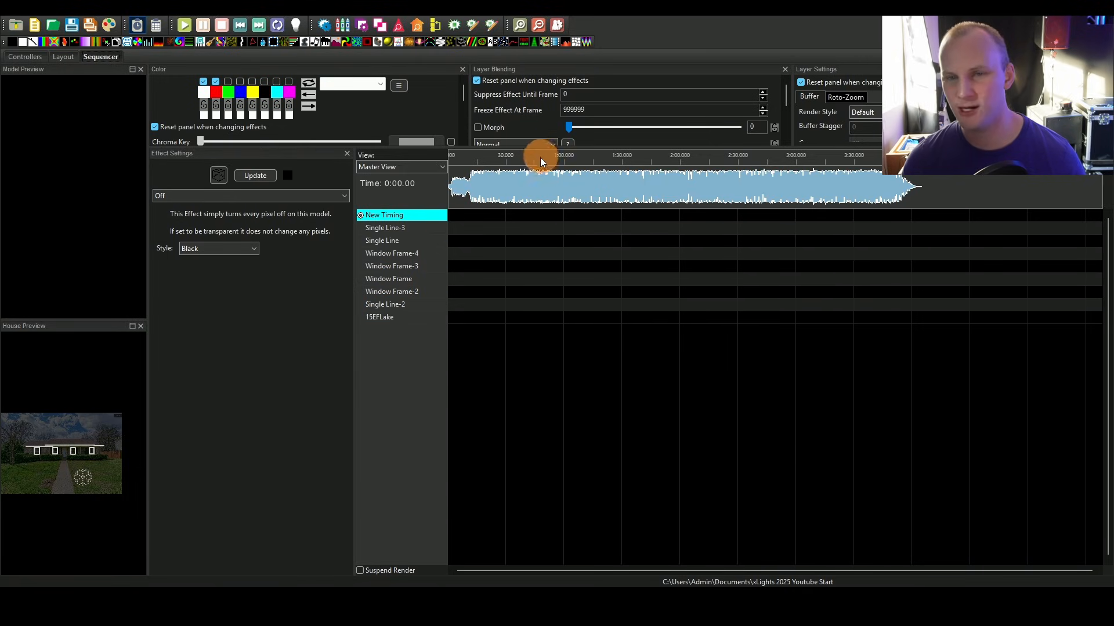
Step: Add a new timing track using Bar and Beat Tracker: Bars with the default plugin settings
right_click(421, 218)
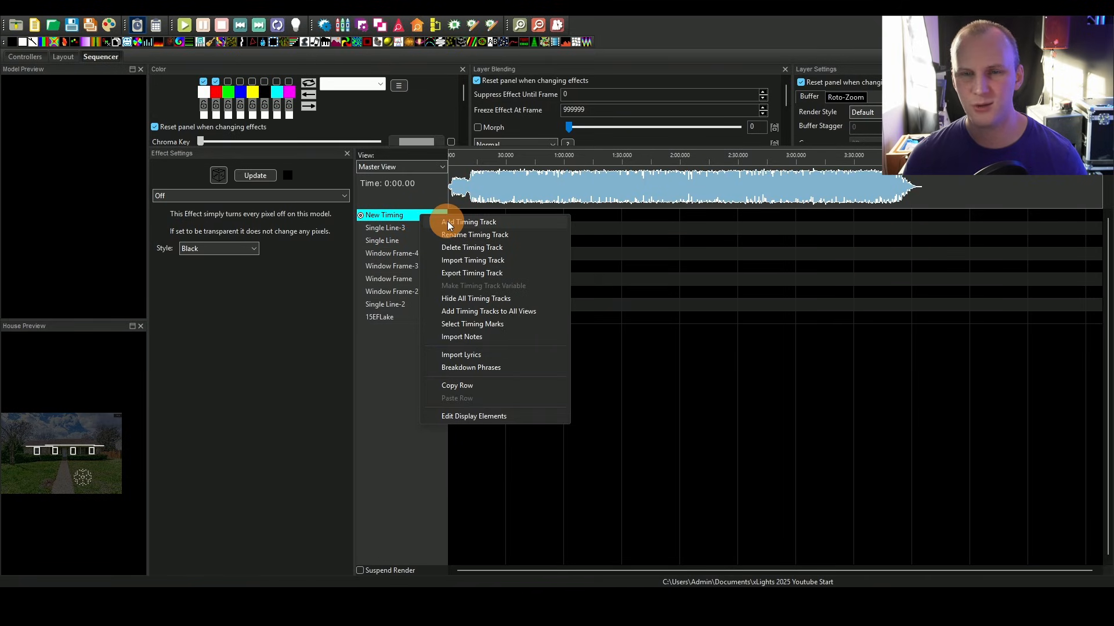
click(447, 222)
click(430, 225)
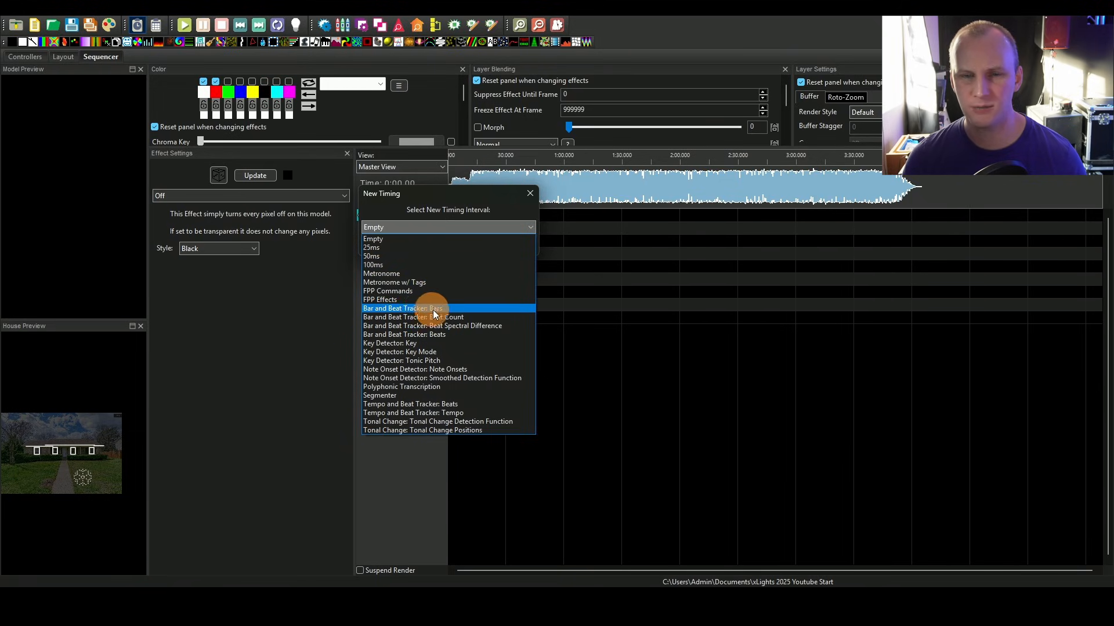
click(377, 309)
click(409, 242)
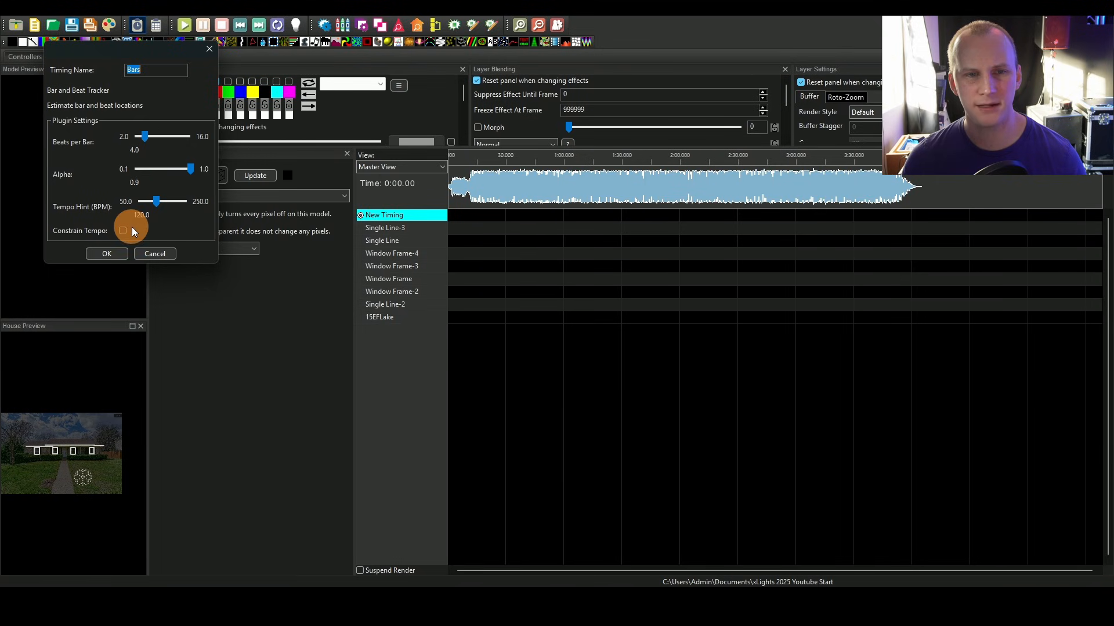
click(120, 252)
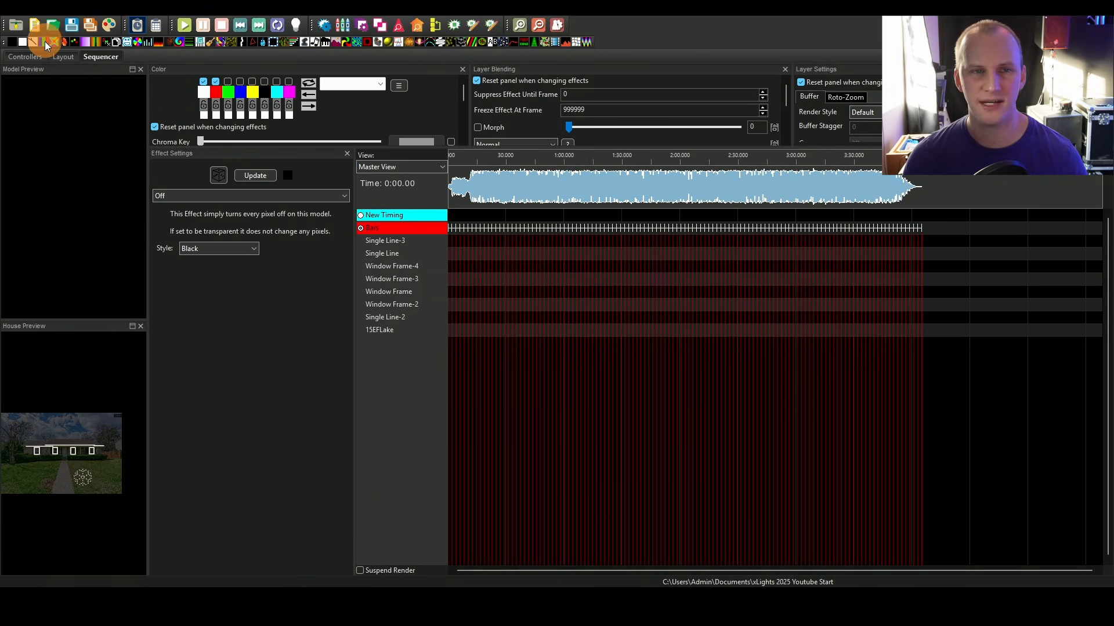
Step: Place a Bars effect on Single Line-3 near the start of the timeline
drag(44, 42, 560, 244)
click(506, 248)
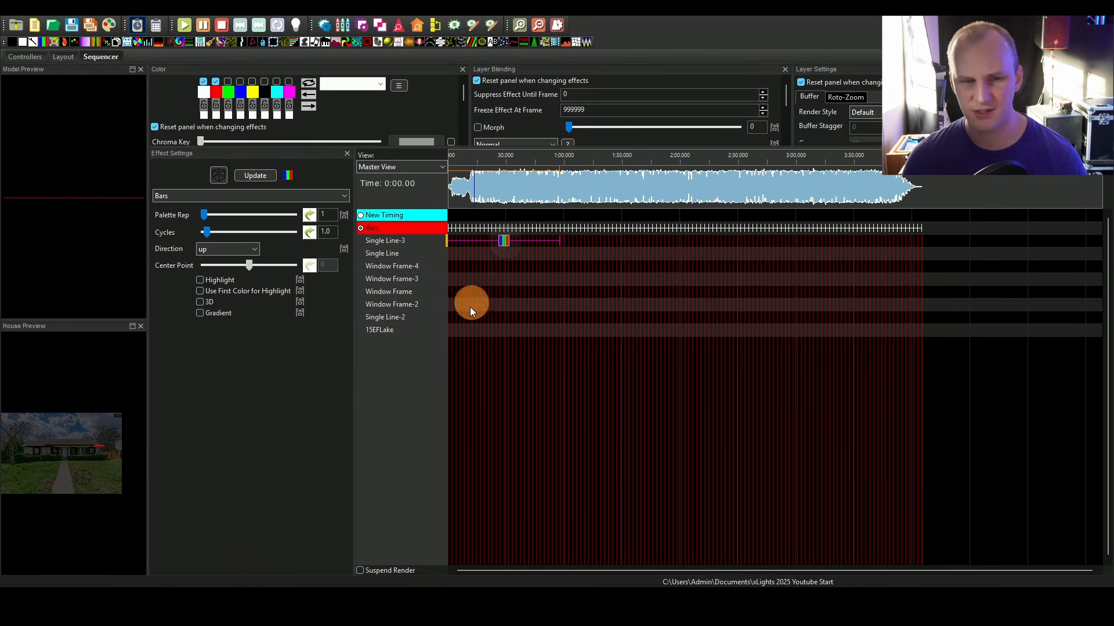
click(85, 458)
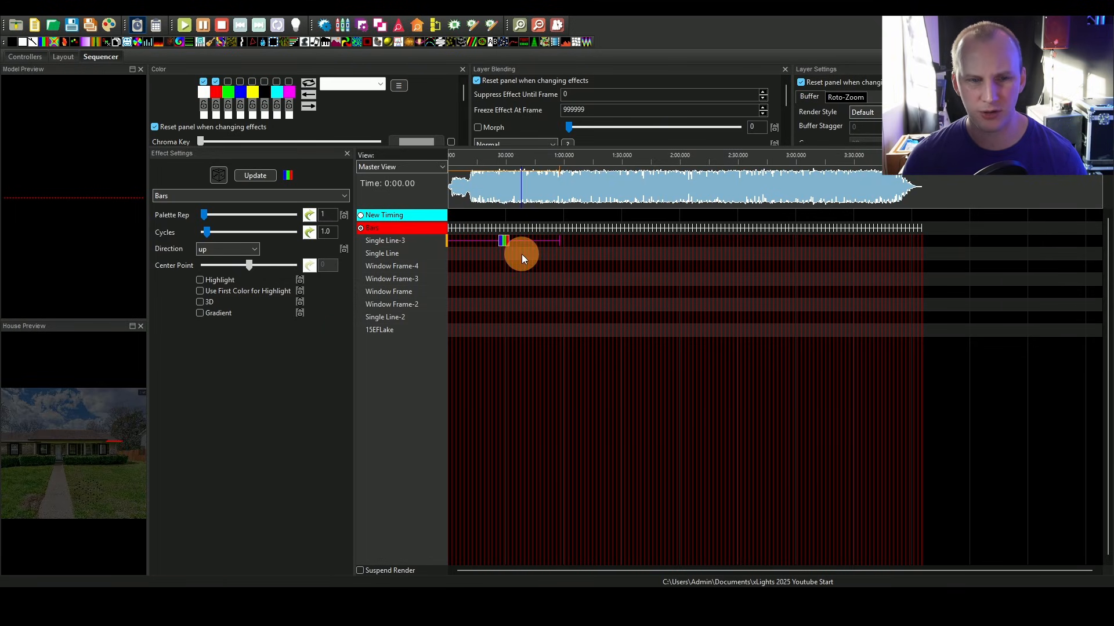
Step: Set the Bars effect's direction to Right, Palette Rep to 2 and Cycles to 21
click(206, 248)
click(208, 301)
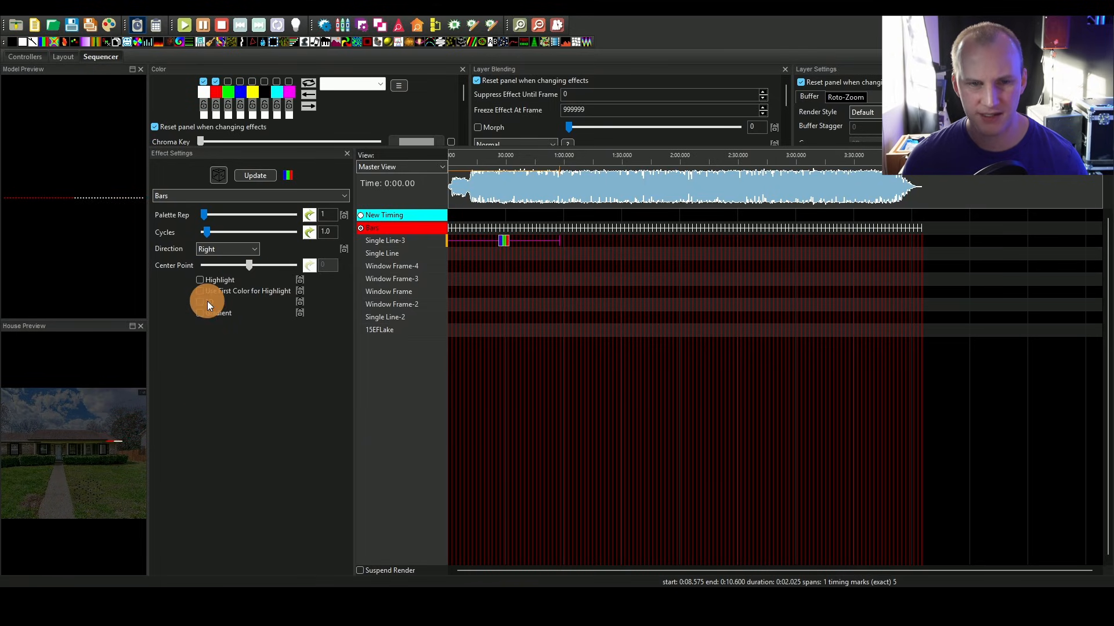
click(510, 241)
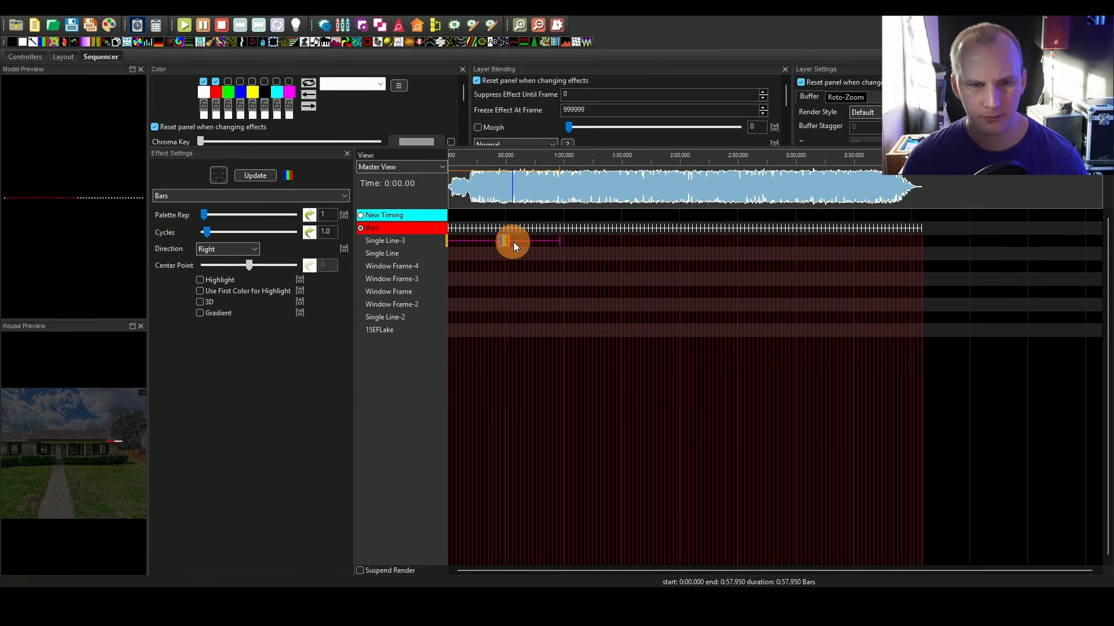
drag(204, 214, 265, 231)
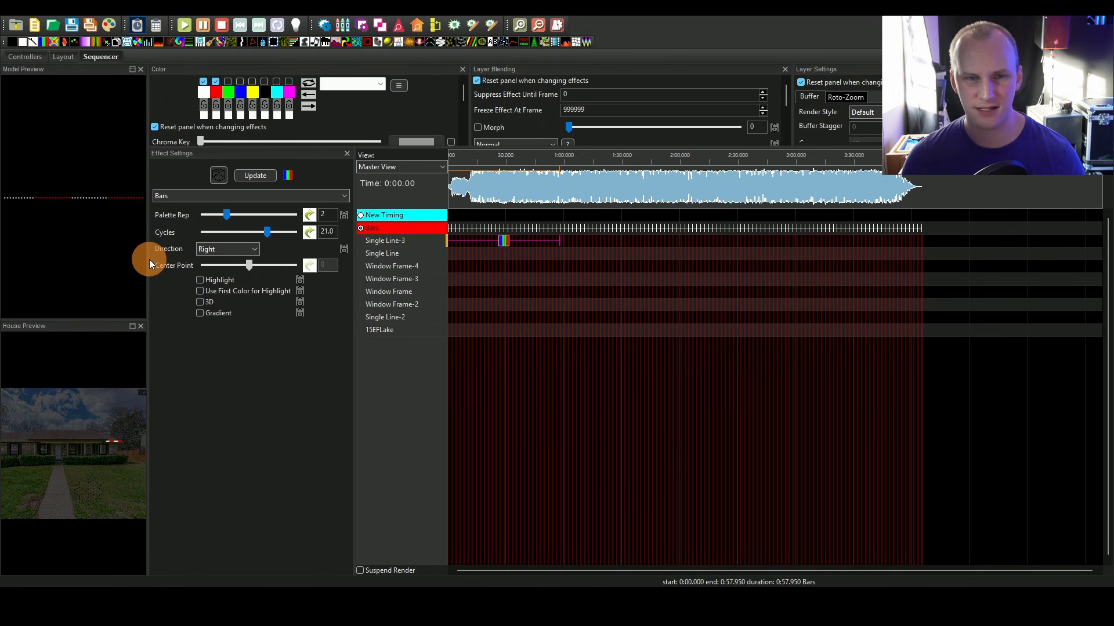
drag(148, 259, 227, 265)
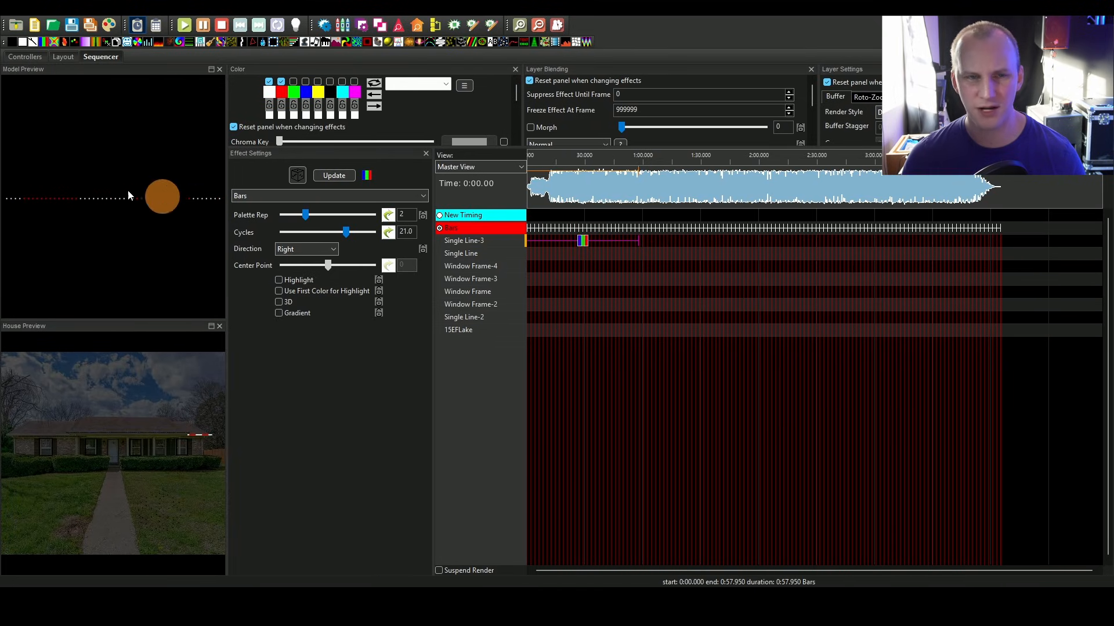
click(451, 231)
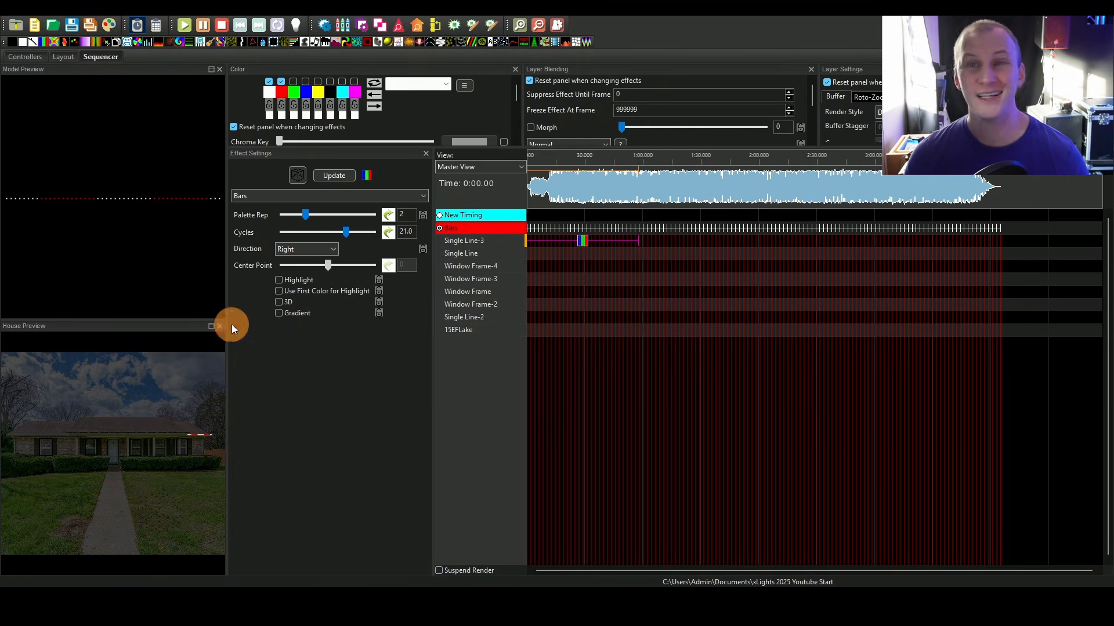
click(558, 329)
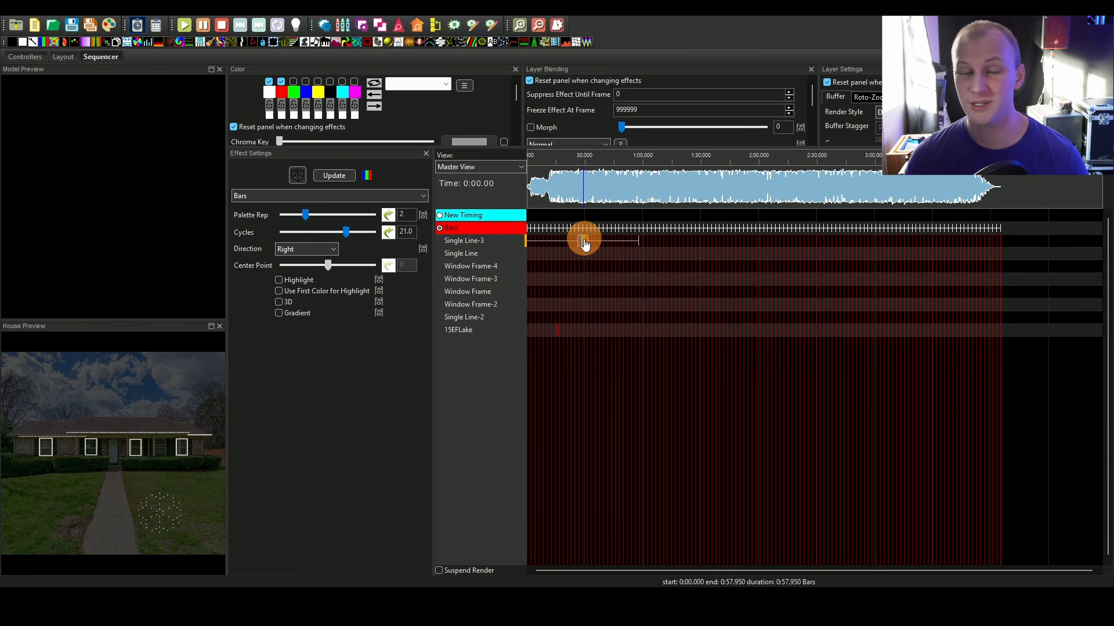
Step: Create a model group named ALL from all models in the layout and save the layout
click(60, 56)
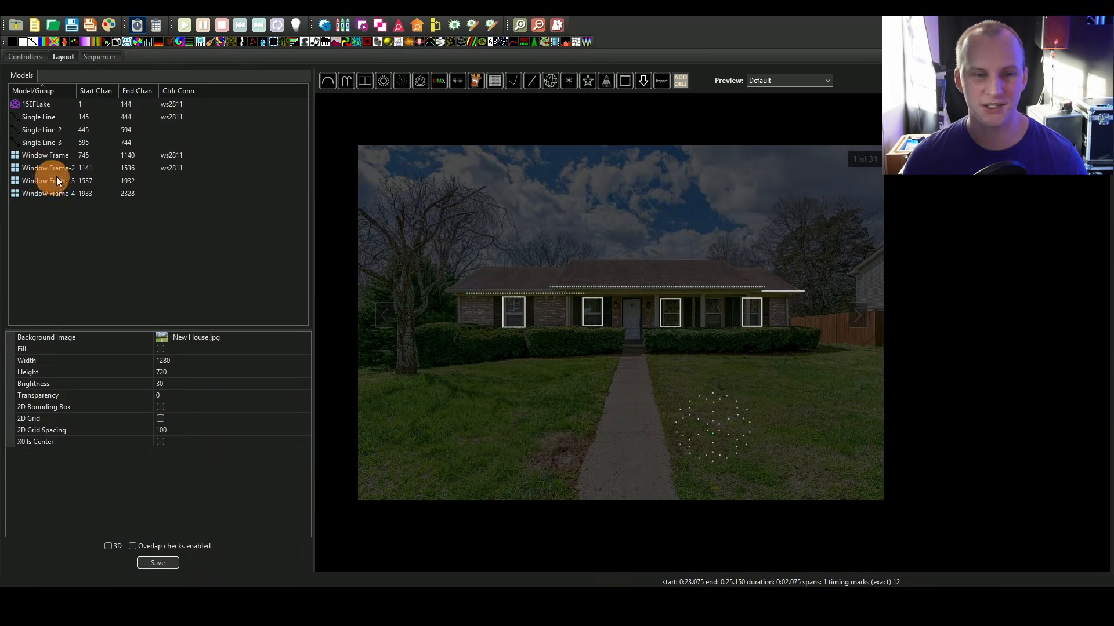
right_click(90, 239)
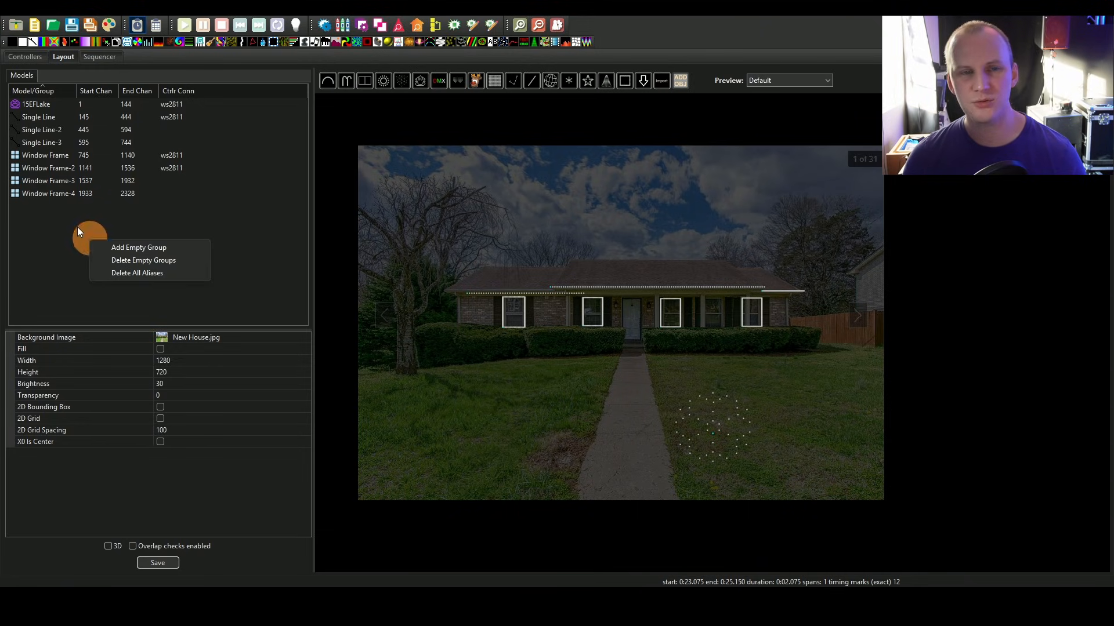
click(80, 227)
click(50, 114)
click(50, 106)
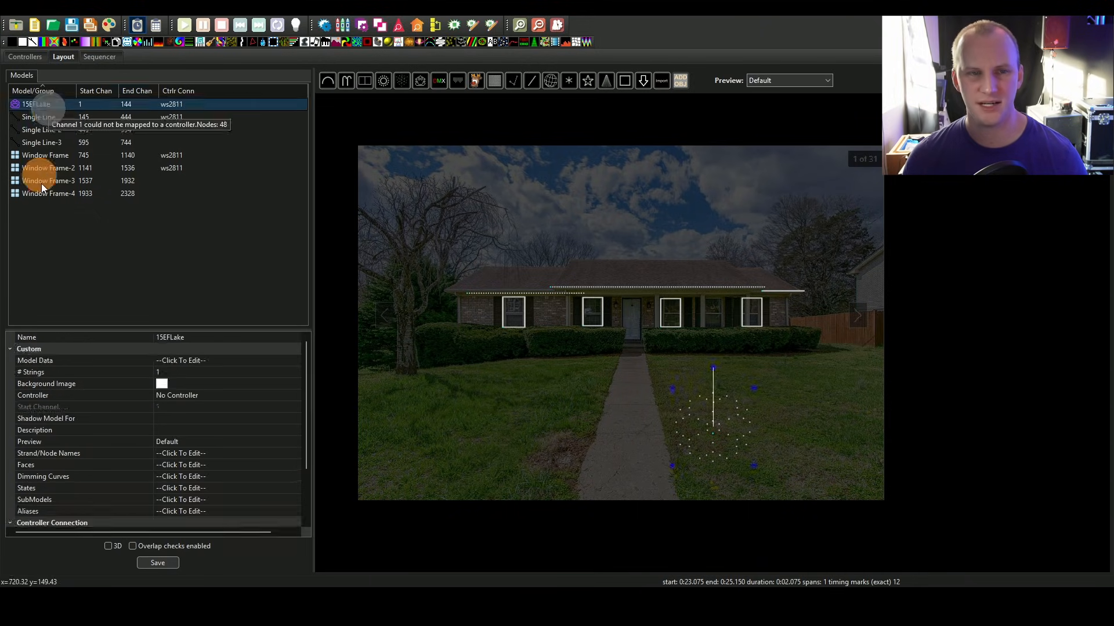
shift+click(37, 190)
right_click(37, 189)
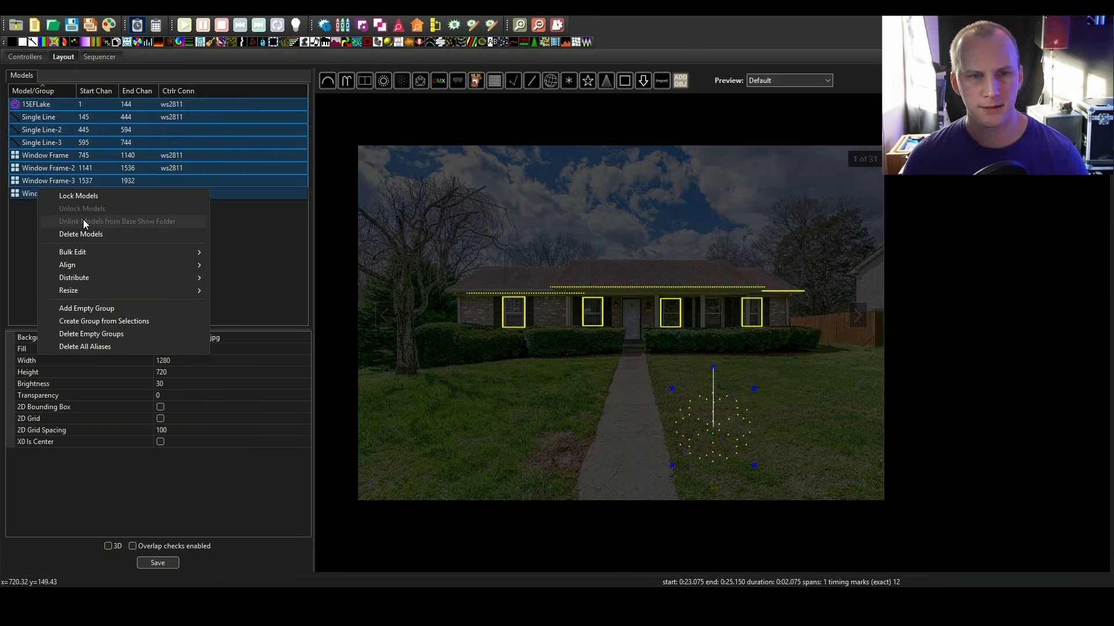
click(75, 322)
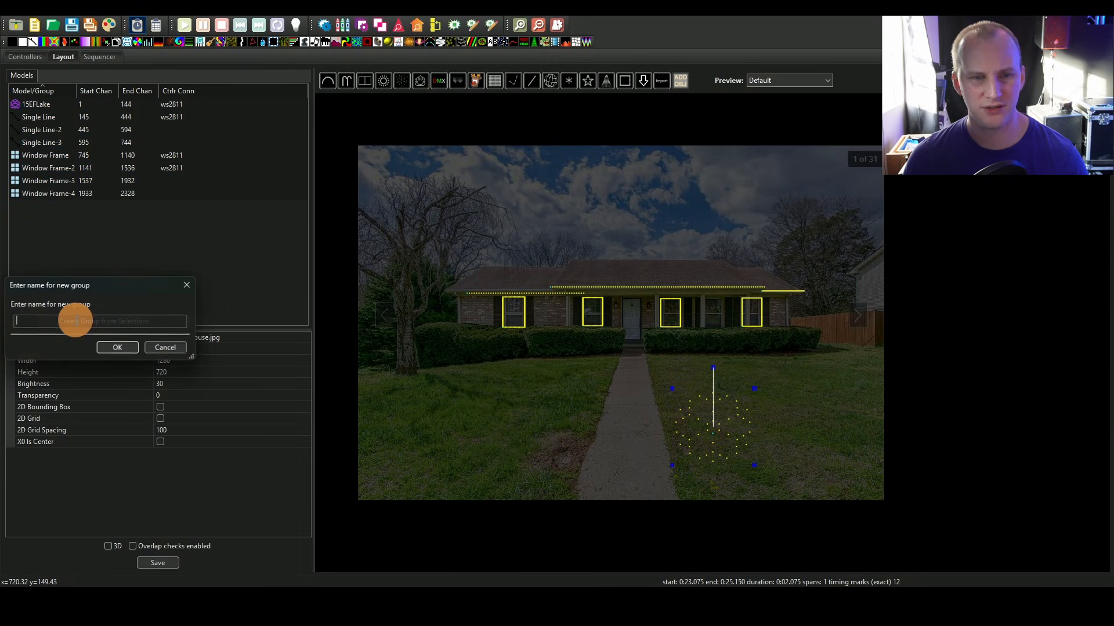
text(AL)
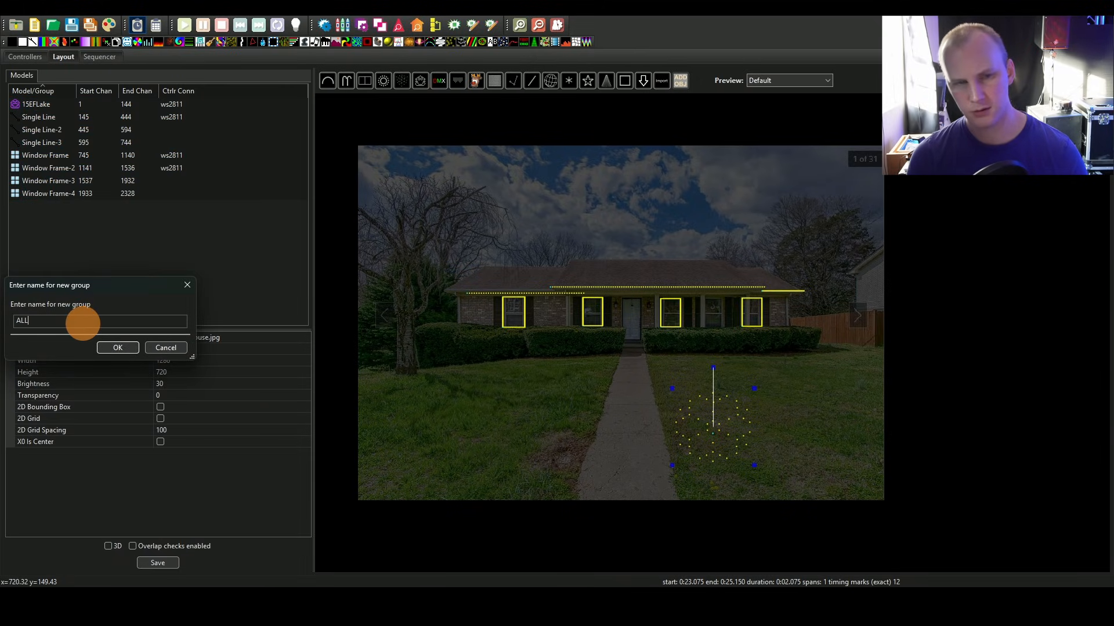
text(L)
key(Return)
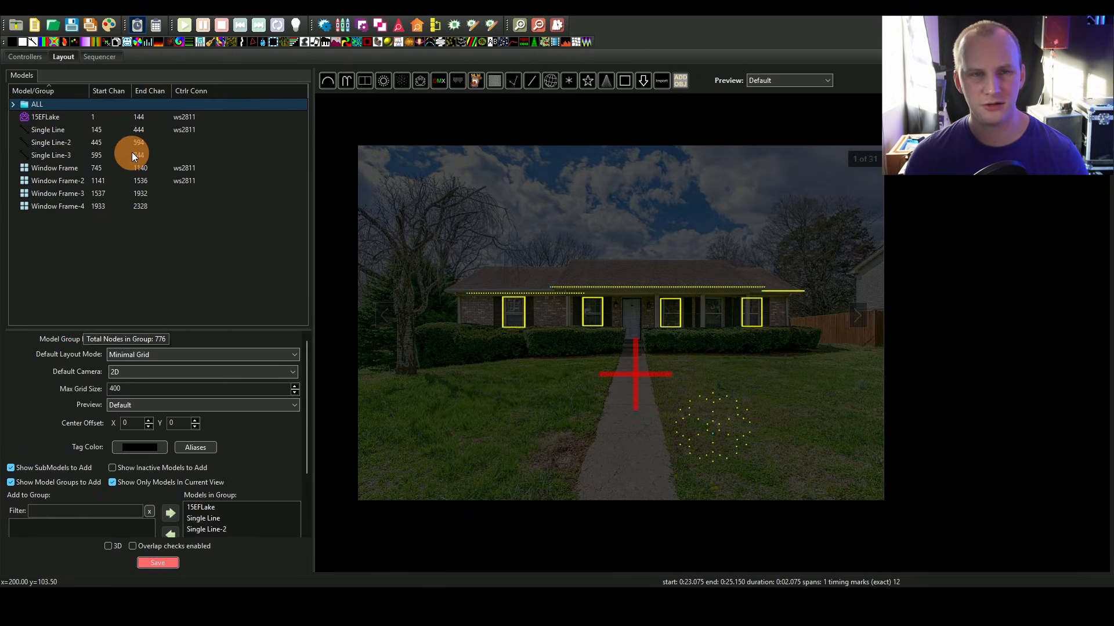
click(124, 304)
click(113, 58)
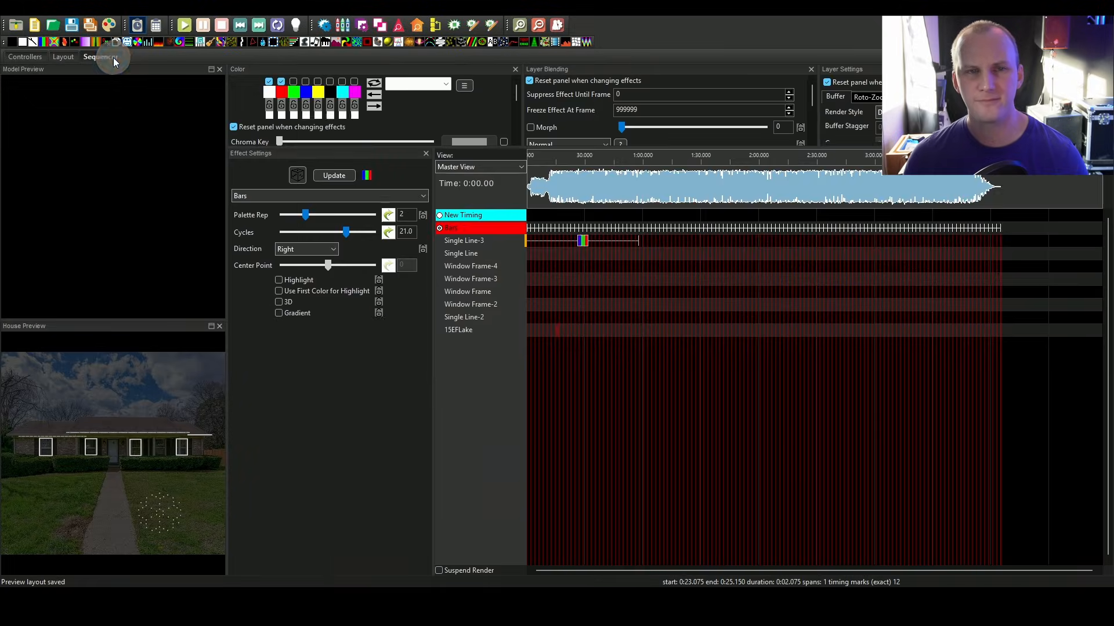
Step: Add the ALL group to the Master View display elements and move it just below the timing tracks
right_click(474, 320)
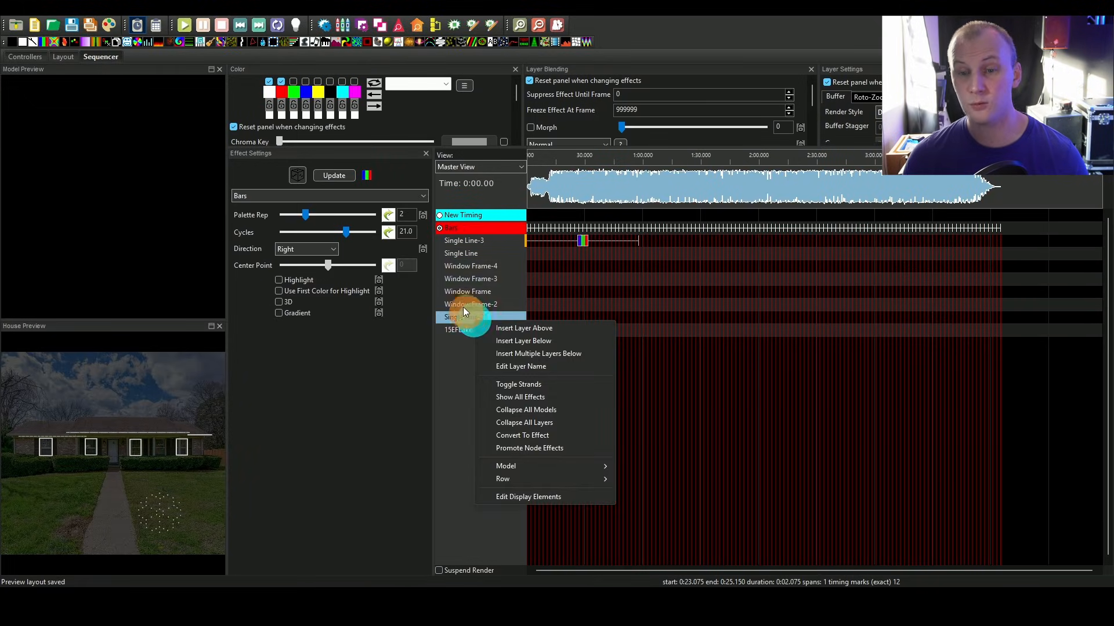
click(463, 355)
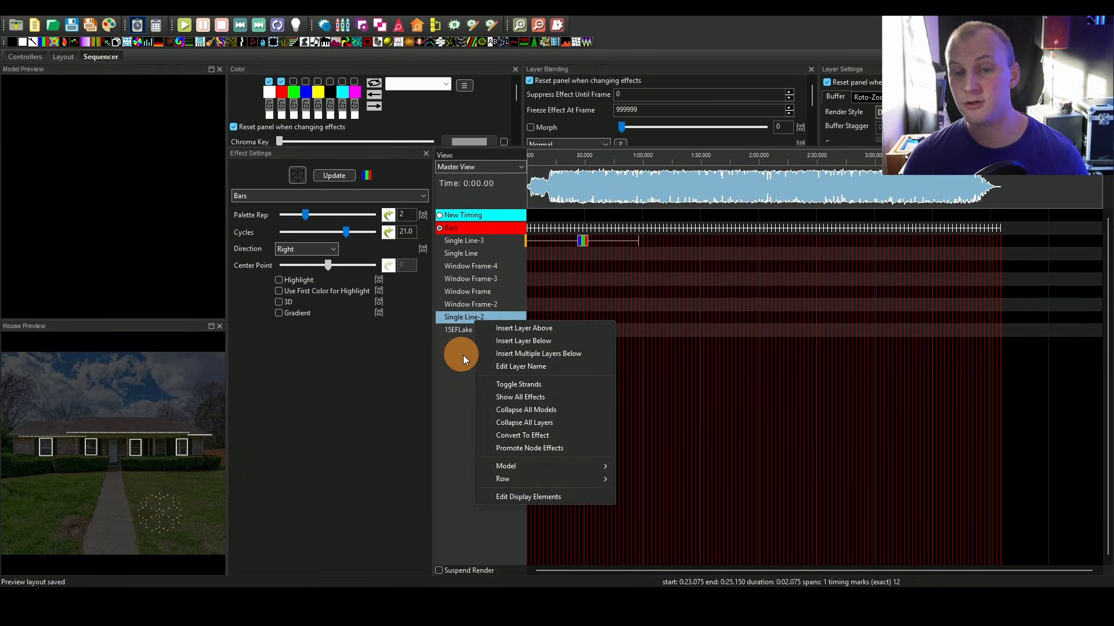
right_click(460, 316)
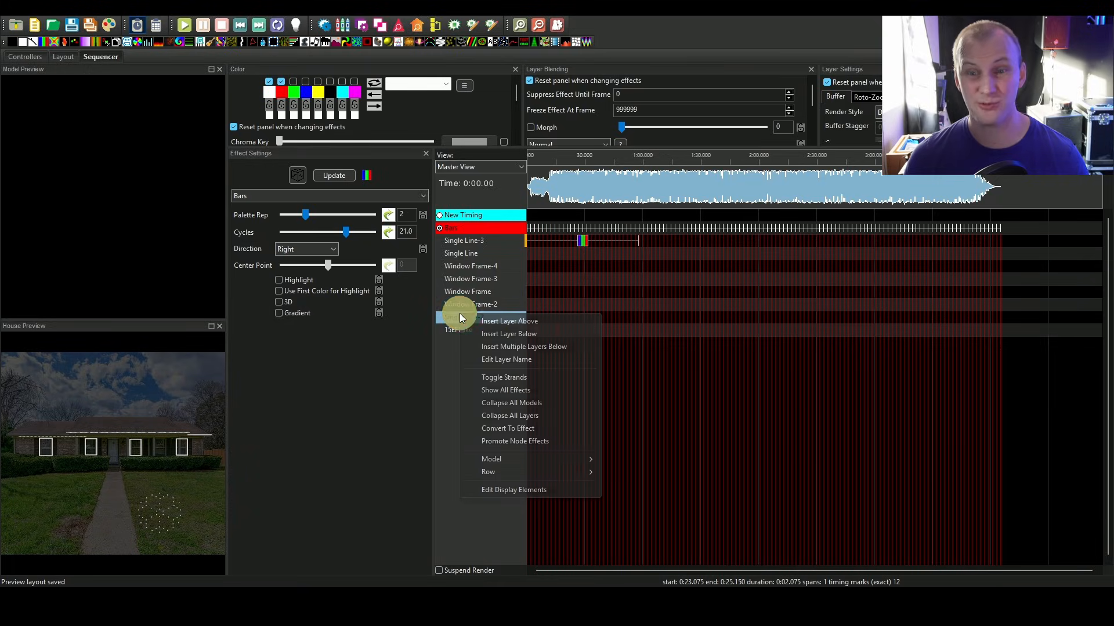
click(539, 491)
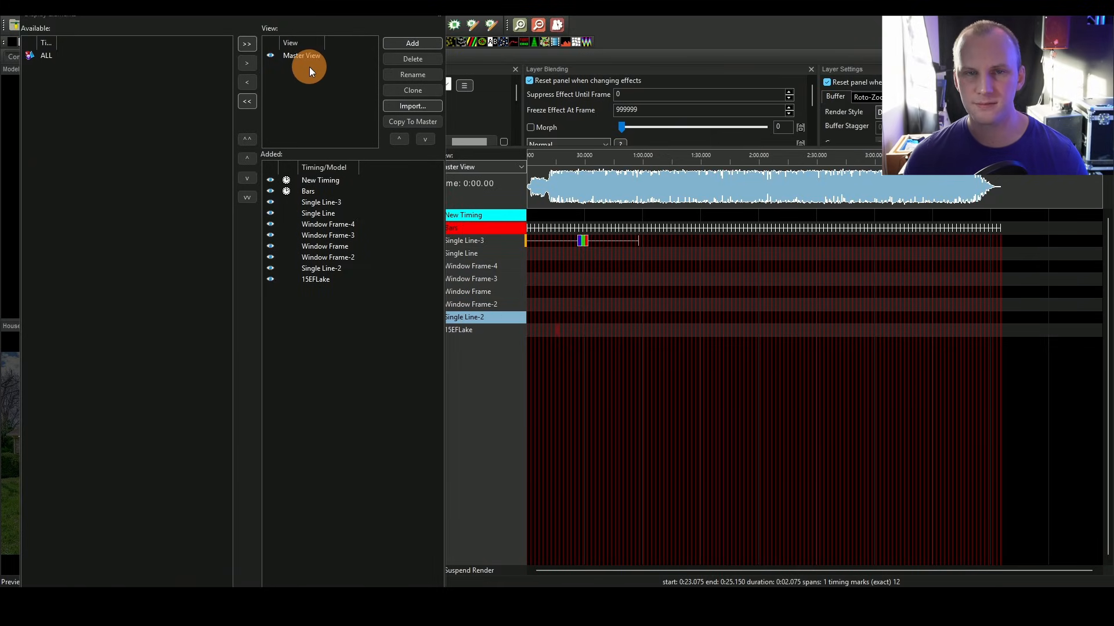
click(50, 58)
drag(58, 43, 167, 44)
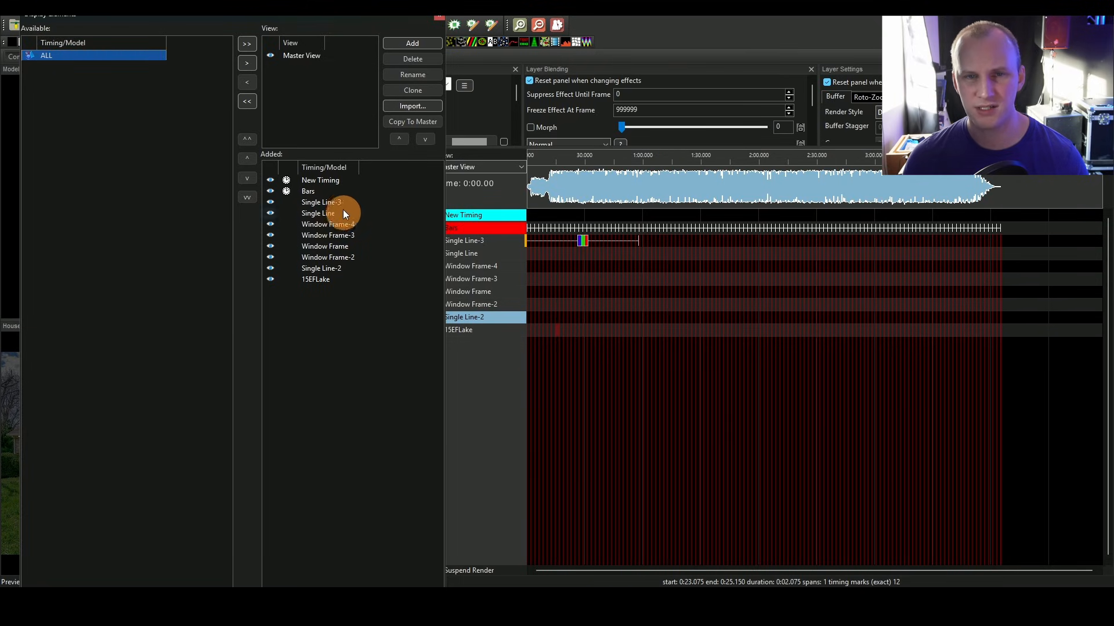
click(254, 47)
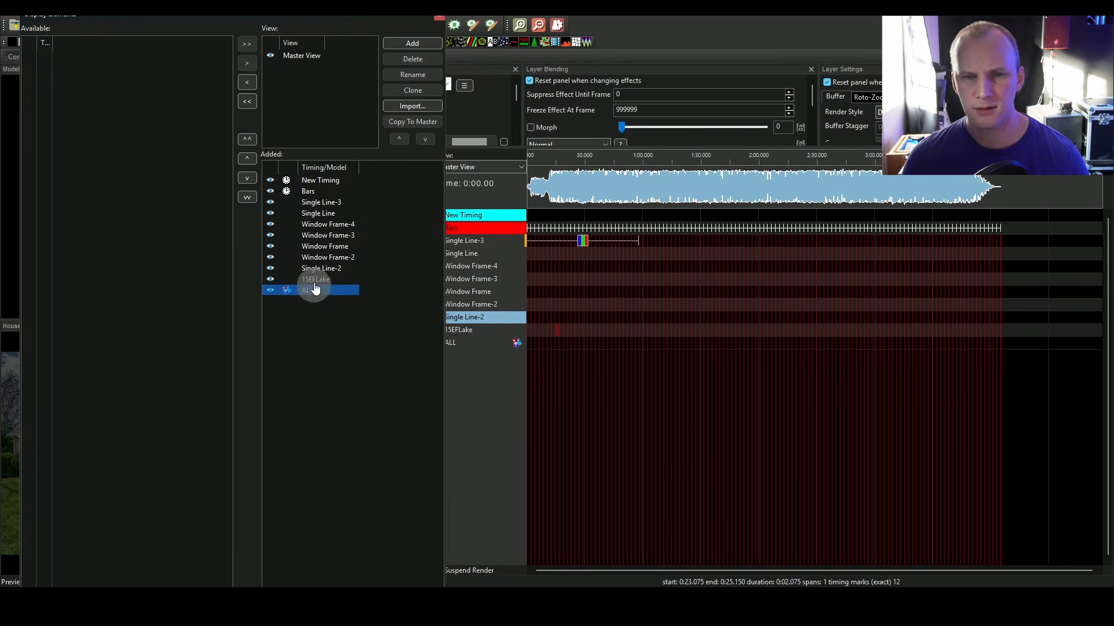
drag(319, 291, 323, 175)
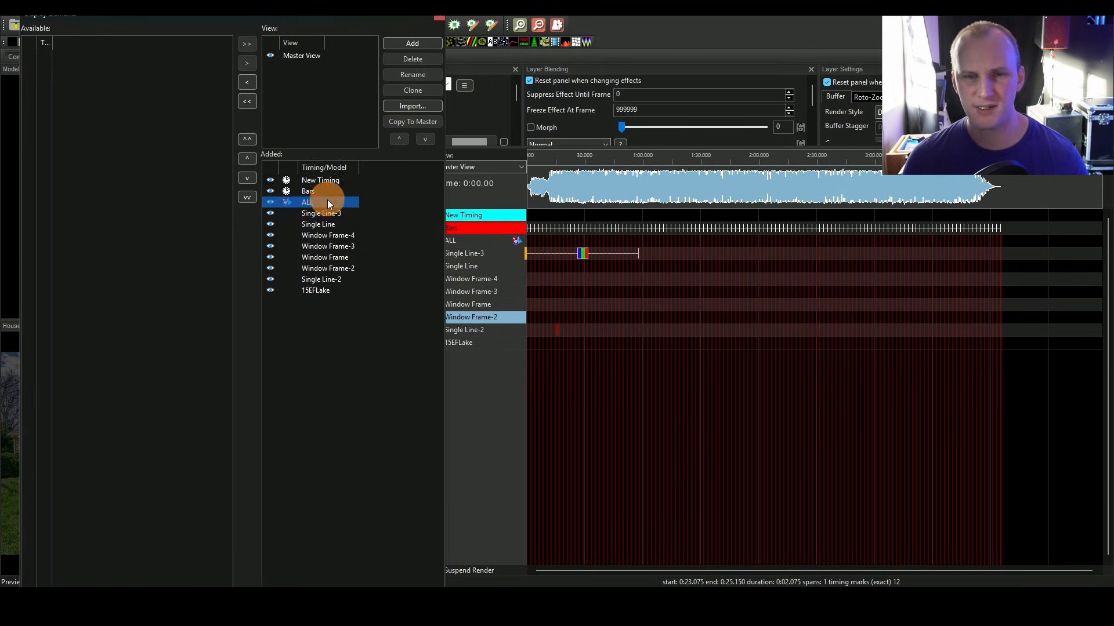
click(440, 17)
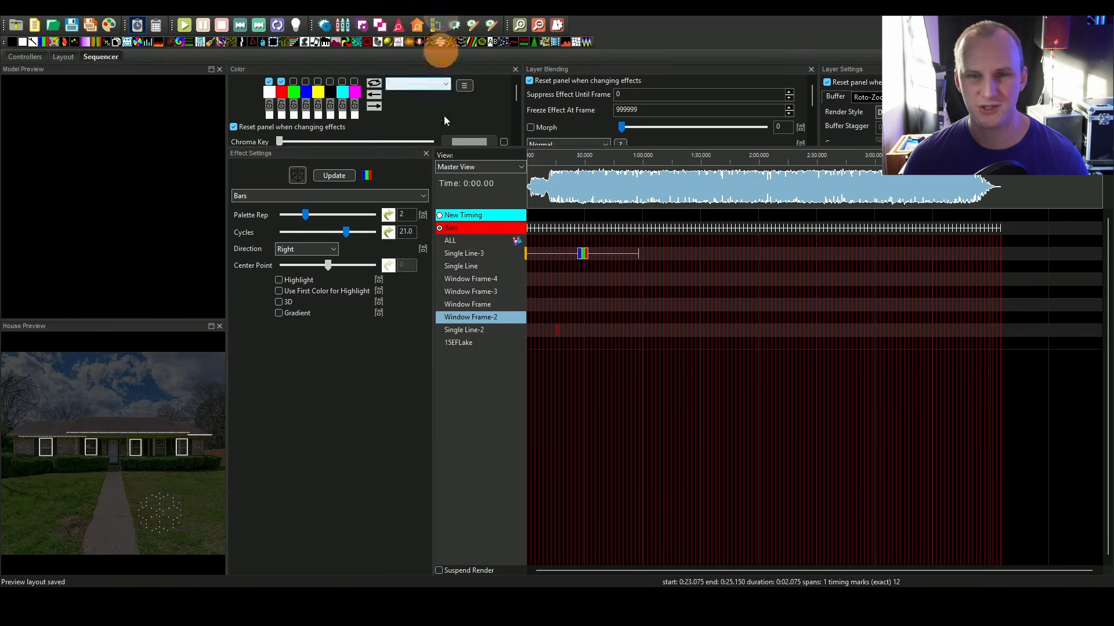
Step: Move the Bars effect from Single Line-3 up onto the ALL group row, then delete it
click(586, 254)
click(586, 254)
key(Up)
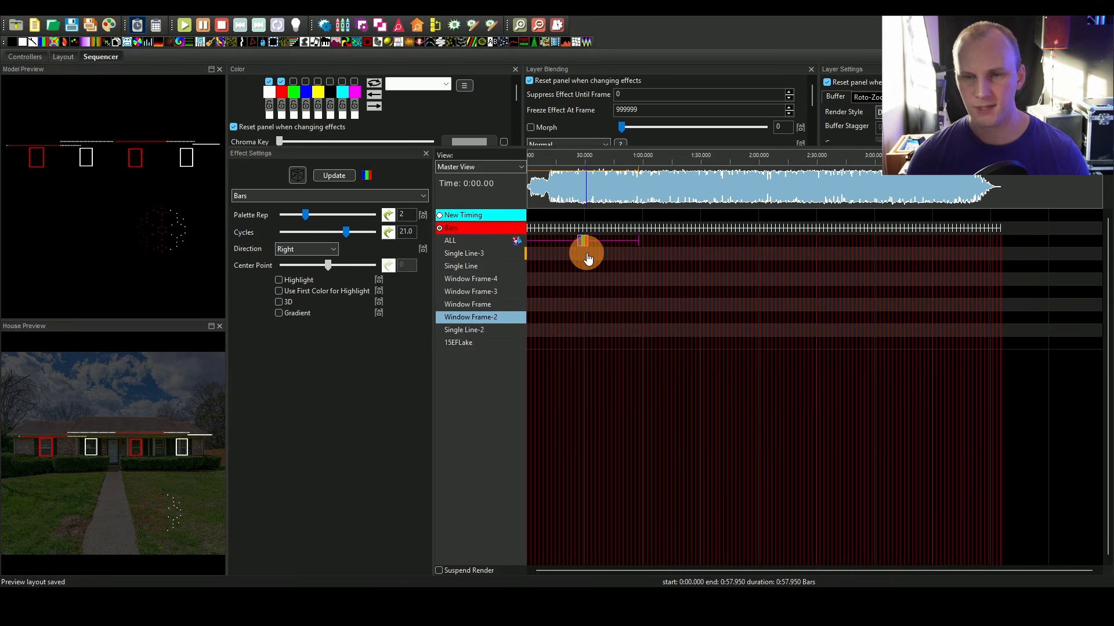
click(584, 244)
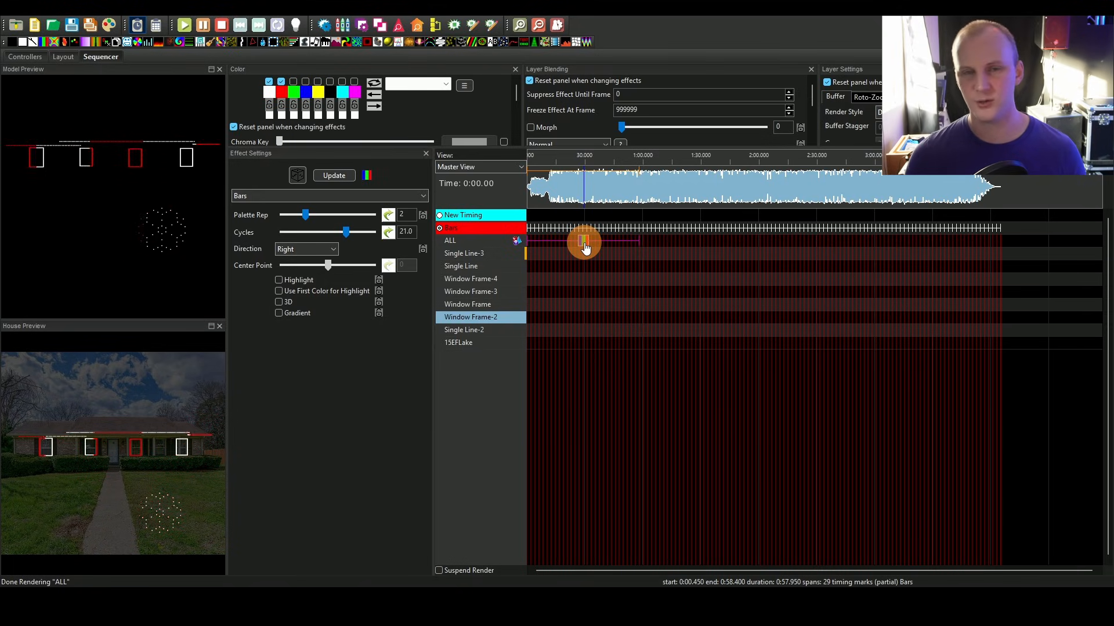
key(Delete)
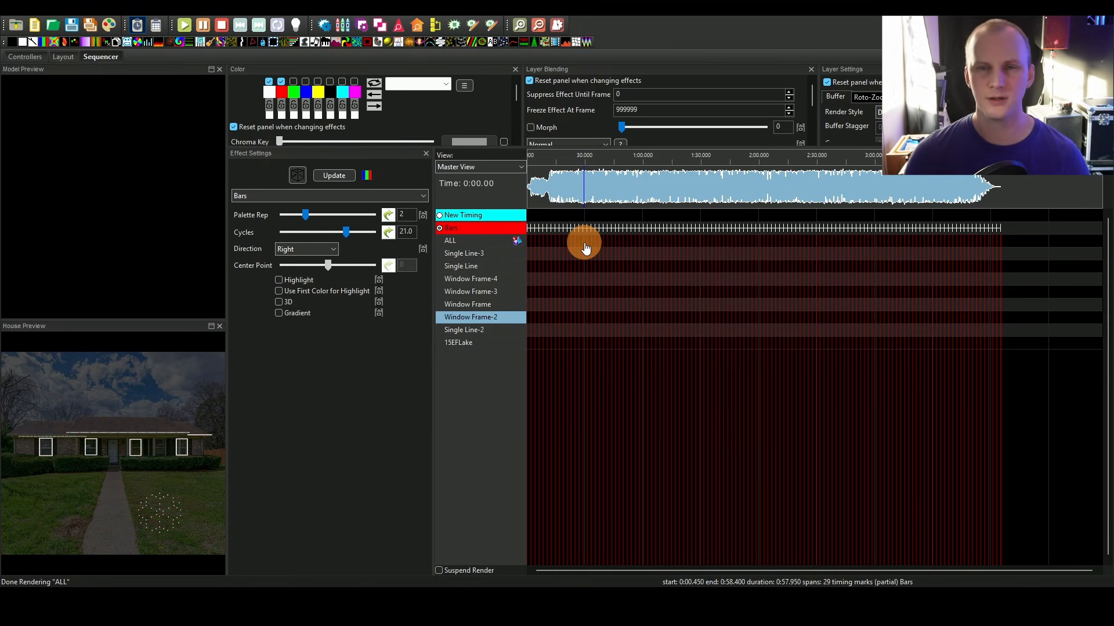
Step: Start importing effects and browse to the xLights Sequences folder in the Learn Stage Lighting Dropbox
click(128, 22)
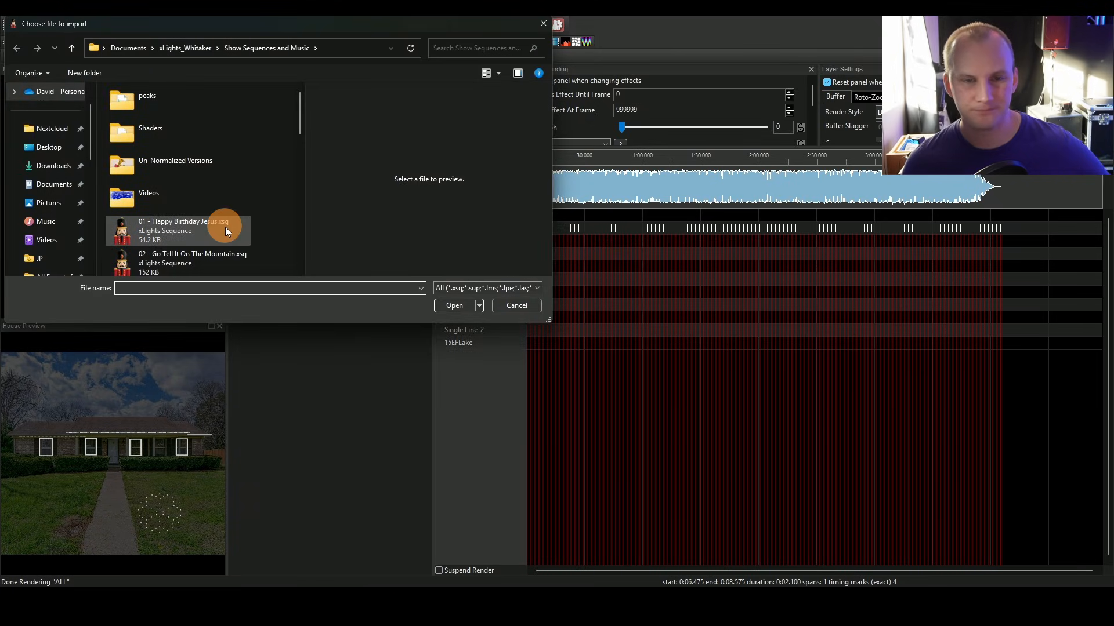
scroll(225, 227, down, 3)
scroll(225, 227, up, 3)
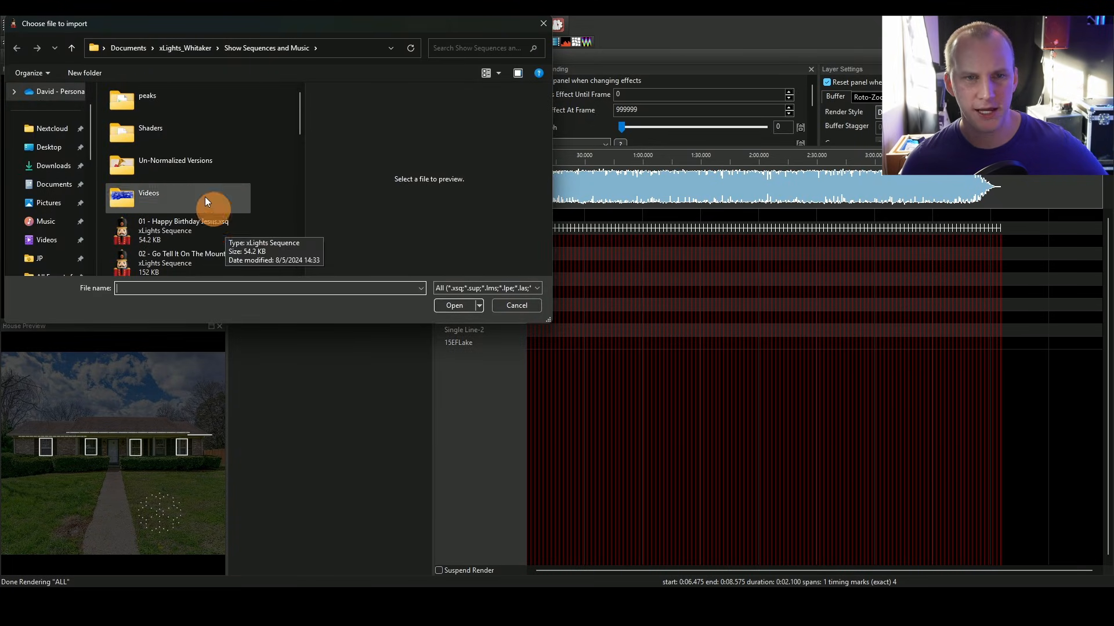
scroll(50, 174, down, 5)
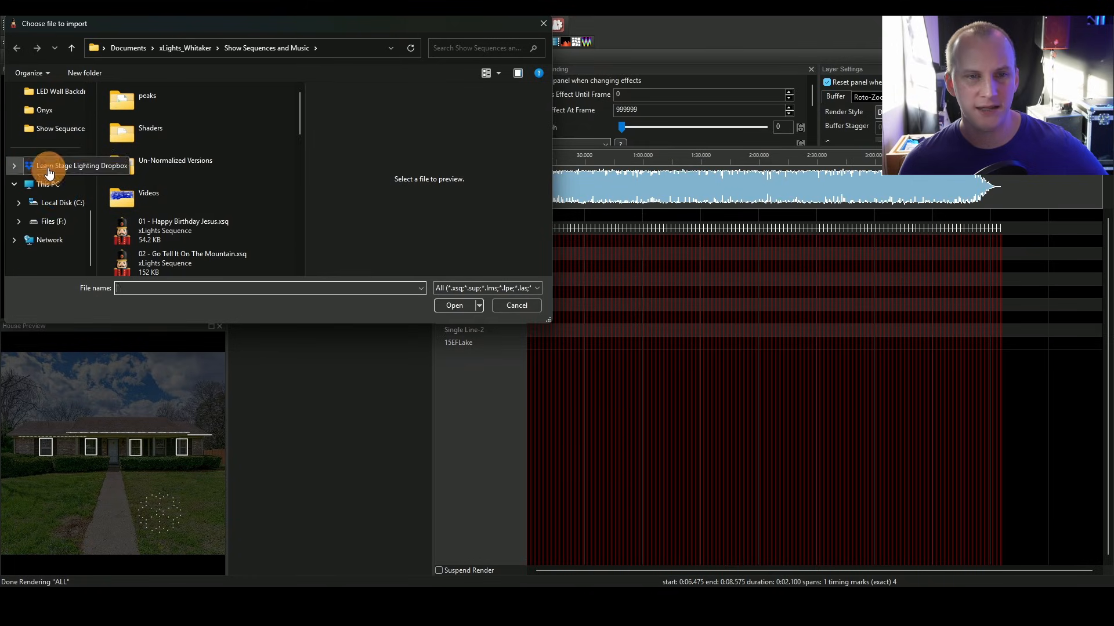
click(49, 169)
double_click(118, 152)
click(141, 145)
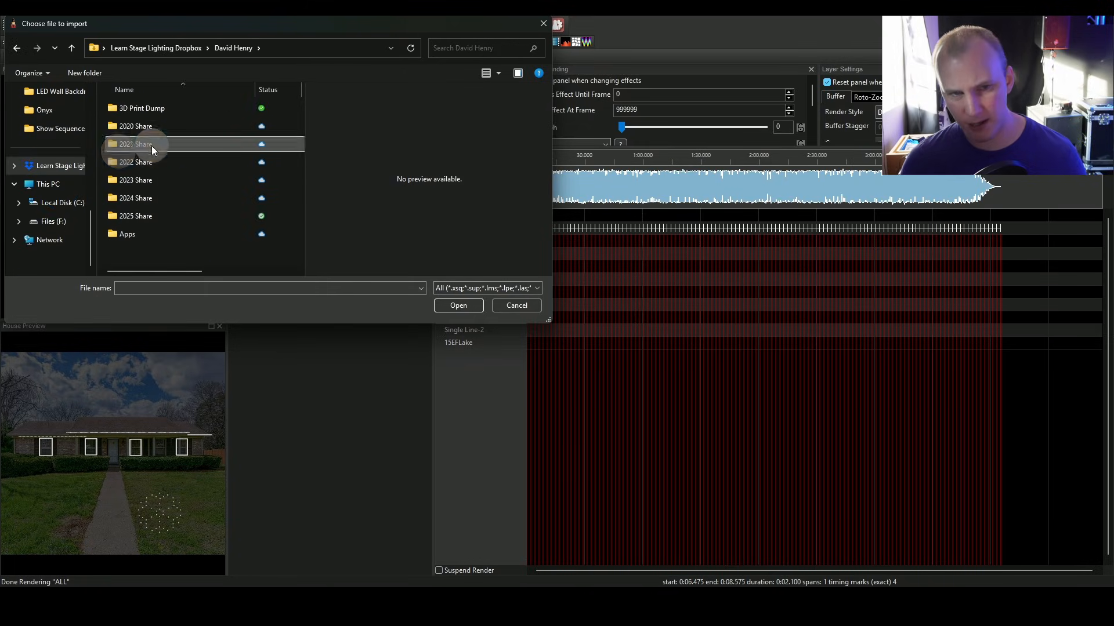
scroll(151, 145, down, 5)
double_click(141, 202)
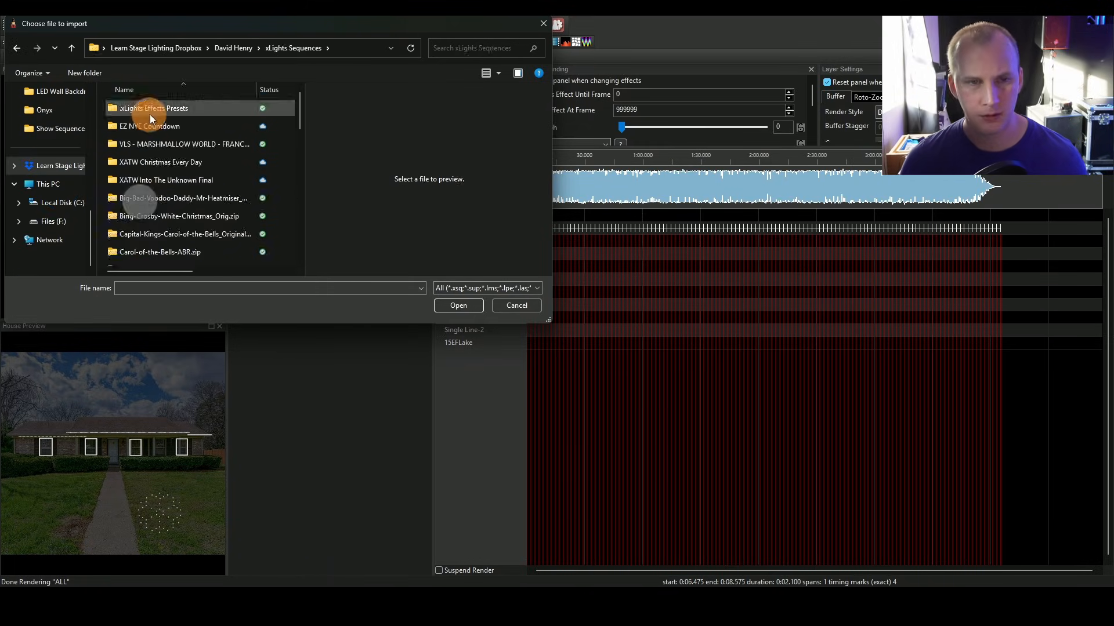
click(154, 123)
scroll(172, 216, down, 1)
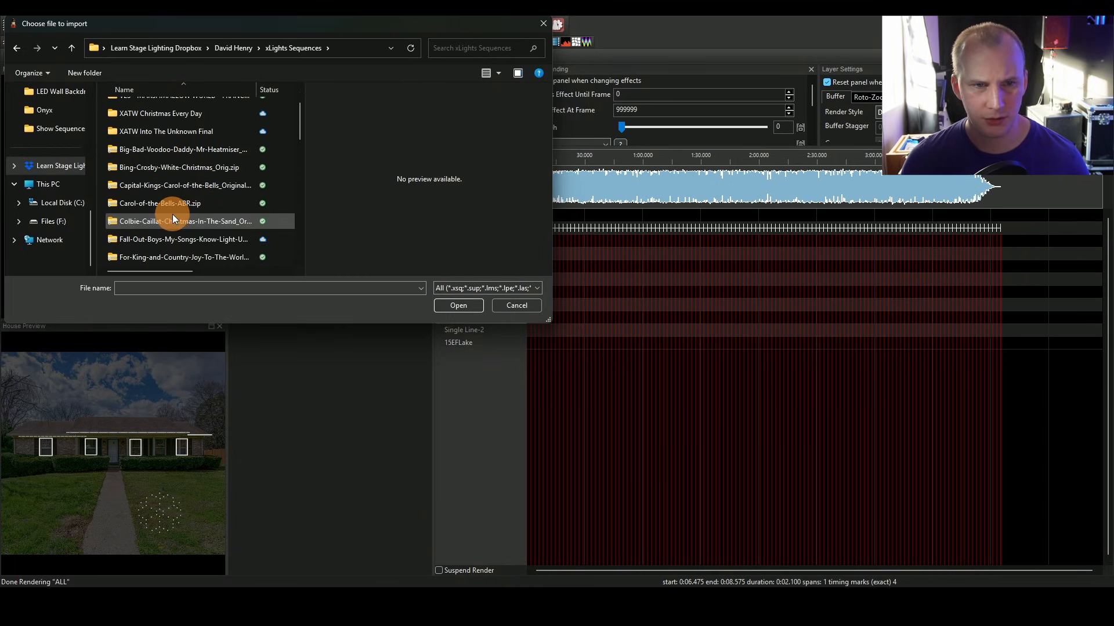
scroll(172, 214, down, 5)
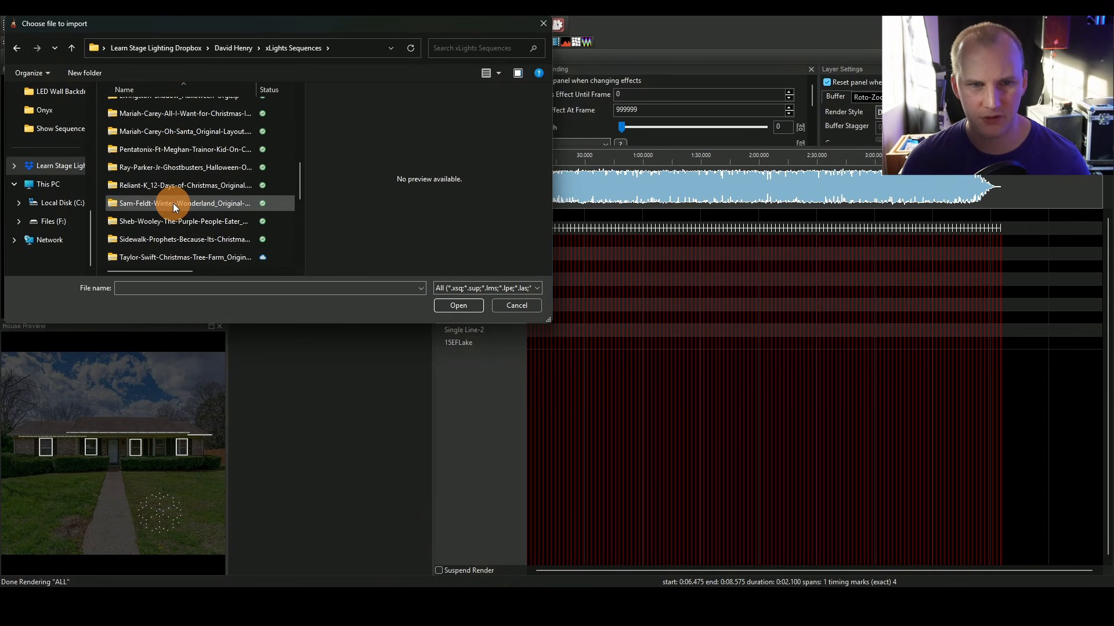
scroll(173, 203, down, 4)
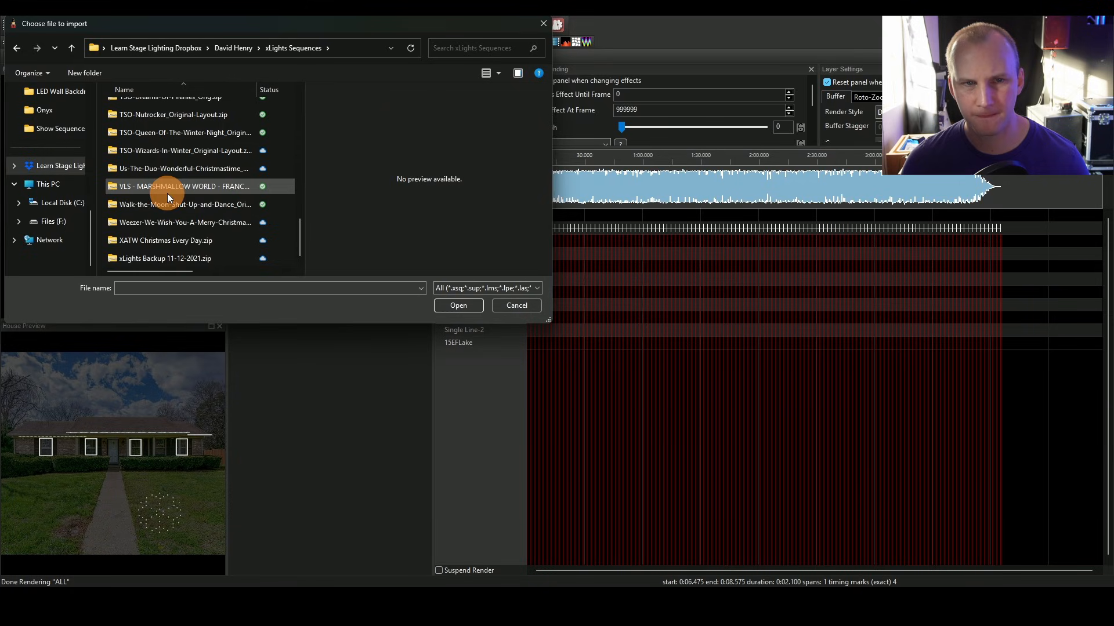
scroll(167, 193, up, 10)
Step: Search the folder for ghost and open Ray-Parker-Jr-Ghostbusters_Halloween-Original.zip for import
click(455, 46)
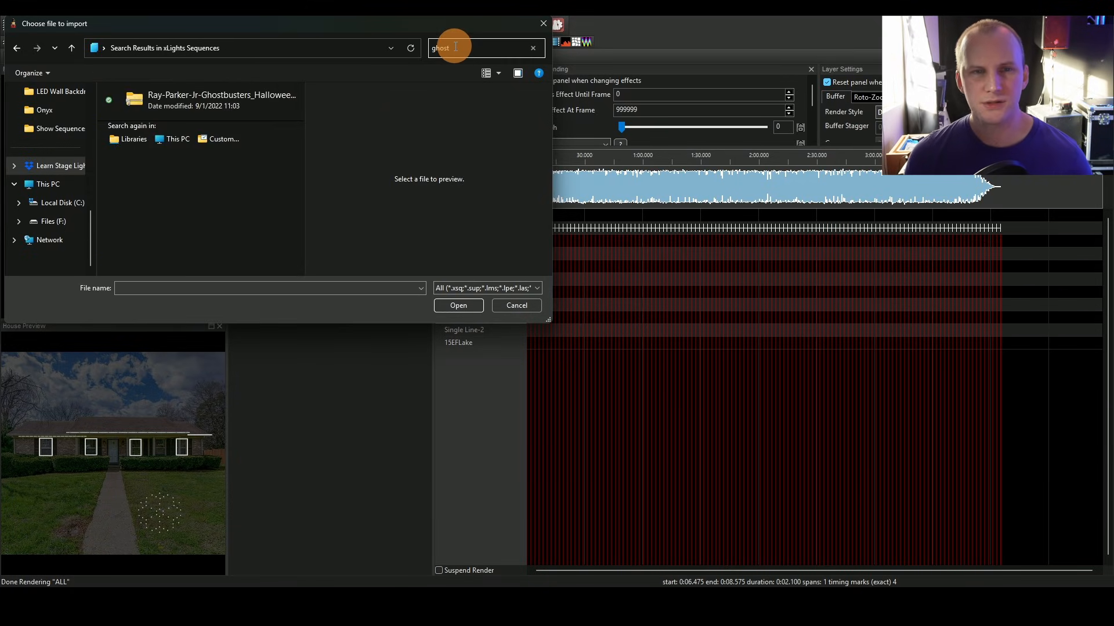
click(196, 97)
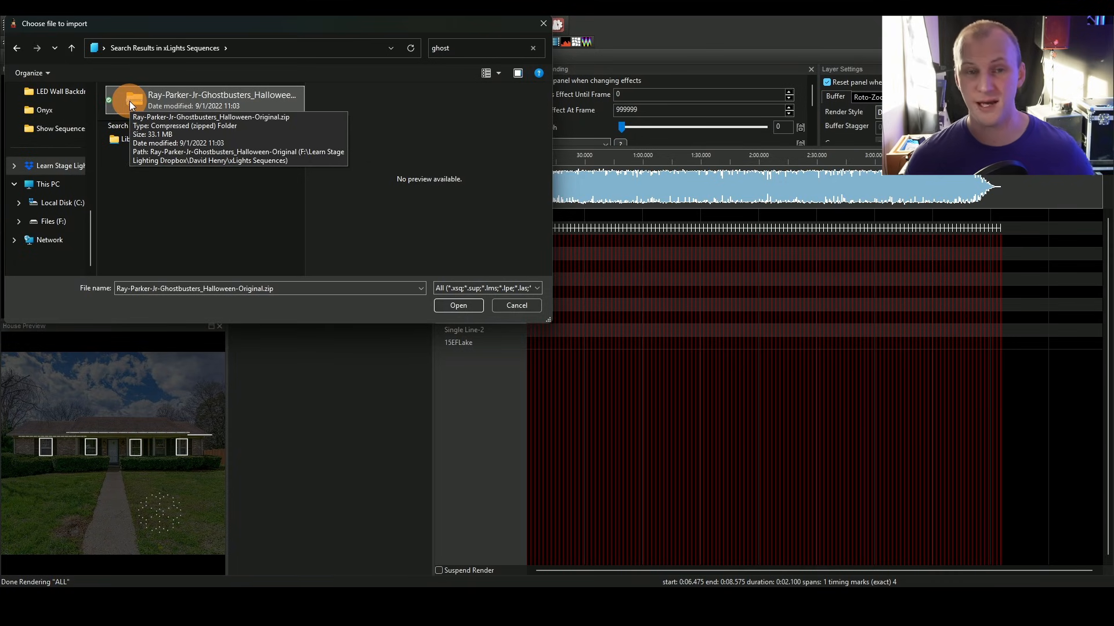
double_click(130, 101)
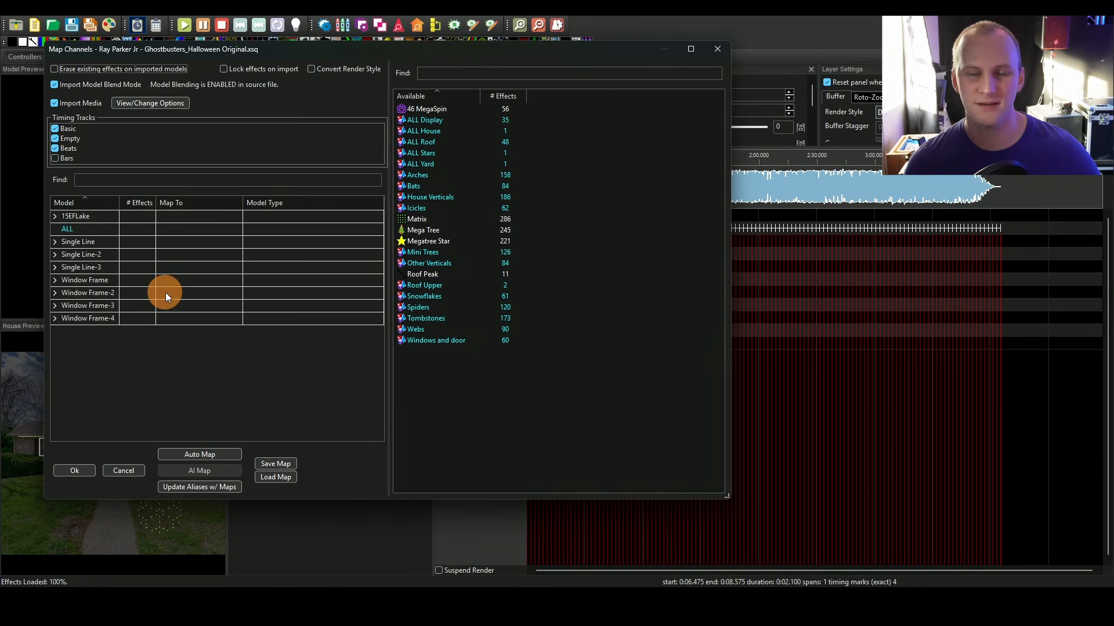
Step: Map the ALL model to the ALL Display group and 15EFLake to the Snowflakes group
click(172, 453)
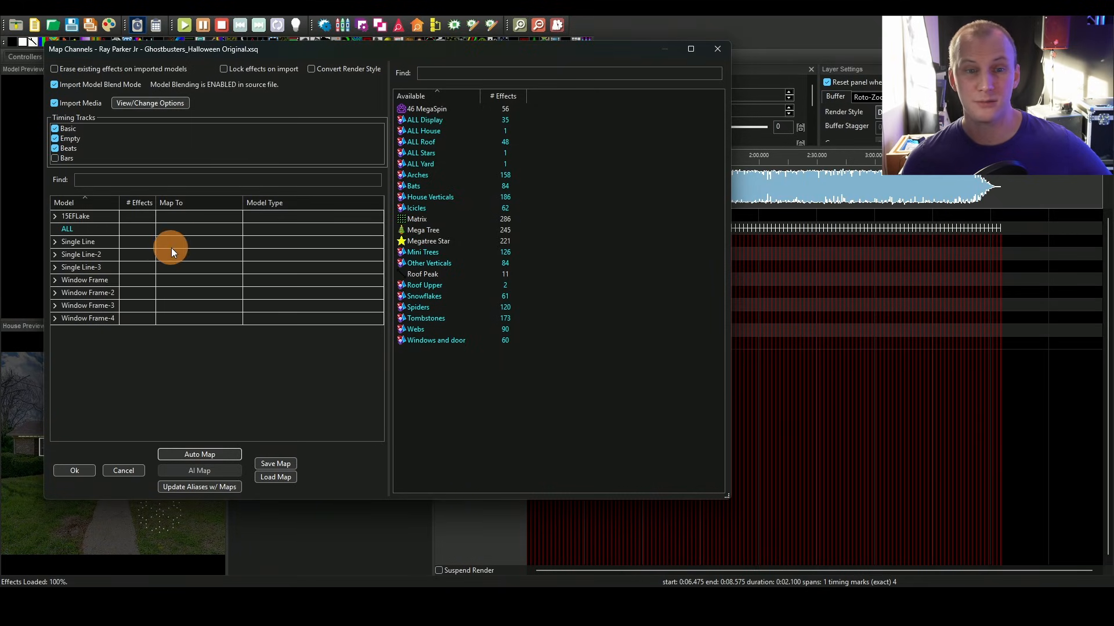
click(412, 120)
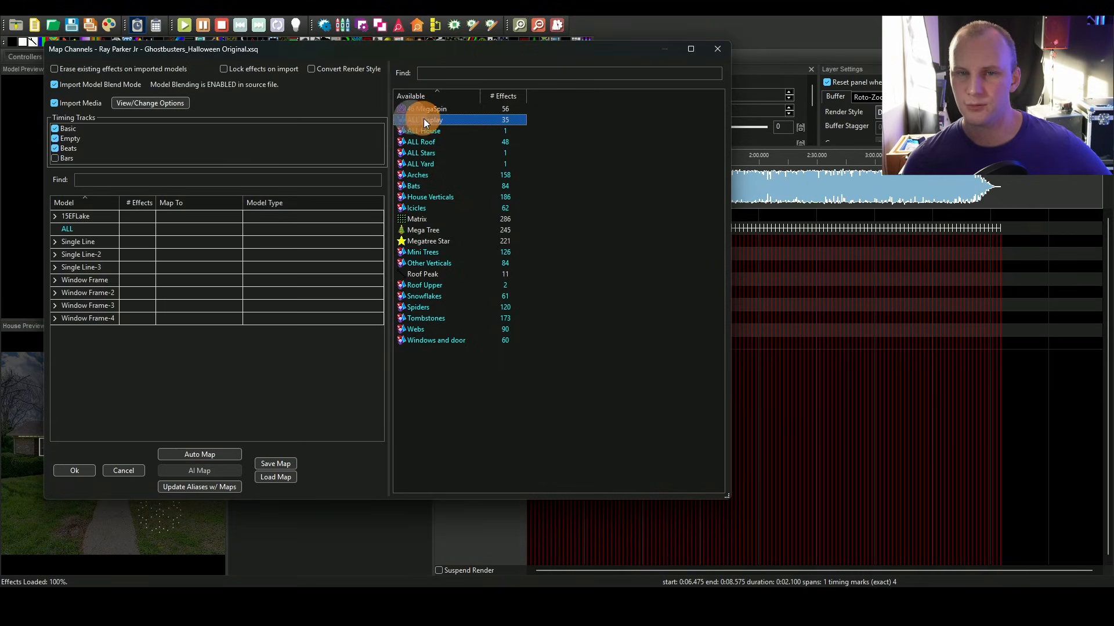
double_click(137, 228)
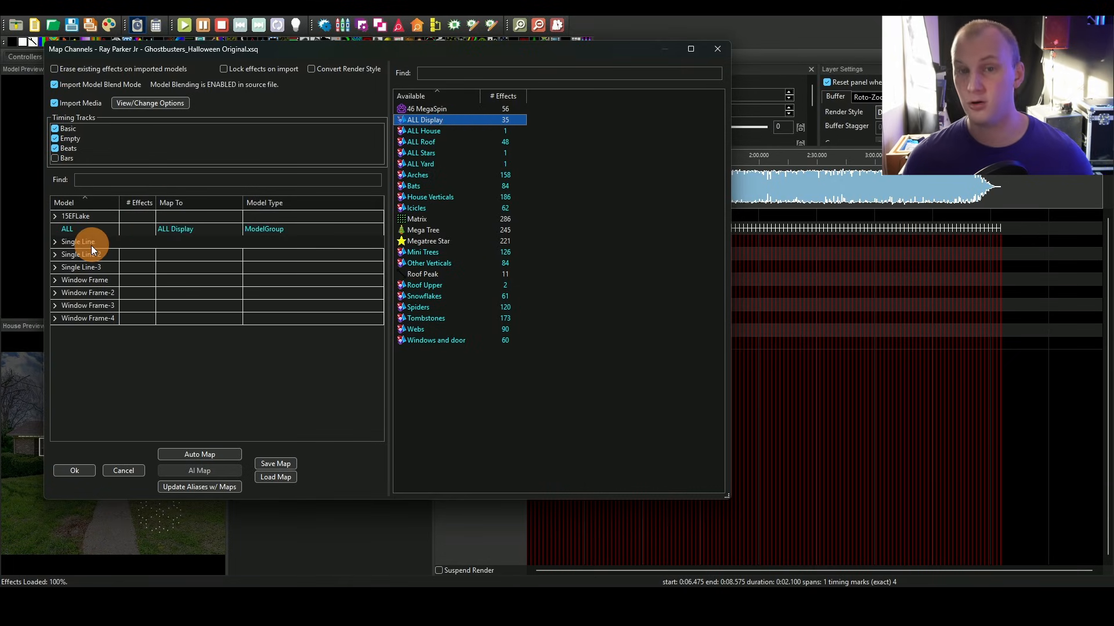
click(436, 297)
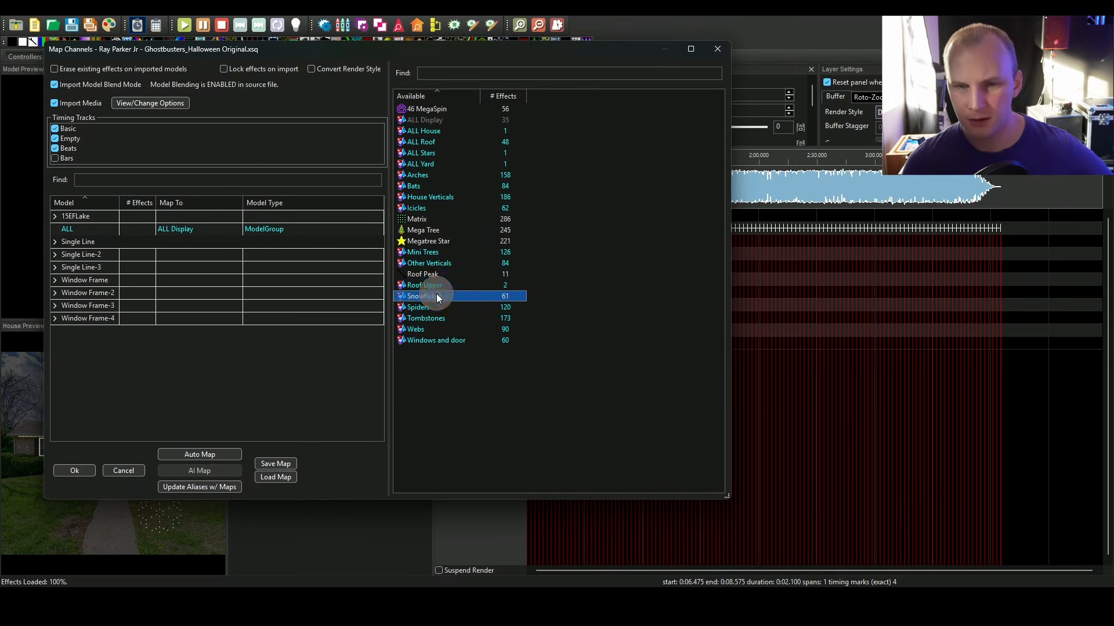
drag(434, 294, 161, 217)
Step: Map Window Frame, Window Frame-2, Window Frame-3 and Window Frame-4 to the Windows and door group
click(425, 306)
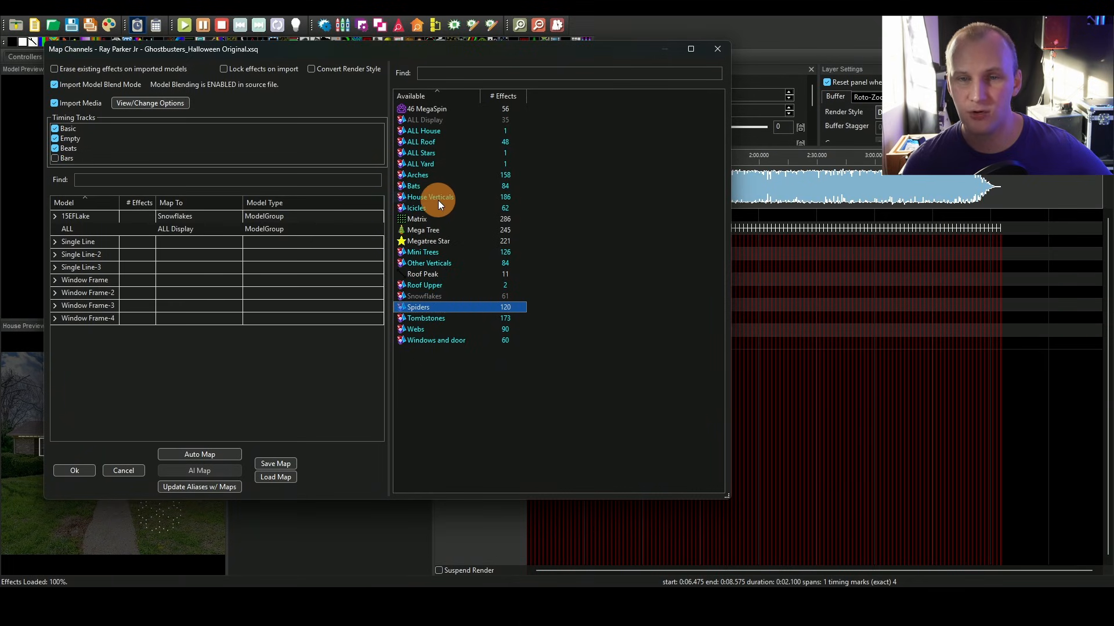
click(451, 133)
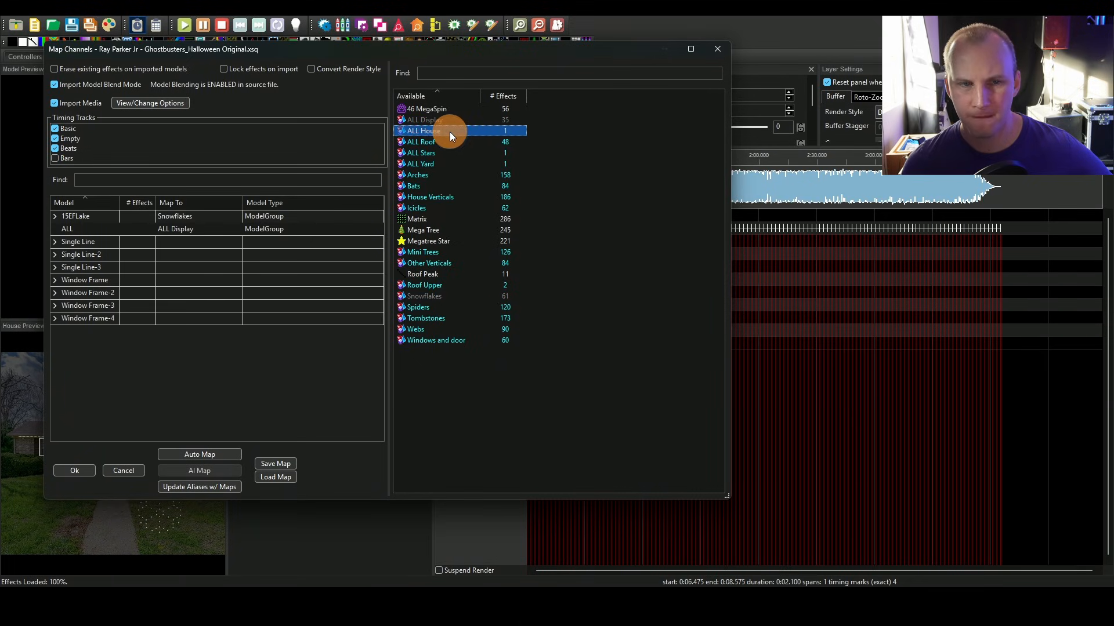
click(439, 250)
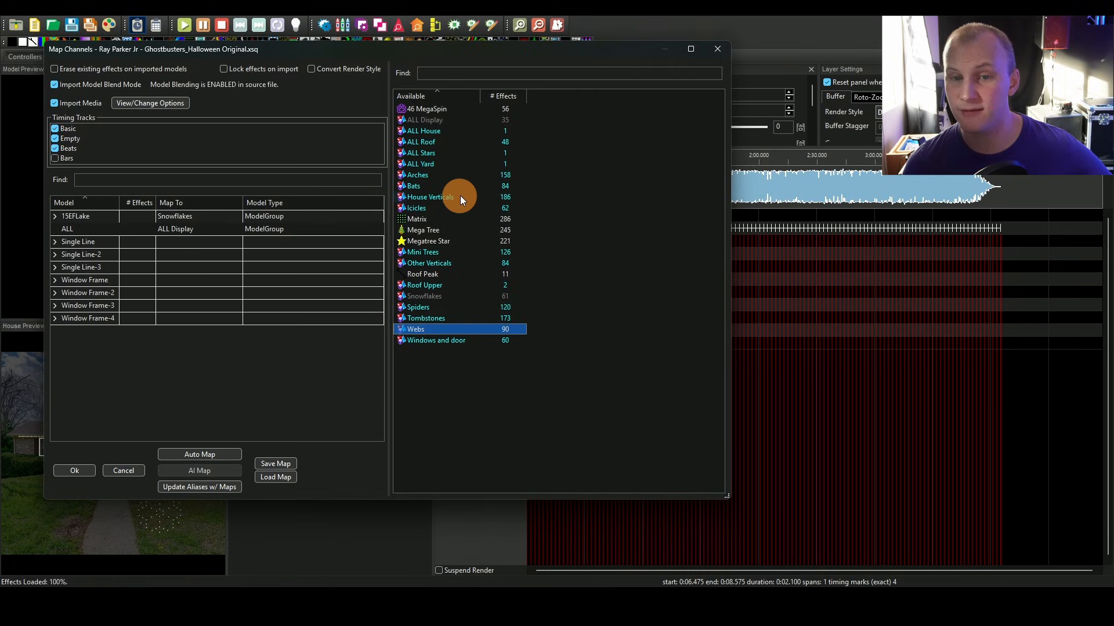
click(440, 220)
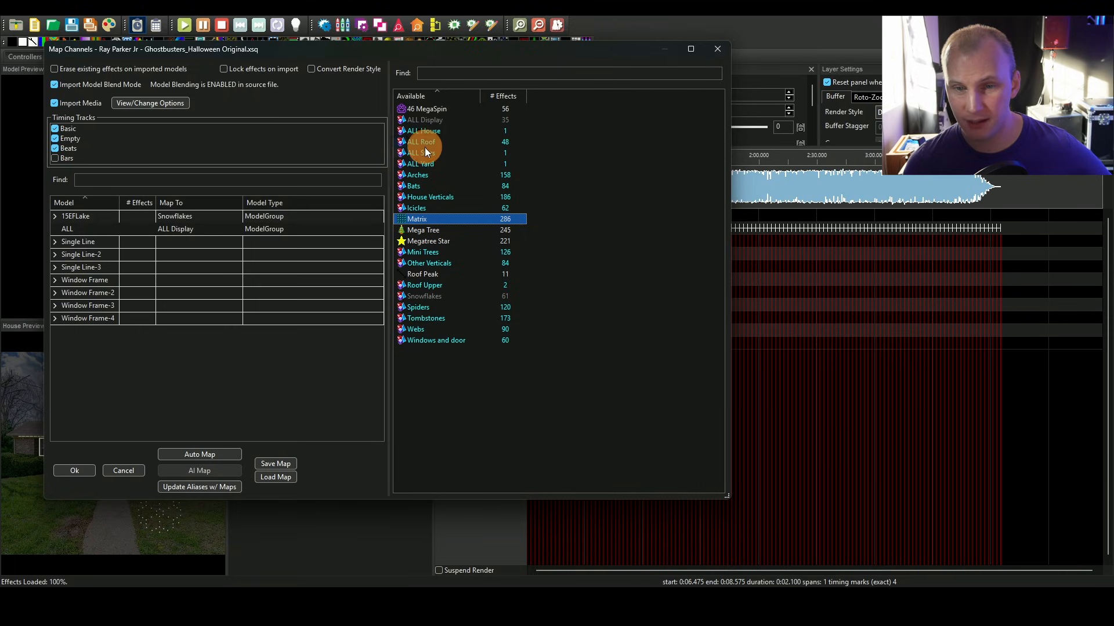
drag(412, 344, 175, 282)
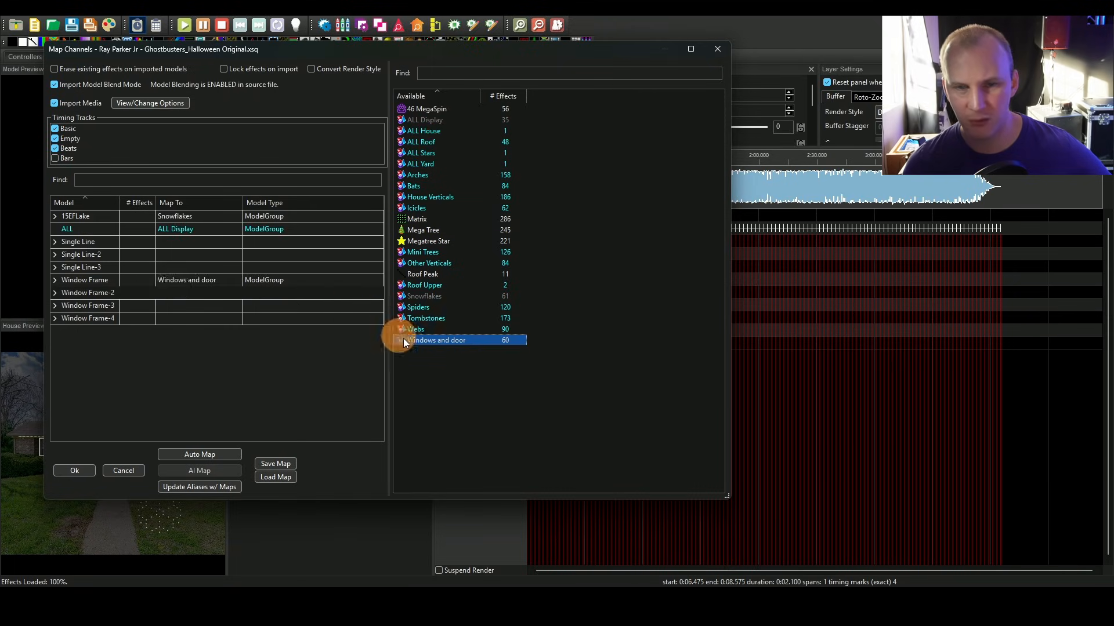
drag(403, 340, 210, 292)
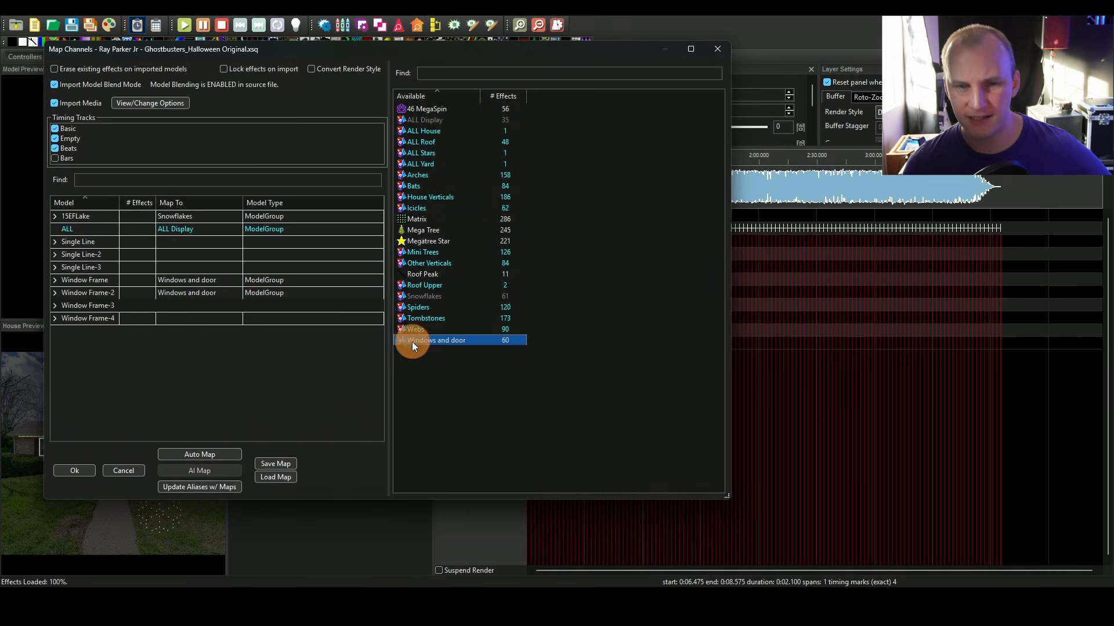
drag(411, 342, 200, 300)
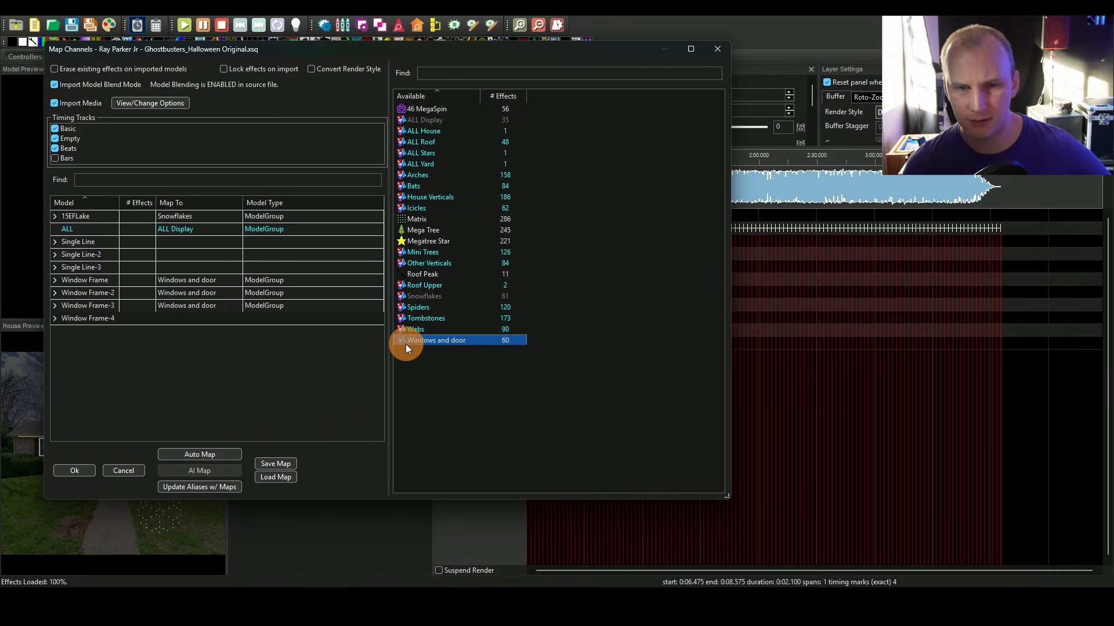
drag(406, 344, 145, 317)
drag(403, 344, 221, 319)
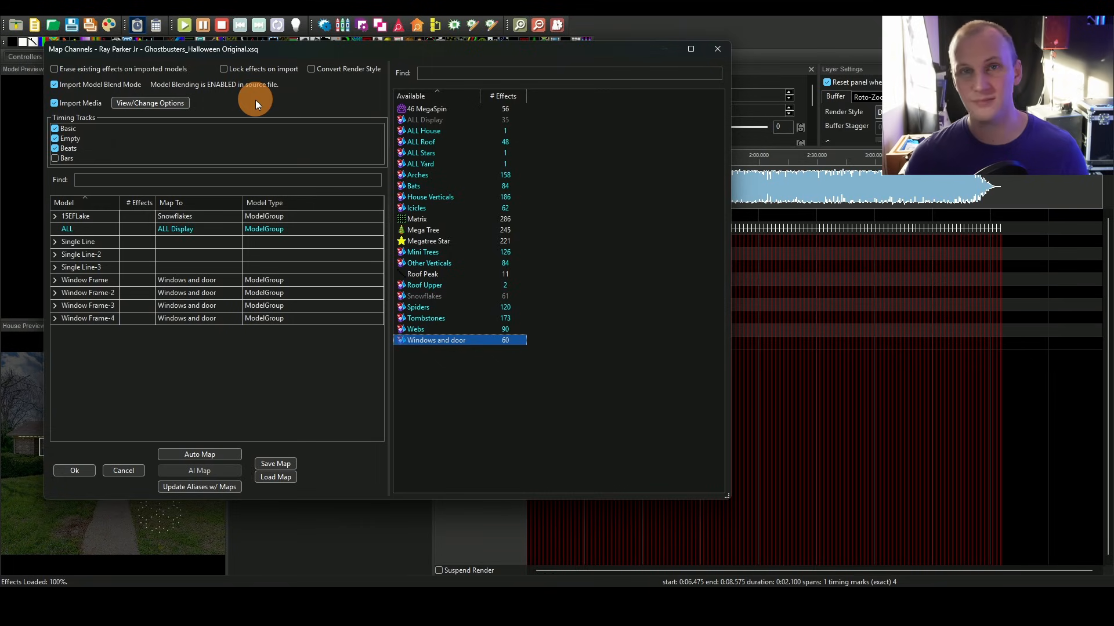
Step: Save the channel mapping as mapping.xmap on the Desktop and confirm the effects import
click(92, 68)
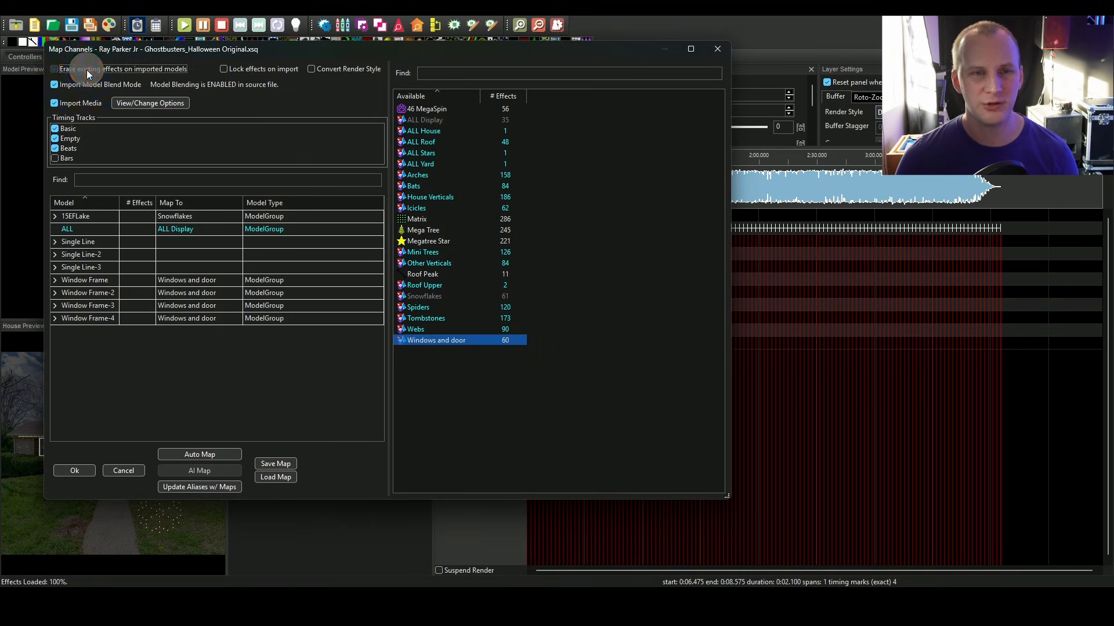
click(121, 70)
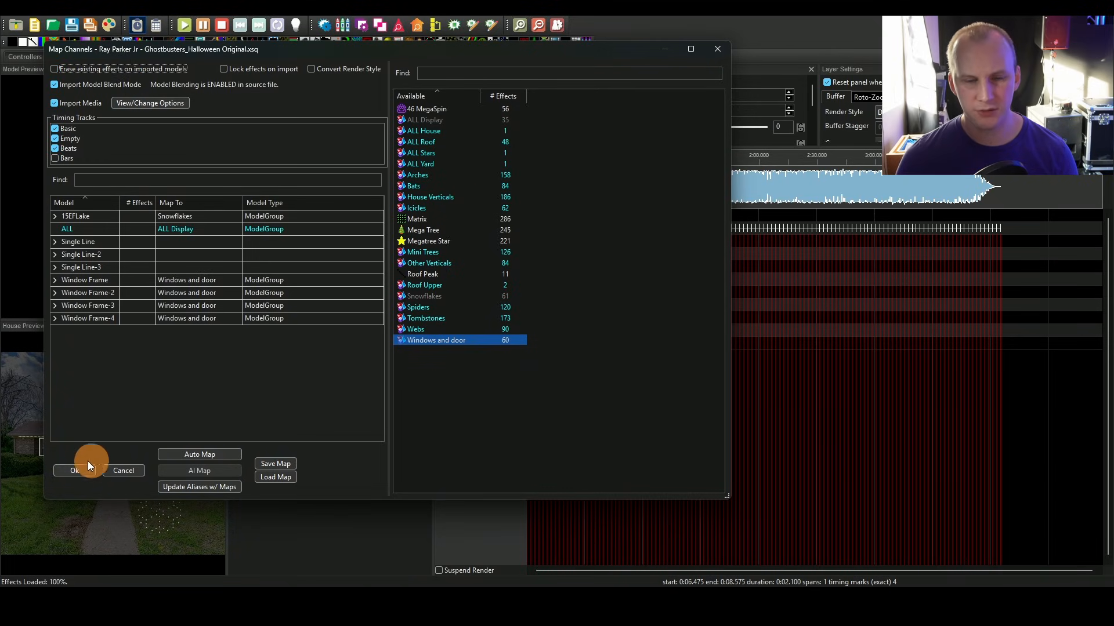
click(276, 463)
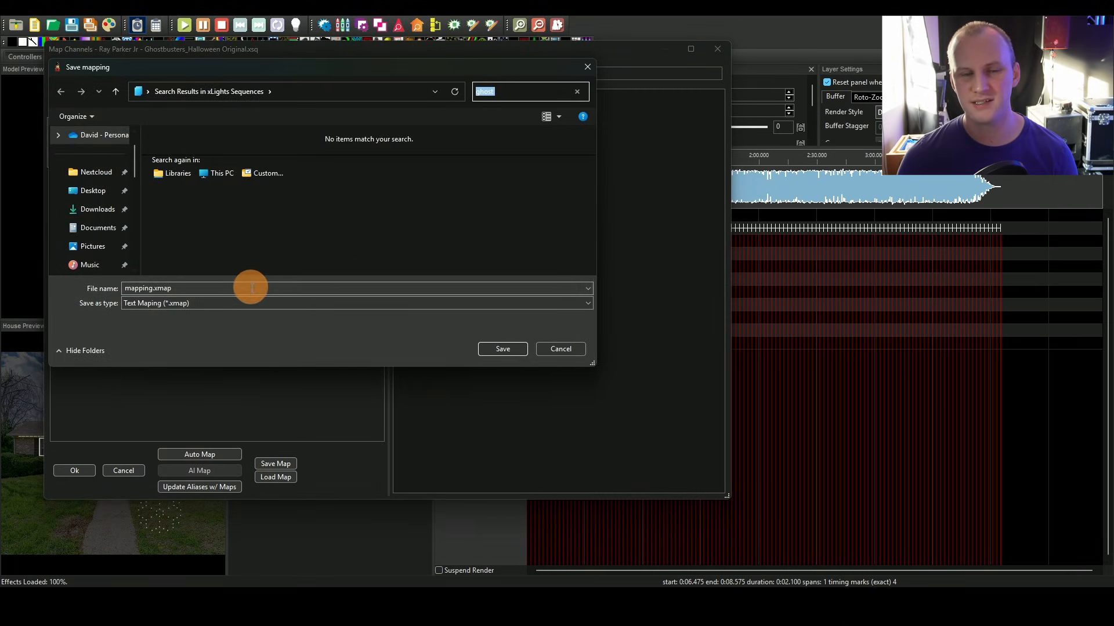
drag(248, 286, 120, 287)
drag(187, 69, 251, 108)
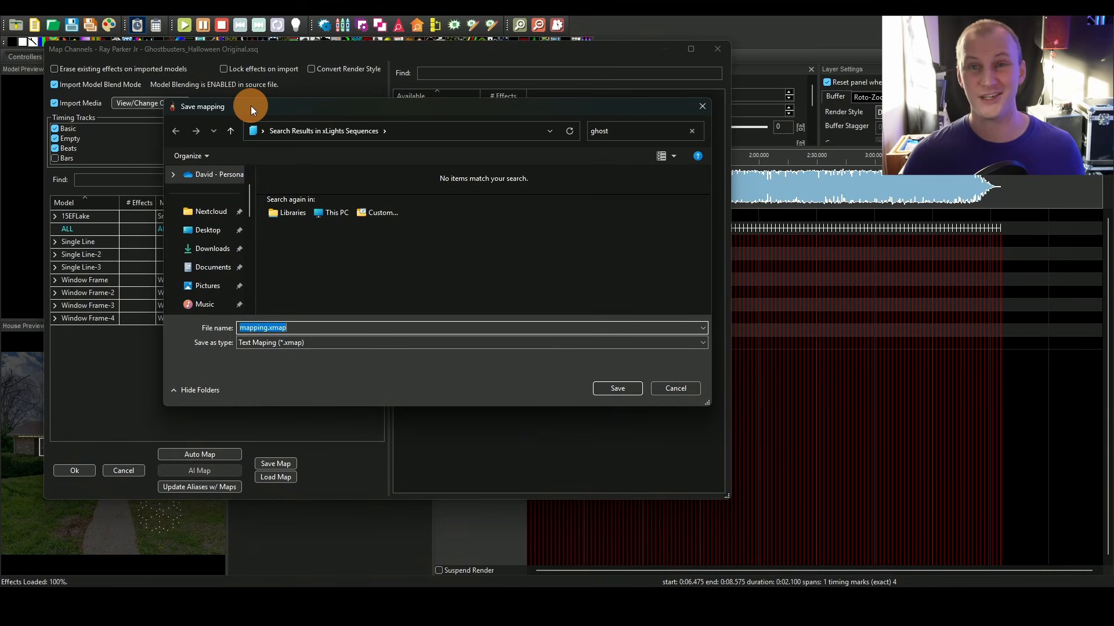
click(611, 390)
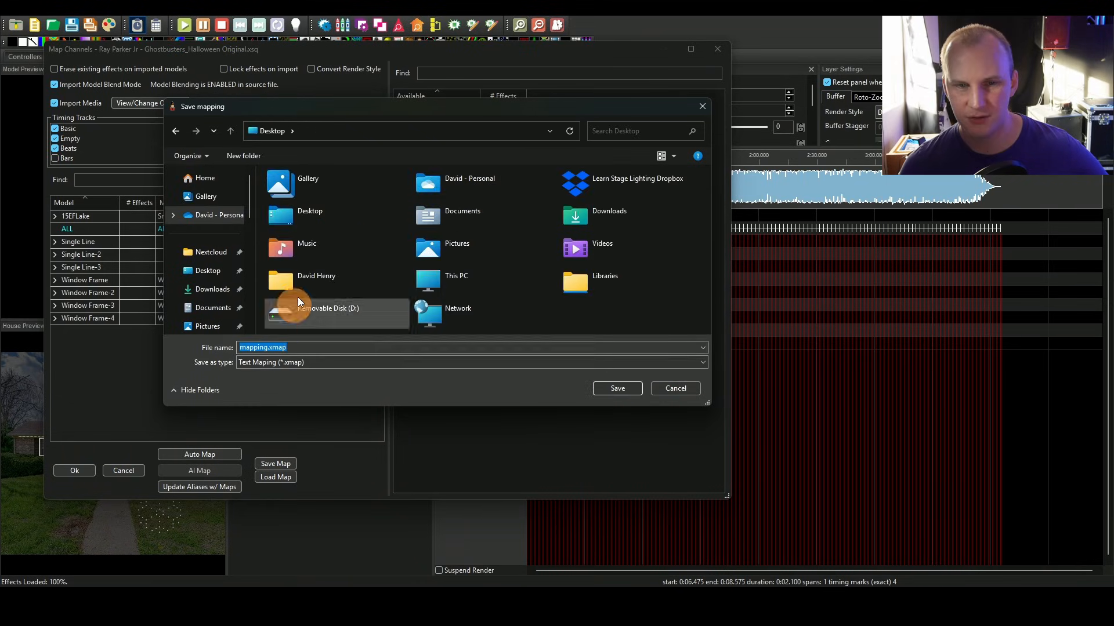
click(607, 386)
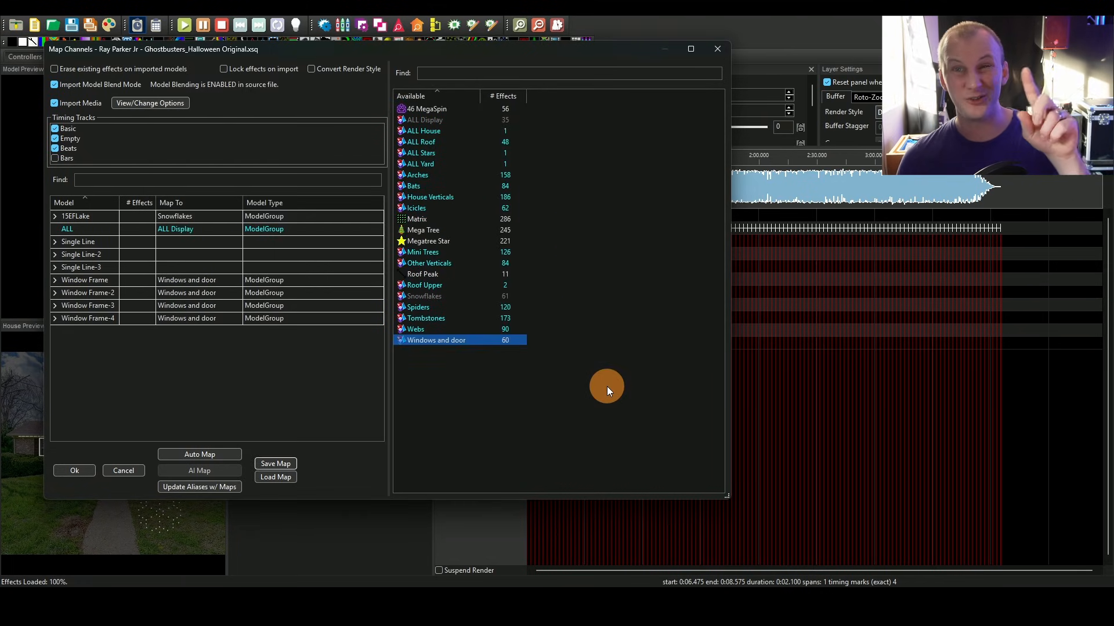
click(82, 470)
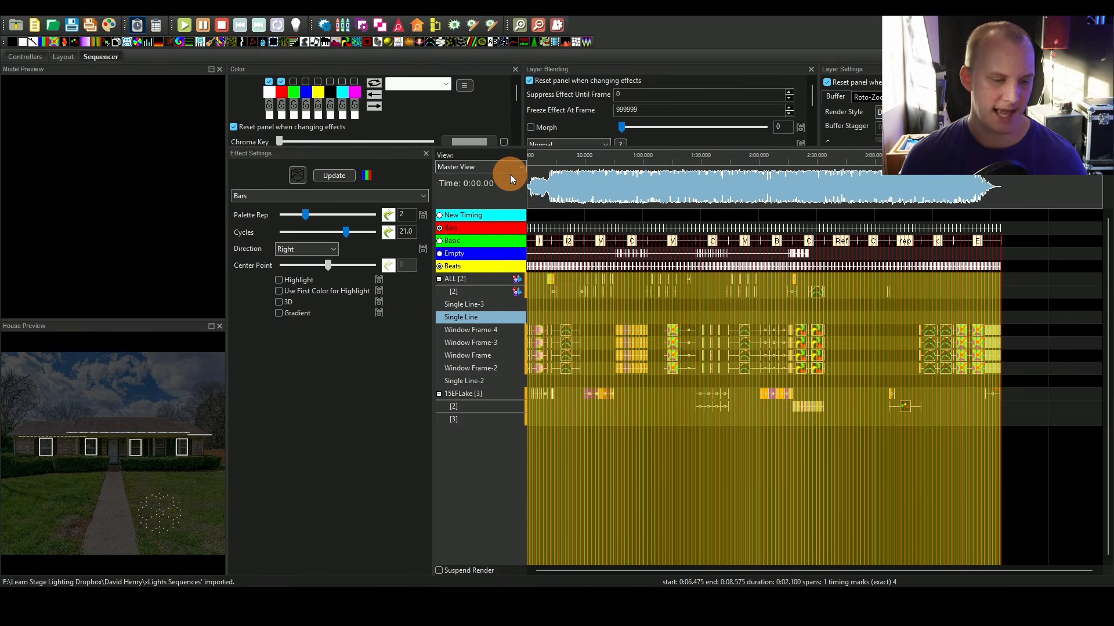
Step: Play the imported sequence from near the start to preview the effects
click(560, 154)
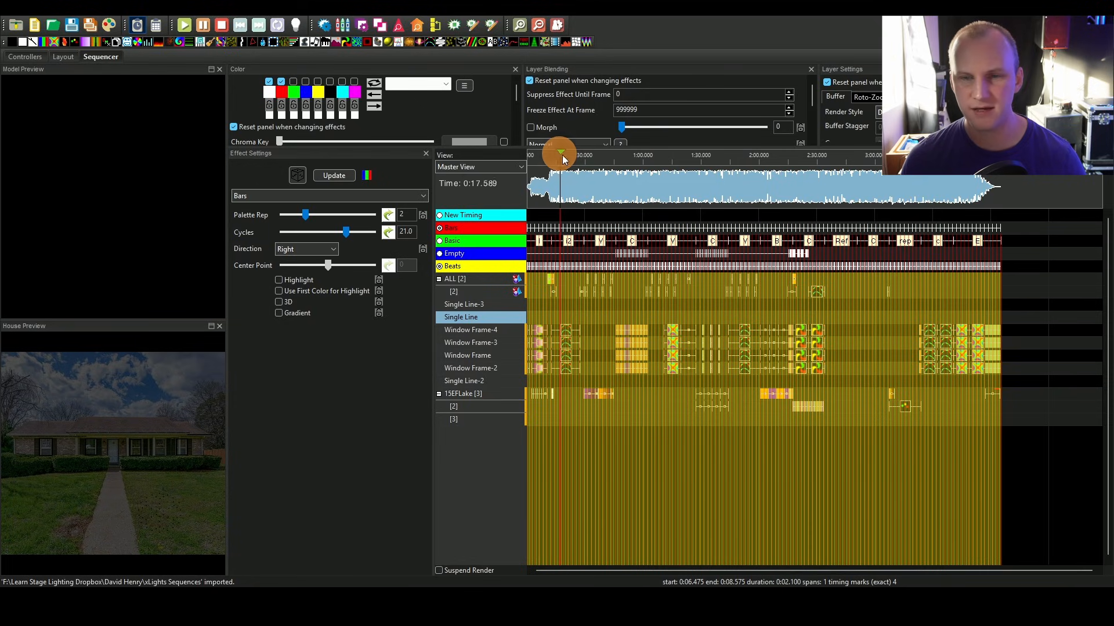
click(551, 162)
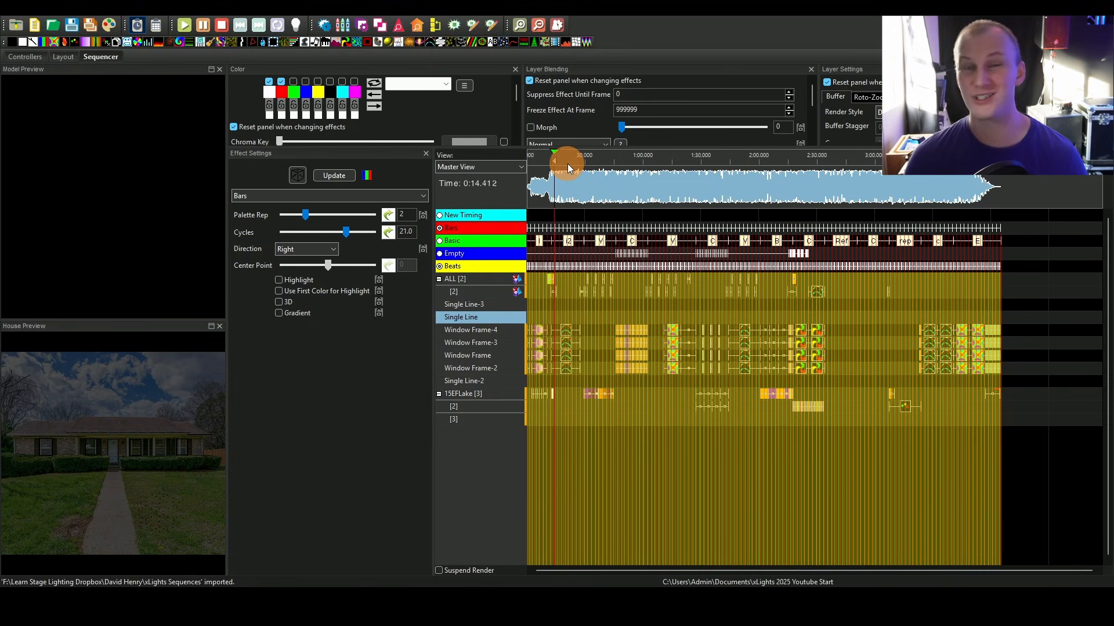
key(space)
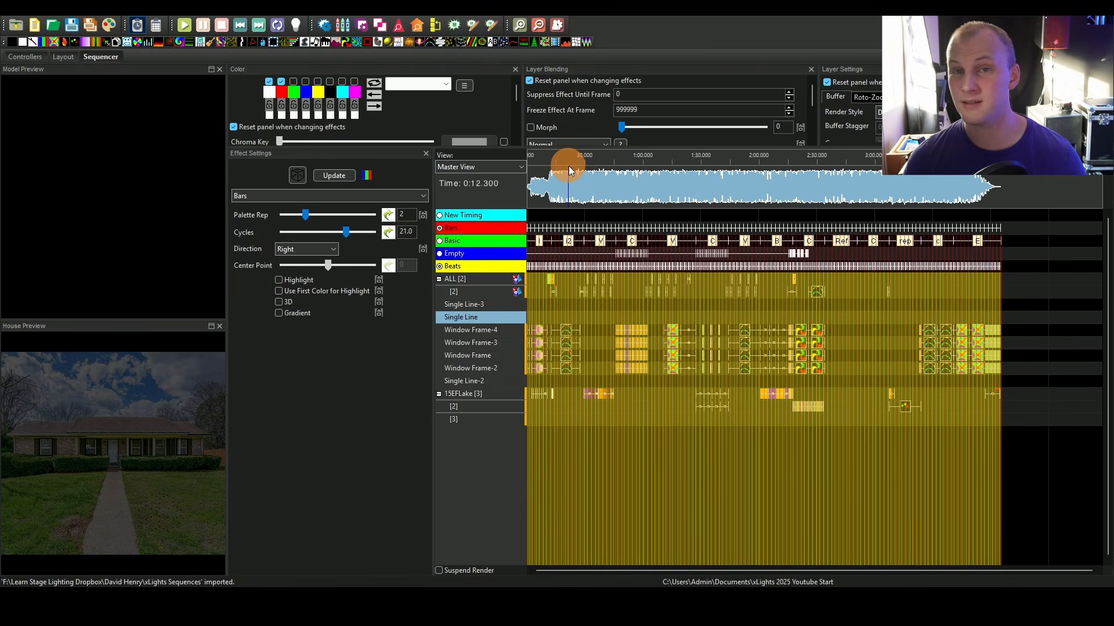
click(570, 243)
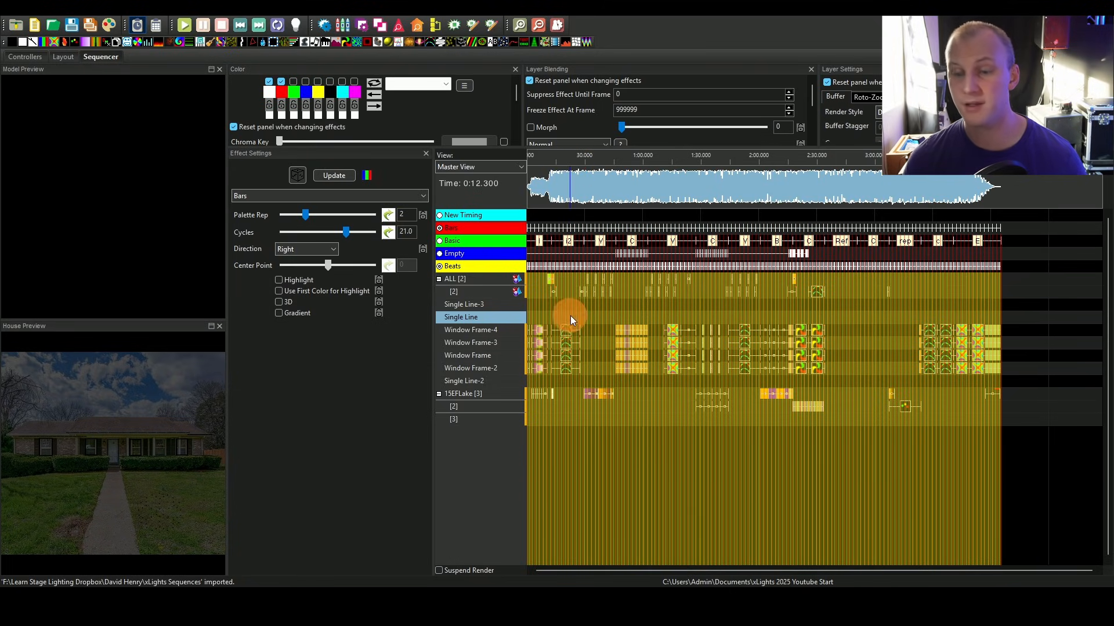
Step: Save the sequence as 14 - Ghostbusters.xsq in the show folder
key(ctrl+s)
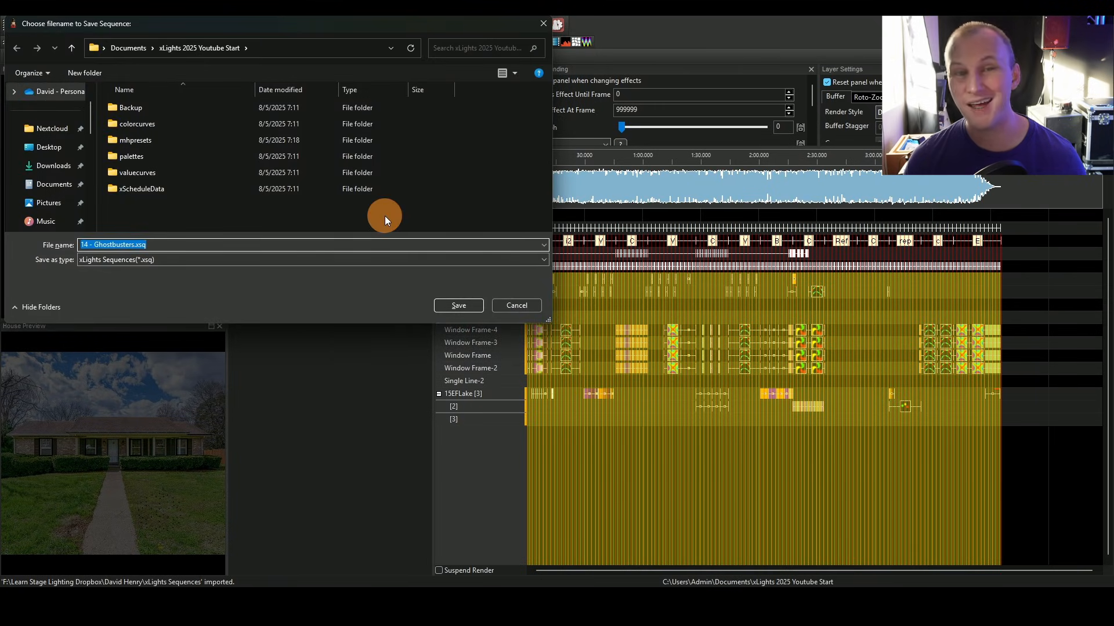
click(459, 306)
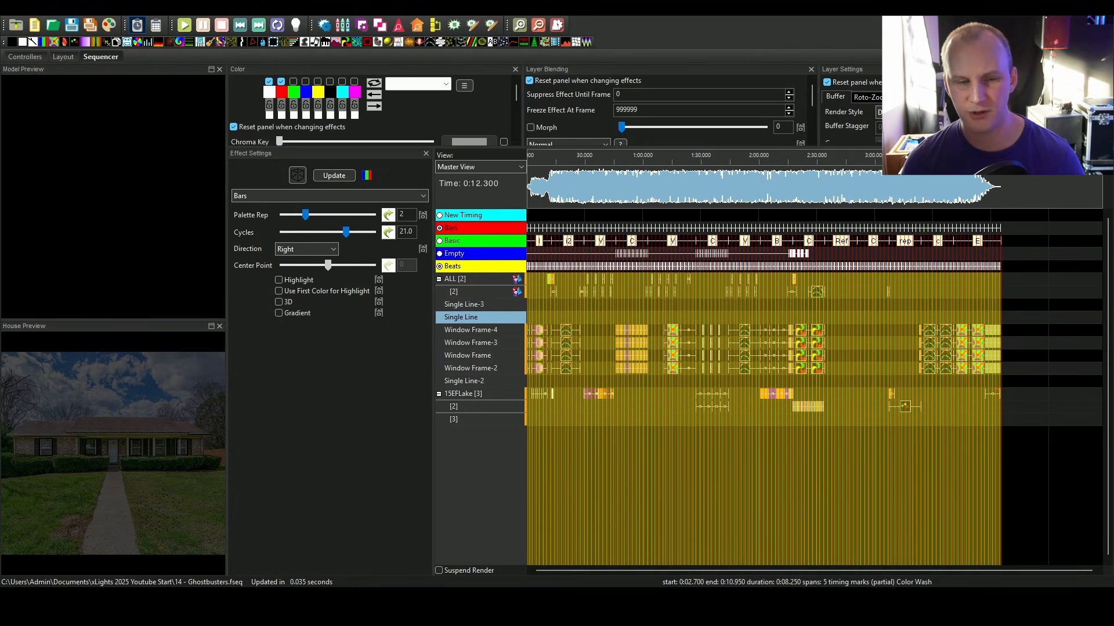
Step: Inspect the imported effects on the ALL group and window frame rows and play the sequence
click(643, 512)
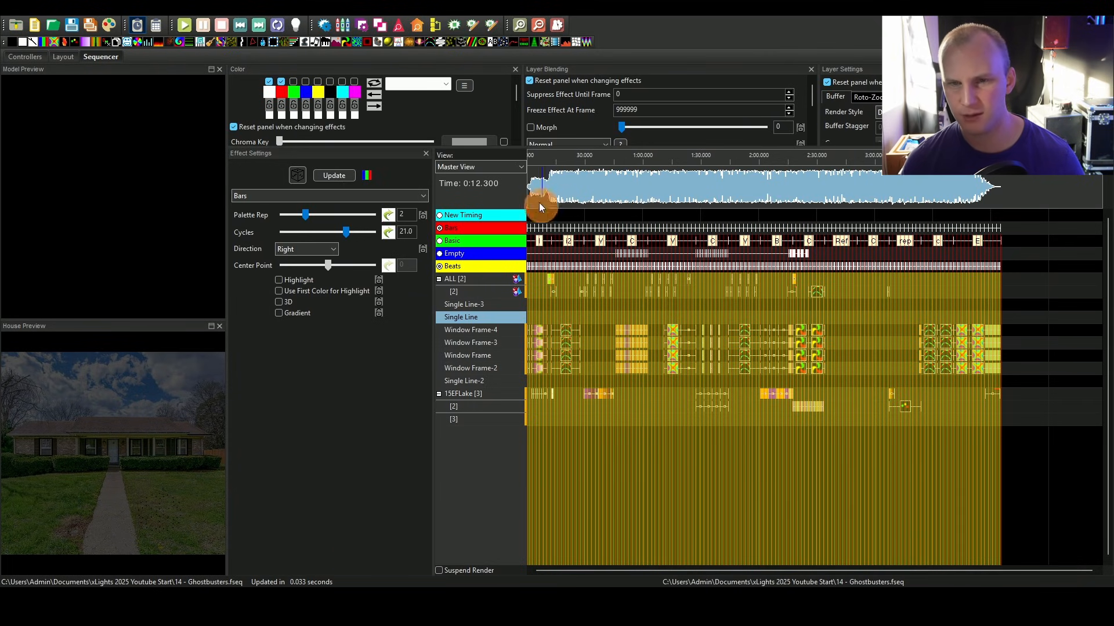
click(552, 152)
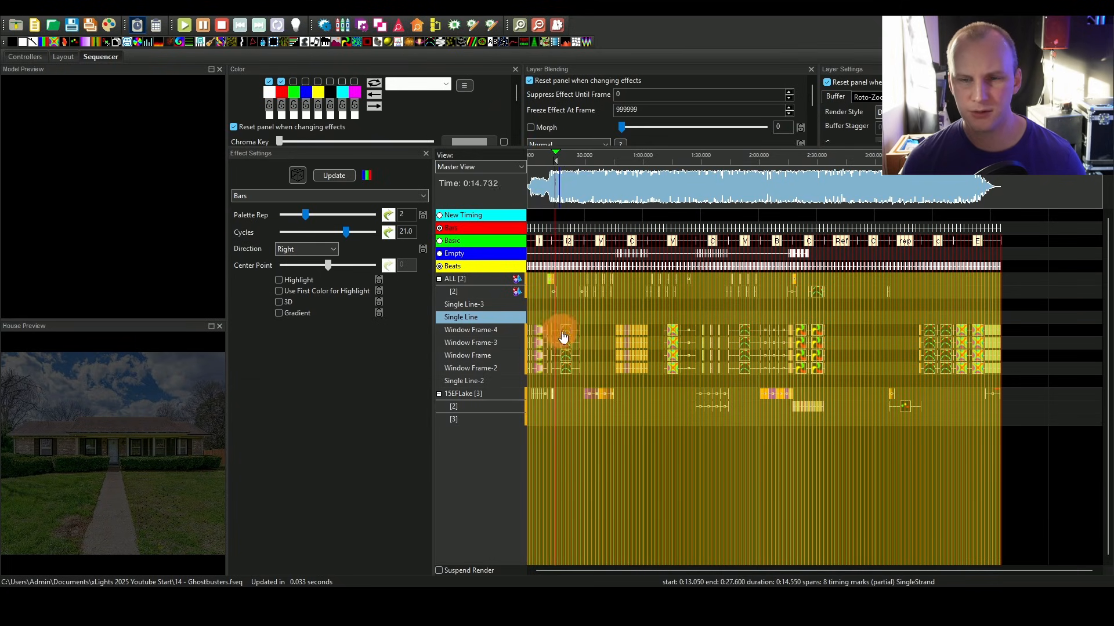
click(562, 330)
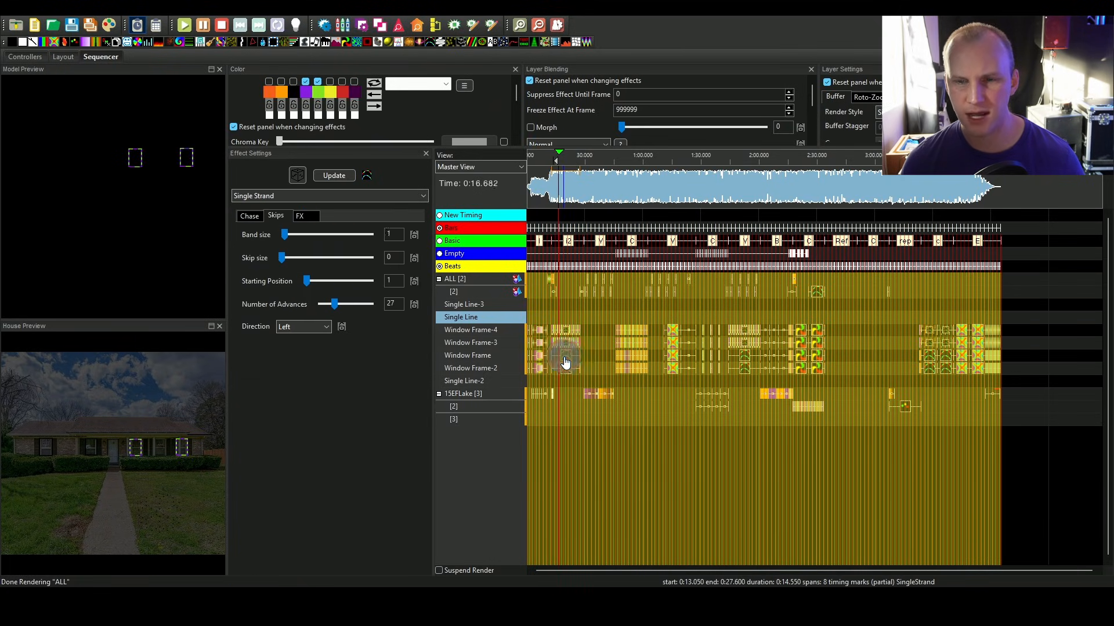
click(593, 295)
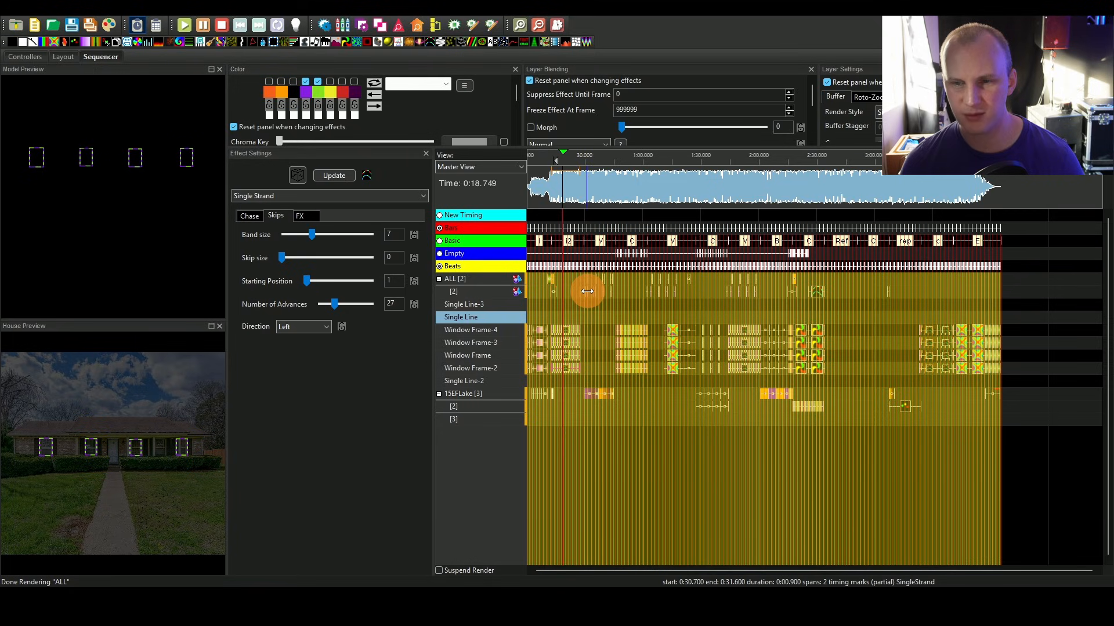
click(547, 277)
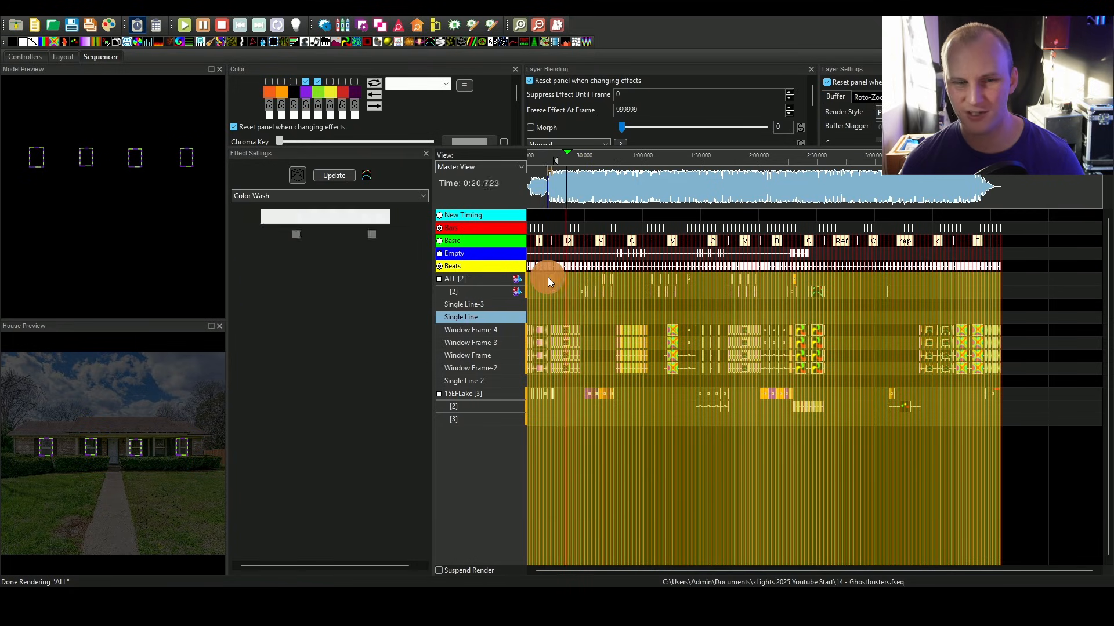
key(ctrl+a)
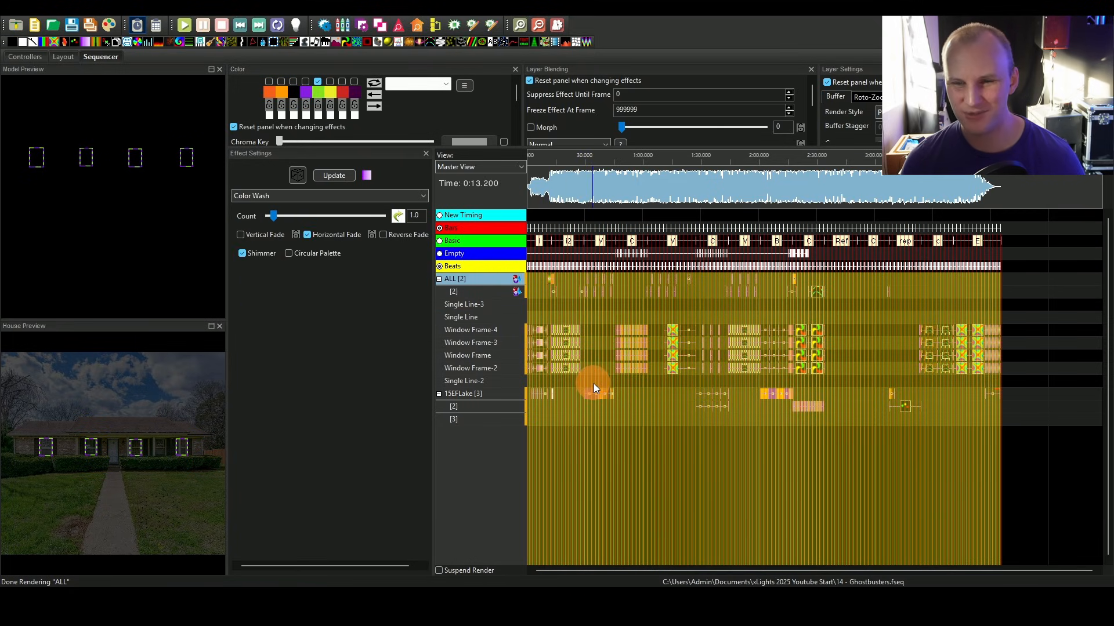
click(550, 278)
click(555, 310)
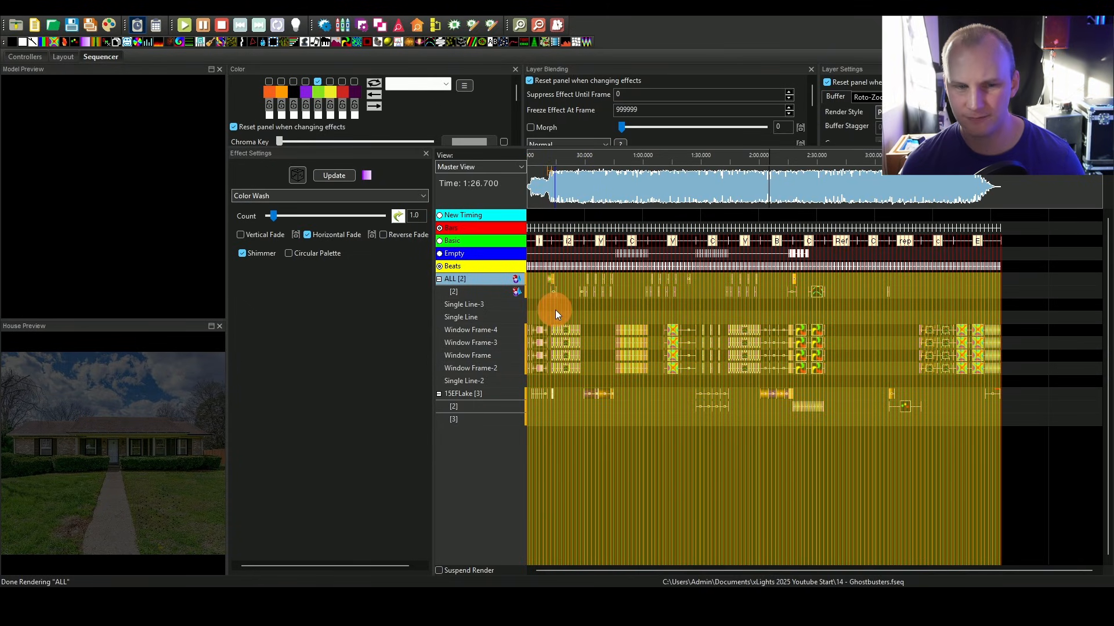
key(space)
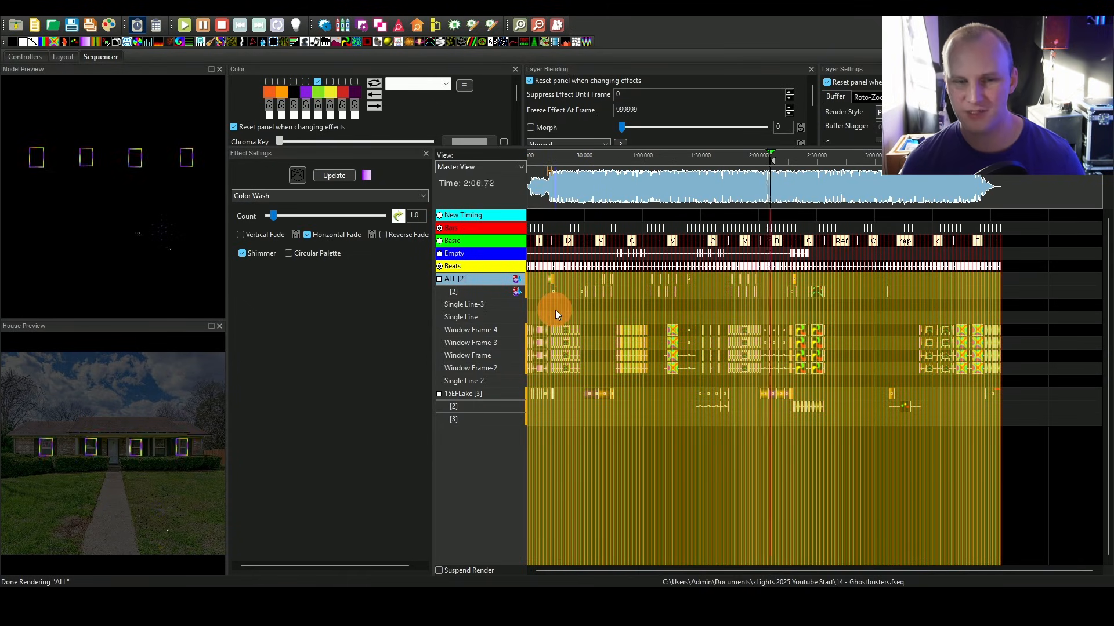